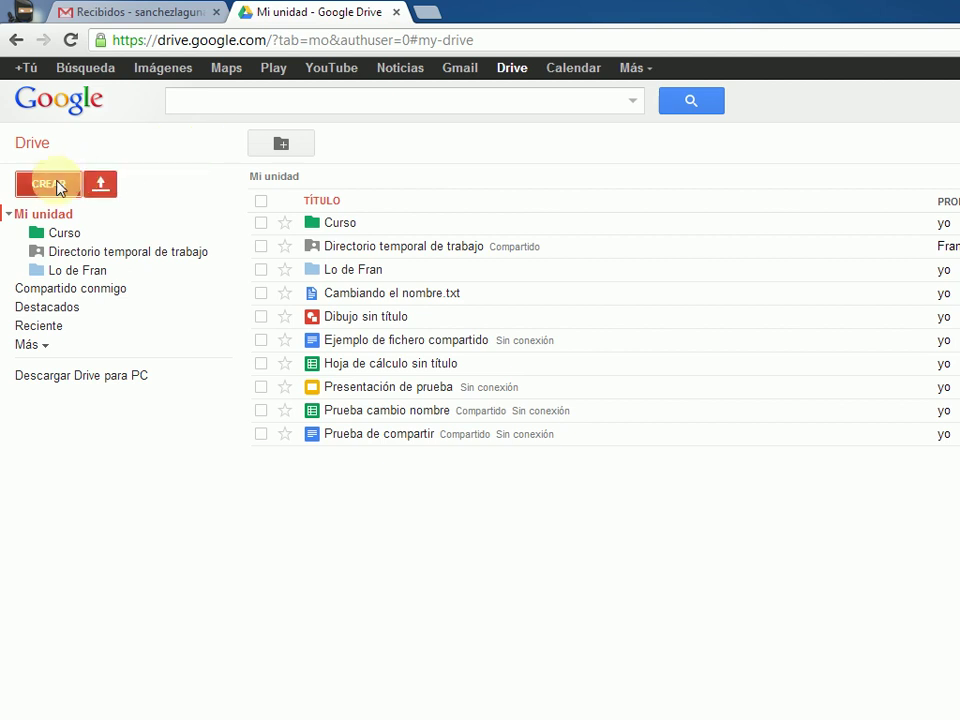
# - Create a new form in Drive and dismiss the welcome message to start working on it
pyautogui.click(55, 185)
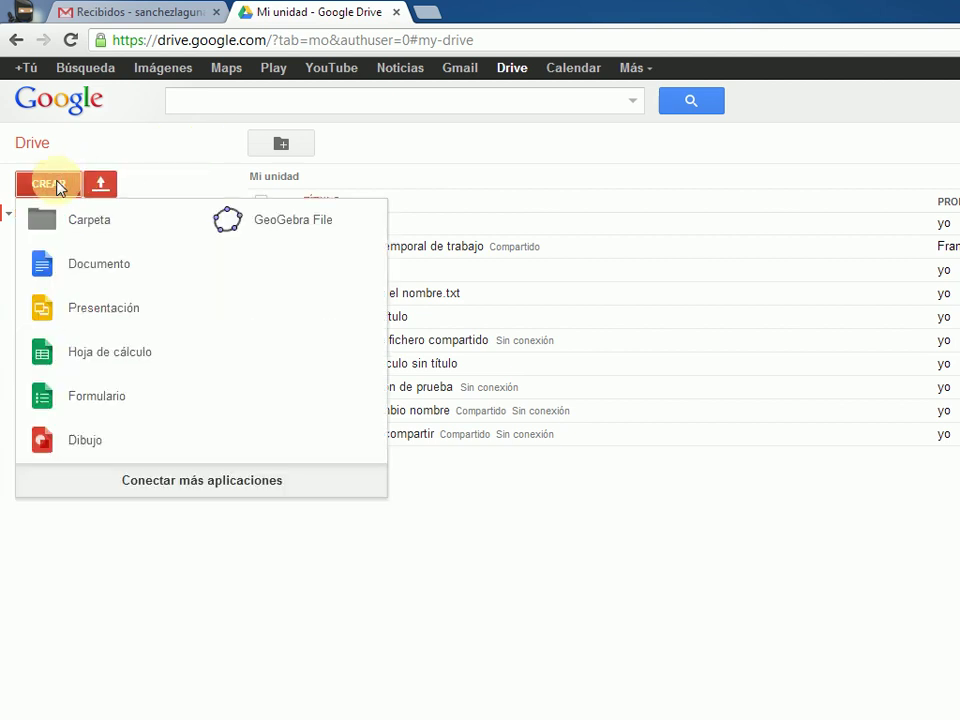
pyautogui.click(93, 414)
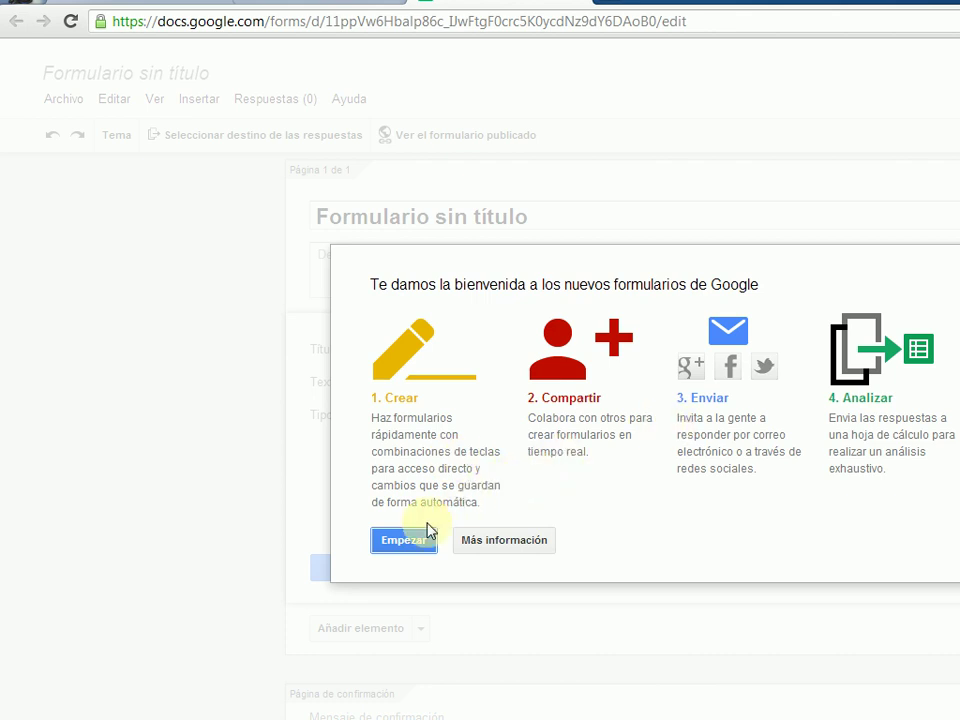
pyautogui.click(392, 540)
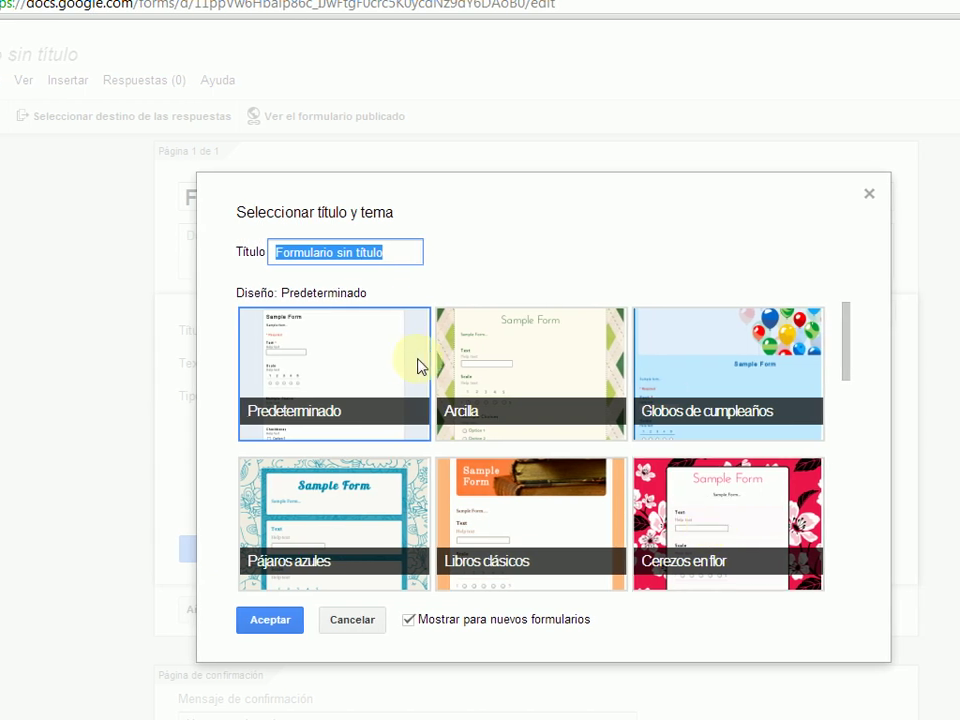
# - Title the form "Probando formularios" and apply the Predeterminado theme after browsing the available designs
pyautogui.scroll(-3, 703, 407)
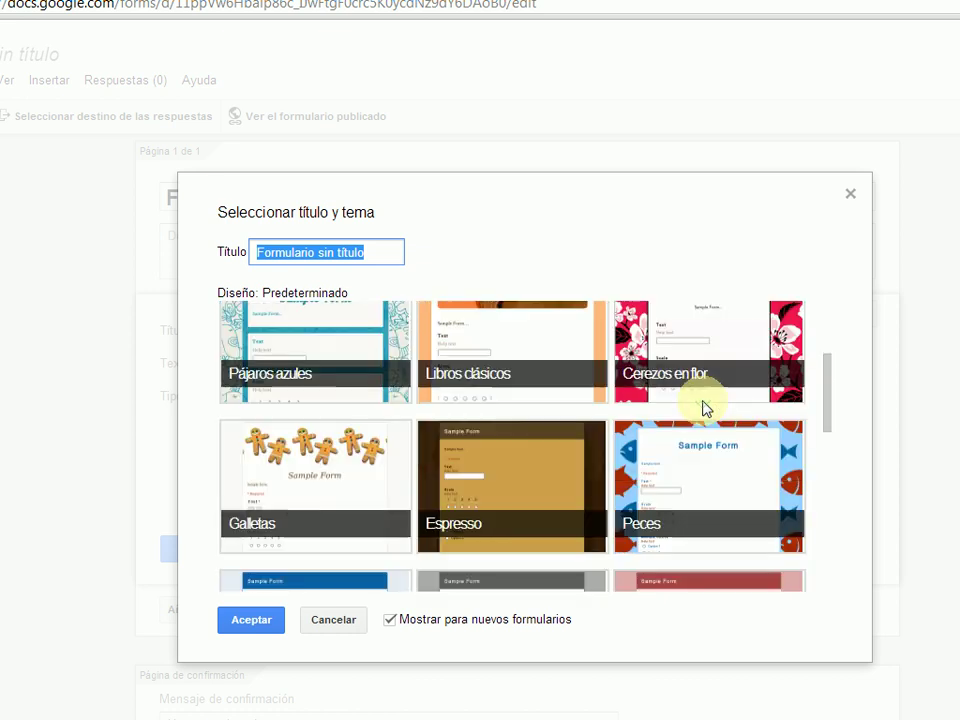
pyautogui.scroll(-2, 703, 407)
pyautogui.scroll(-3, 703, 407)
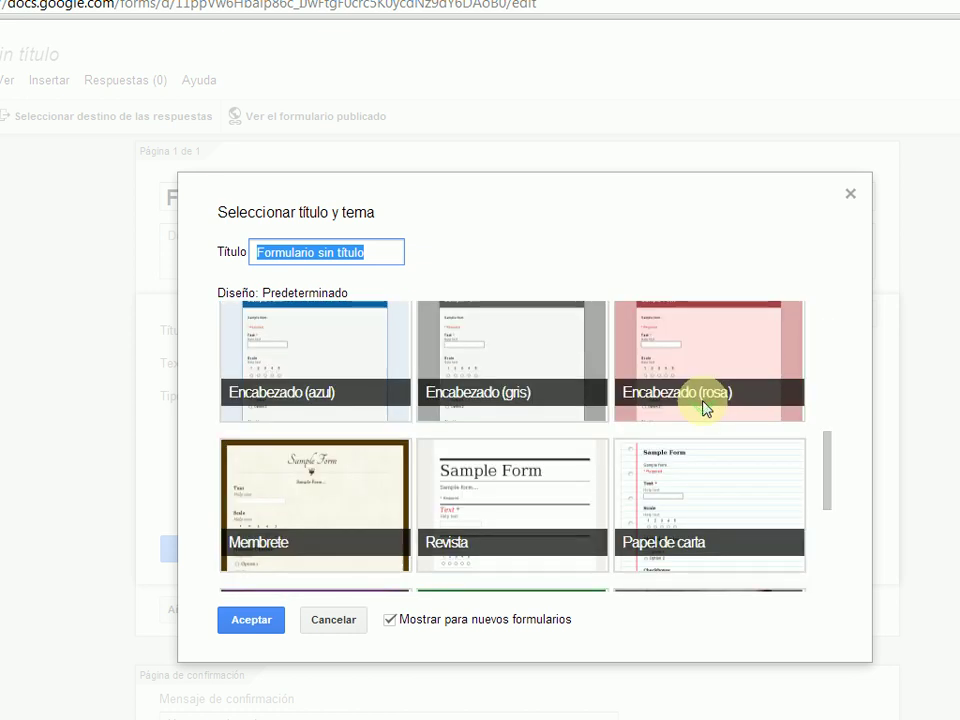
pyautogui.scroll(-3, 703, 405)
pyautogui.scroll(3, 703, 405)
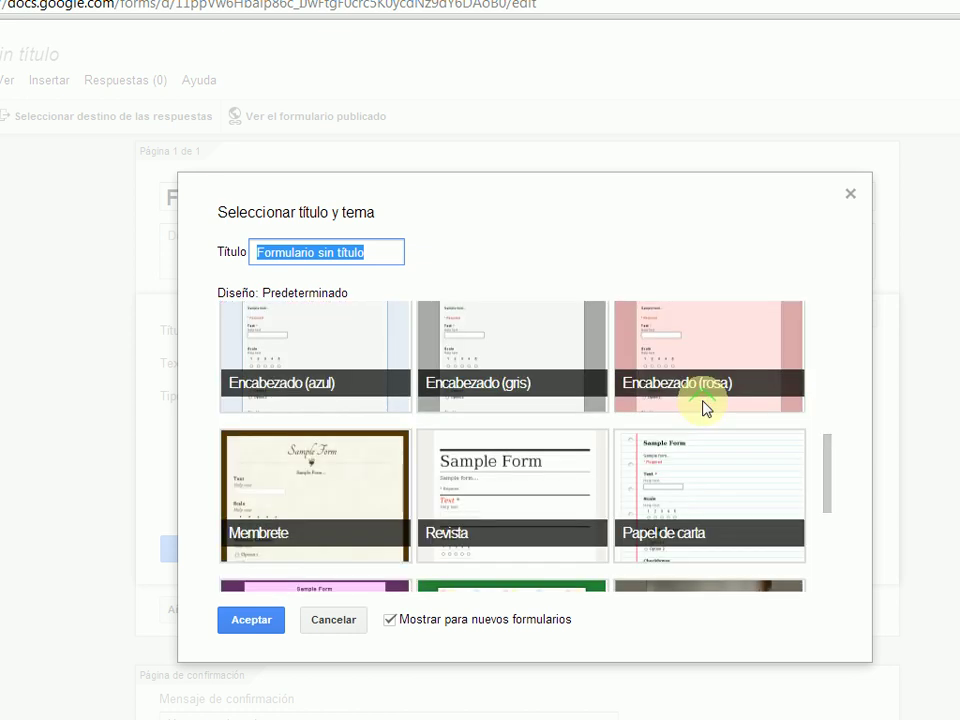
pyautogui.scroll(3, 703, 405)
pyautogui.scroll(1, 707, 407)
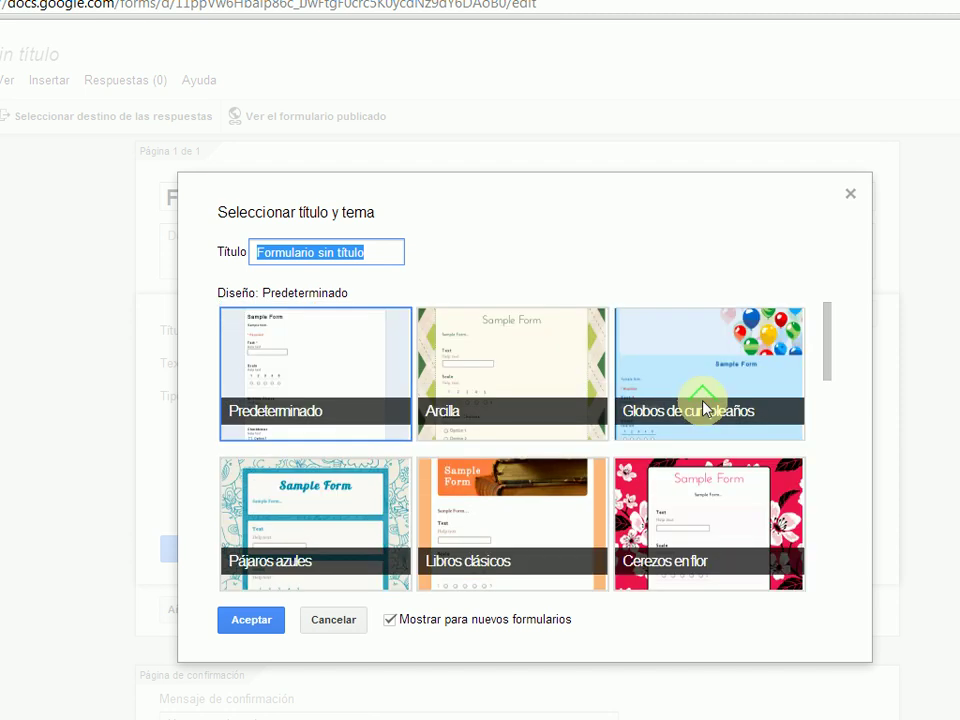
pyautogui.click(338, 374)
pyautogui.click(384, 254)
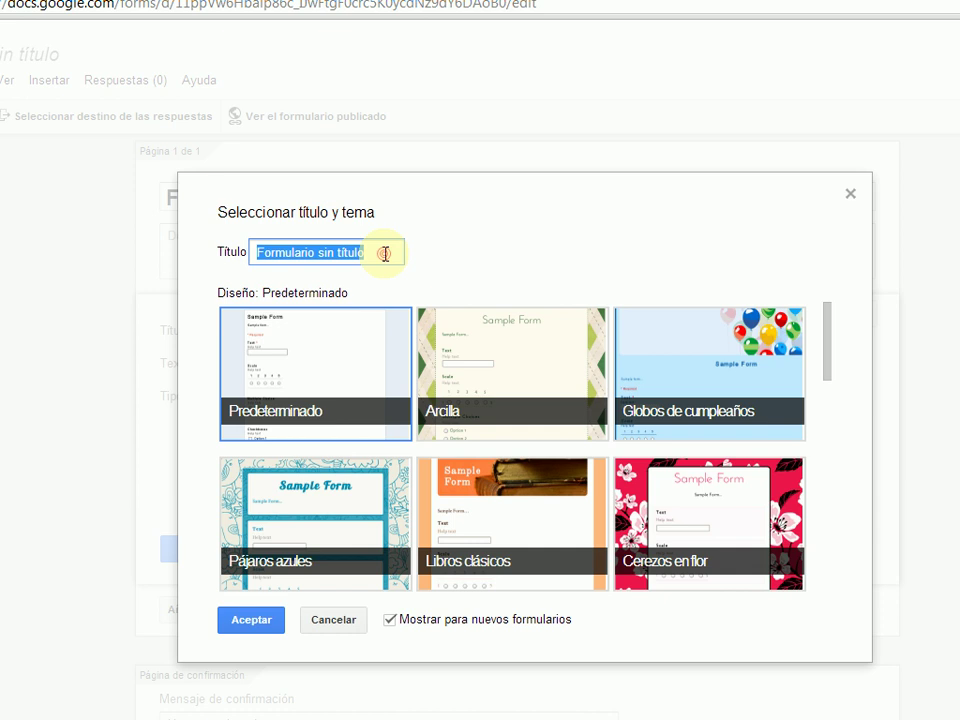
pyautogui.write('Probando ')
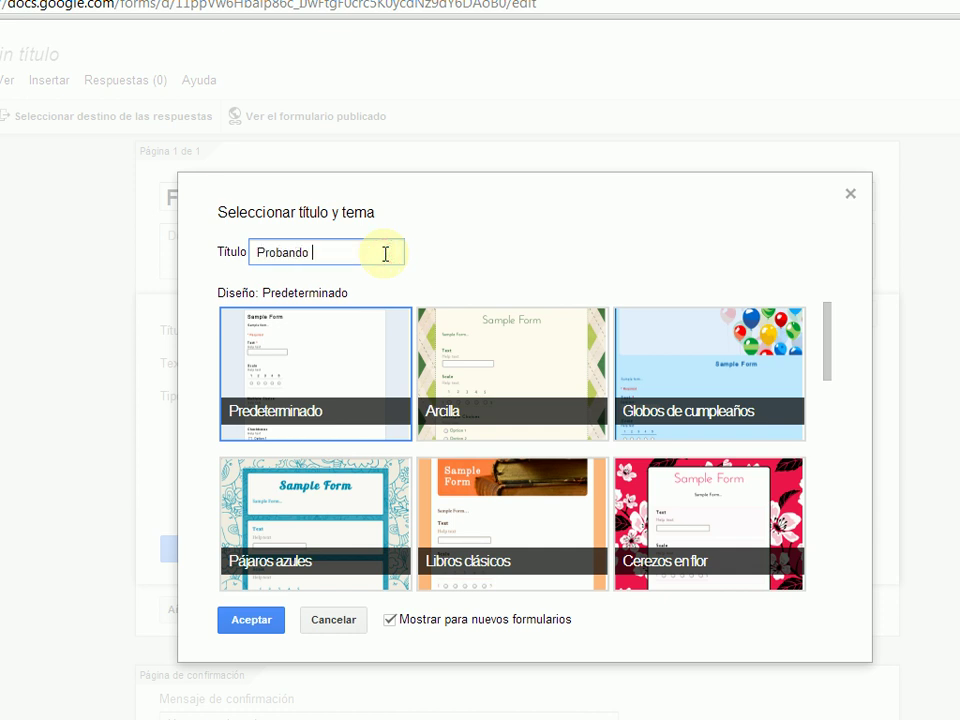
pyautogui.write('formularios')
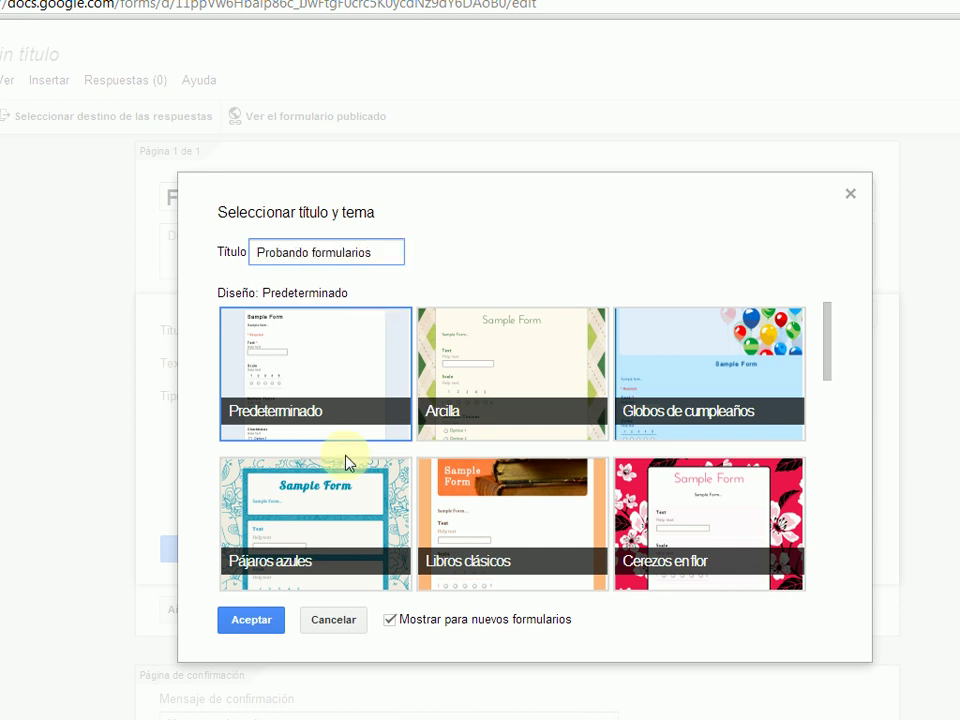
pyautogui.click(251, 619)
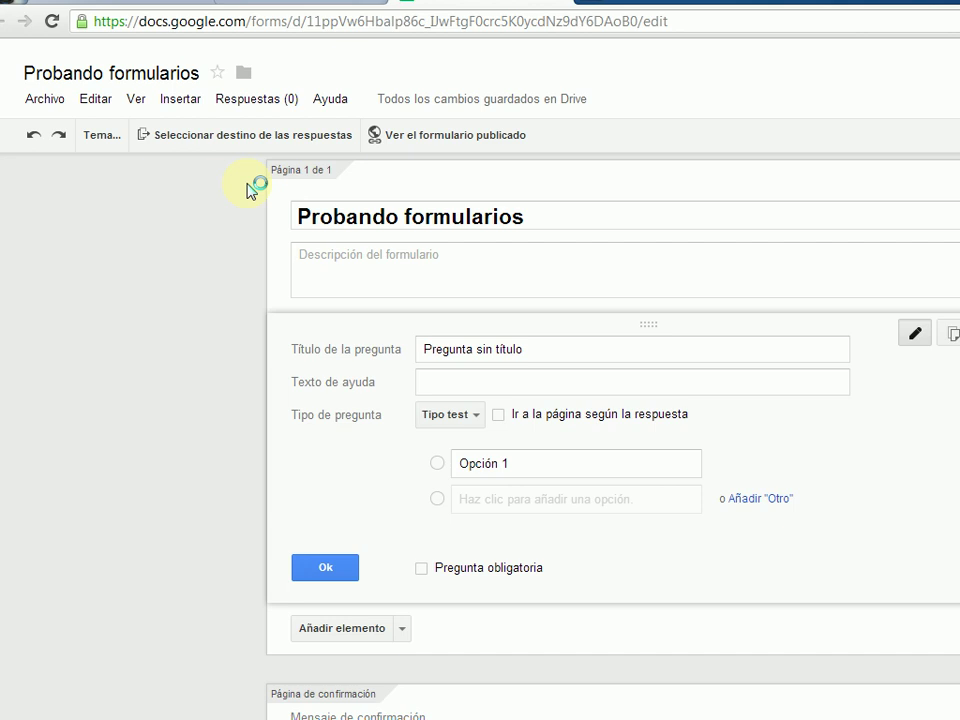
pyautogui.click(47, 100)
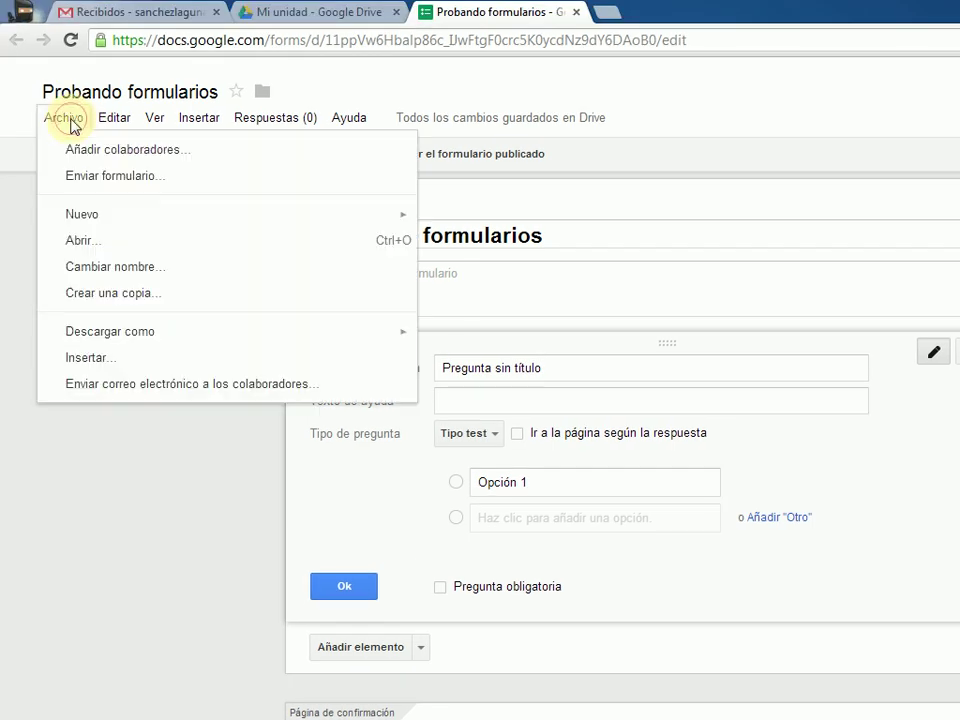
pyautogui.moveTo(97, 106)
pyautogui.moveTo(178, 122)
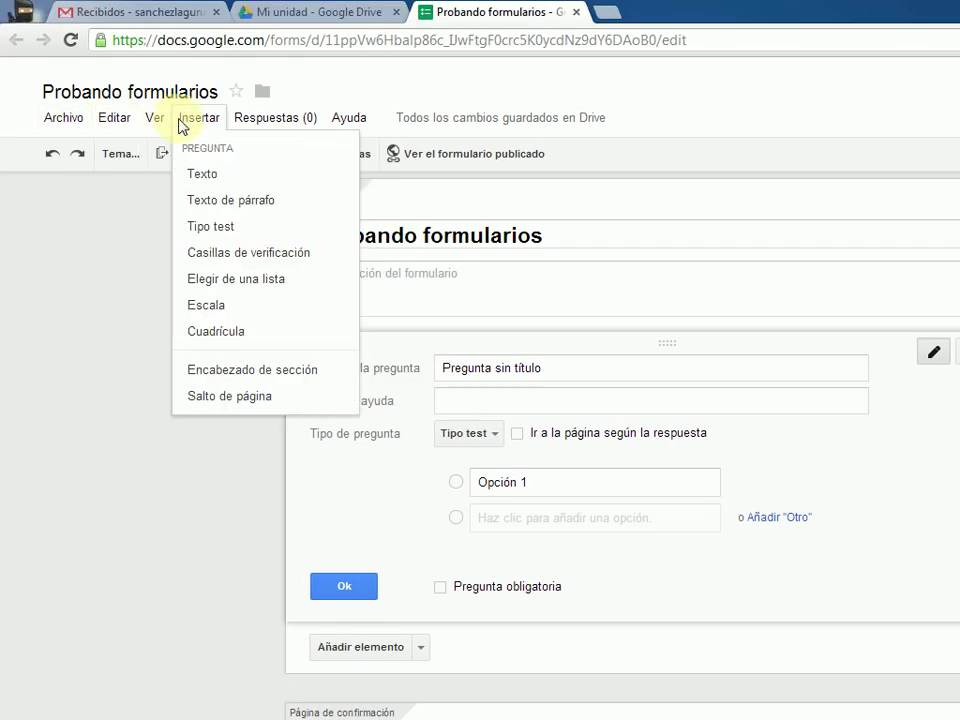
pyautogui.click(182, 125)
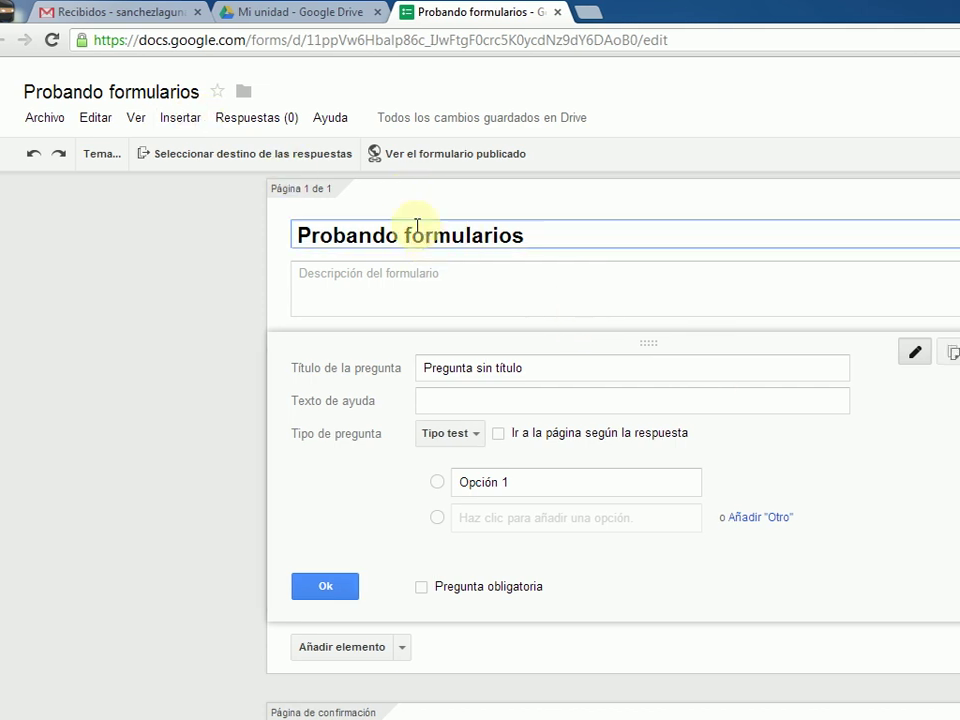
# - Enter "Describimos los datos que pedimos..." as the form description
pyautogui.click(388, 274)
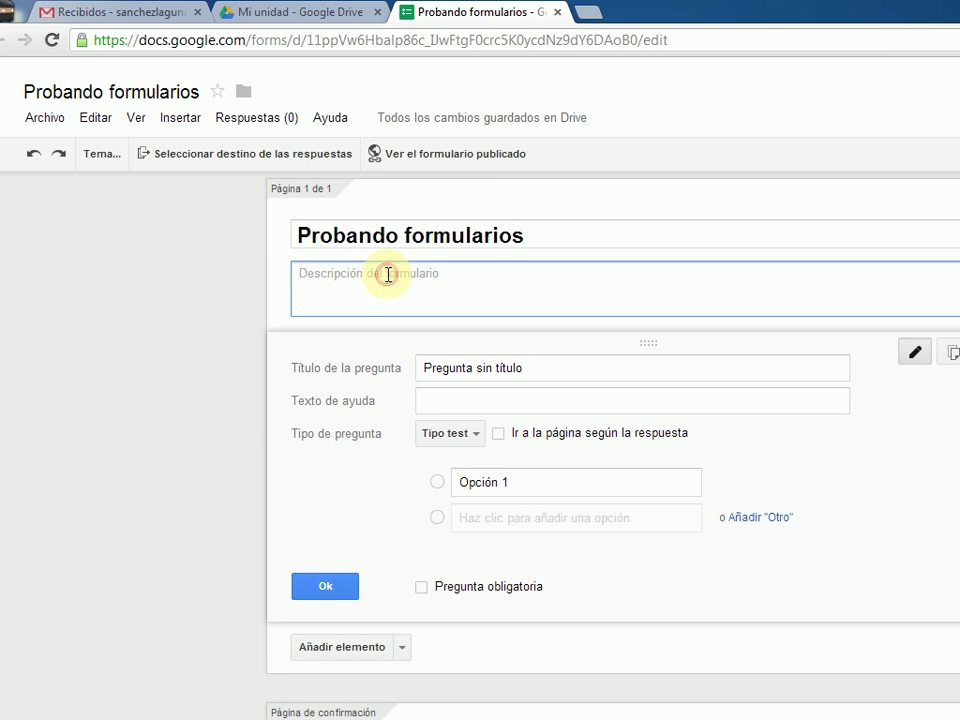
pyautogui.write('Describiom')
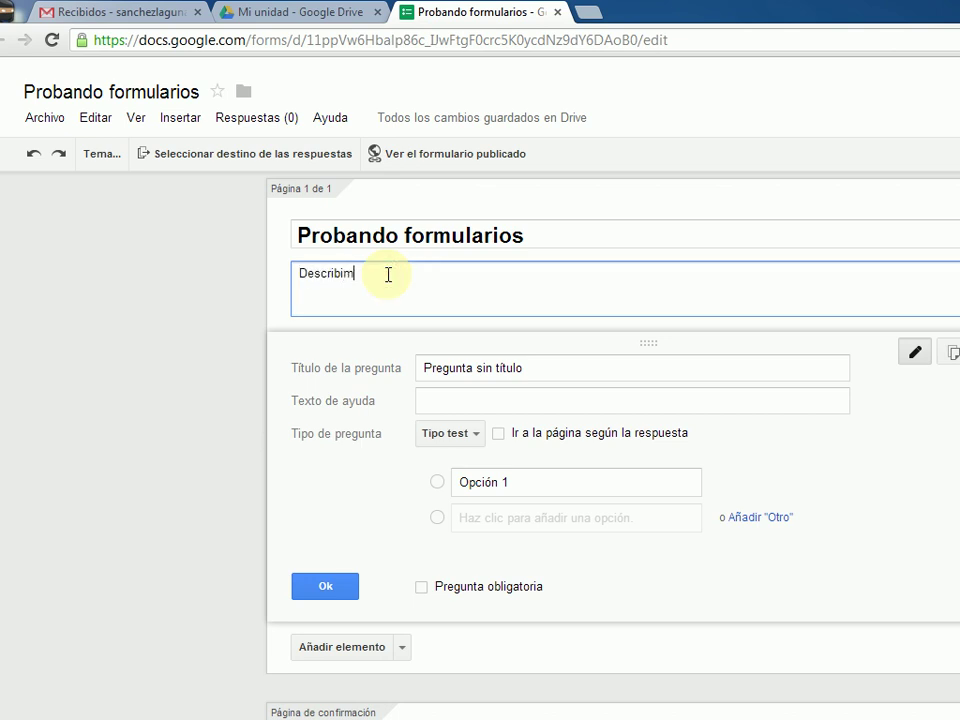
pyautogui.write('os los datos que pedimos...')
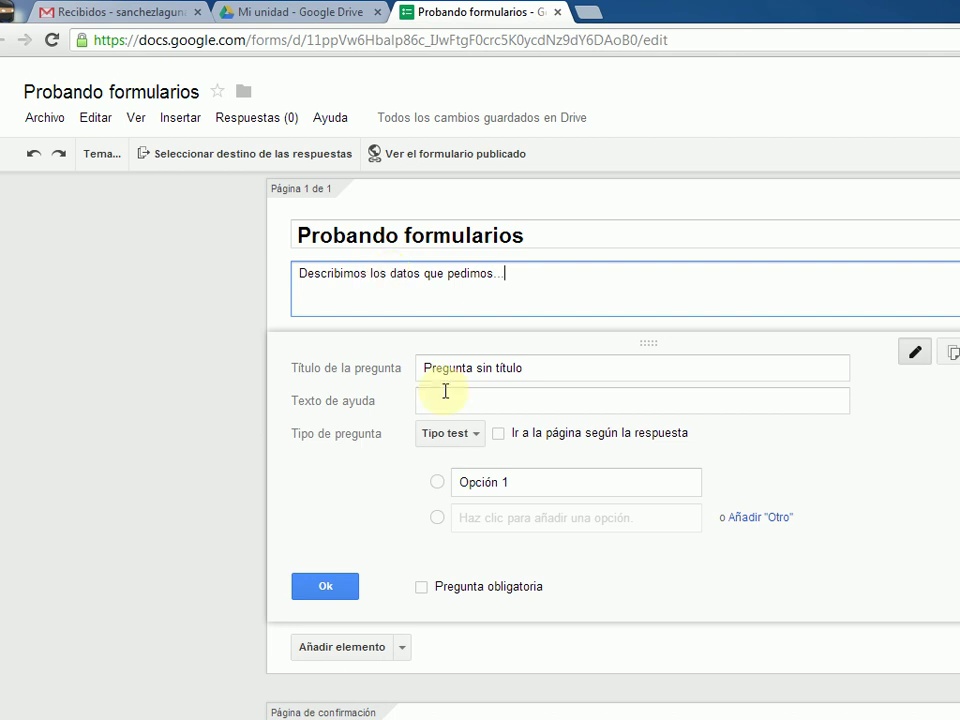
# - Title the first question "Preguna 1" and set its help text to "1 es lo mejor - 5 es lo peor"
pyautogui.scroll(-1, 480, 490)
pyautogui.scroll(-1, 507, 497)
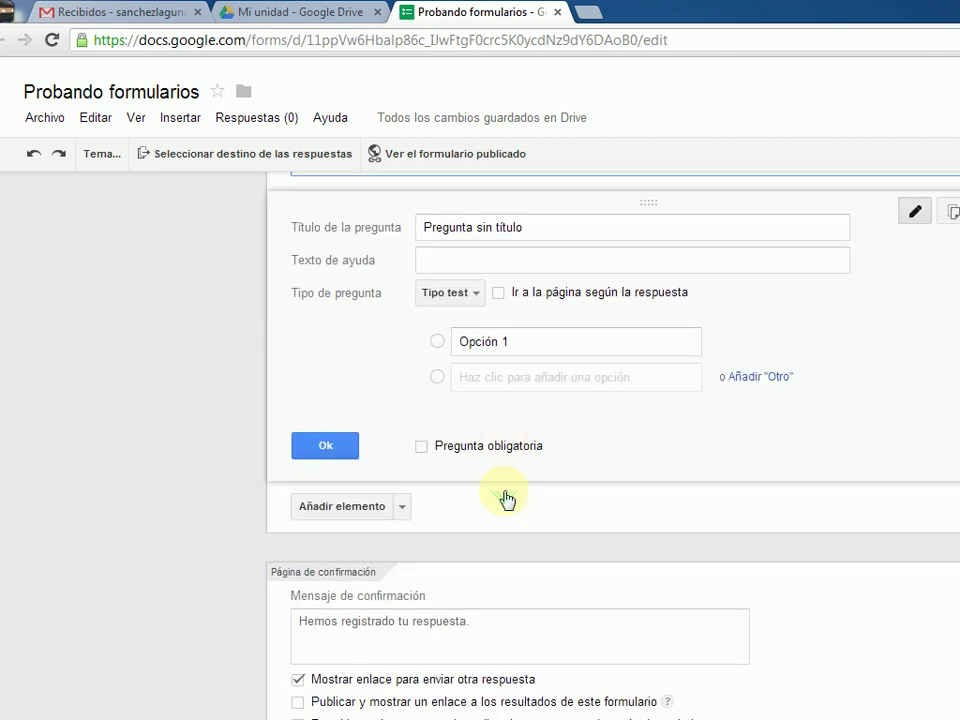
pyautogui.scroll(2, 506, 497)
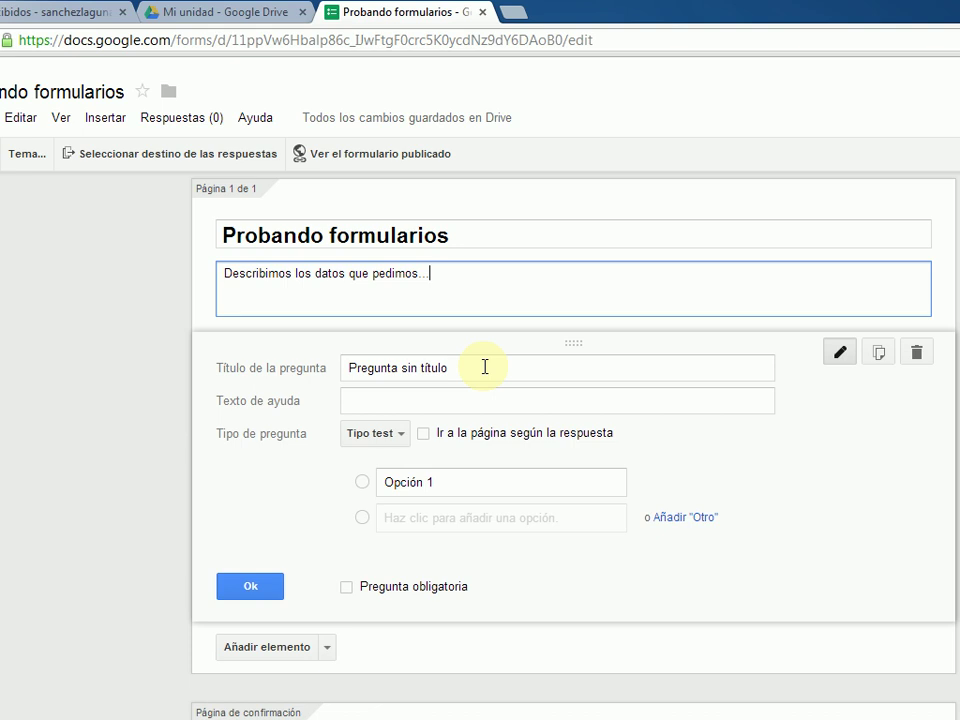
pyautogui.doubleClick(484, 367)
pyautogui.click(484, 367)
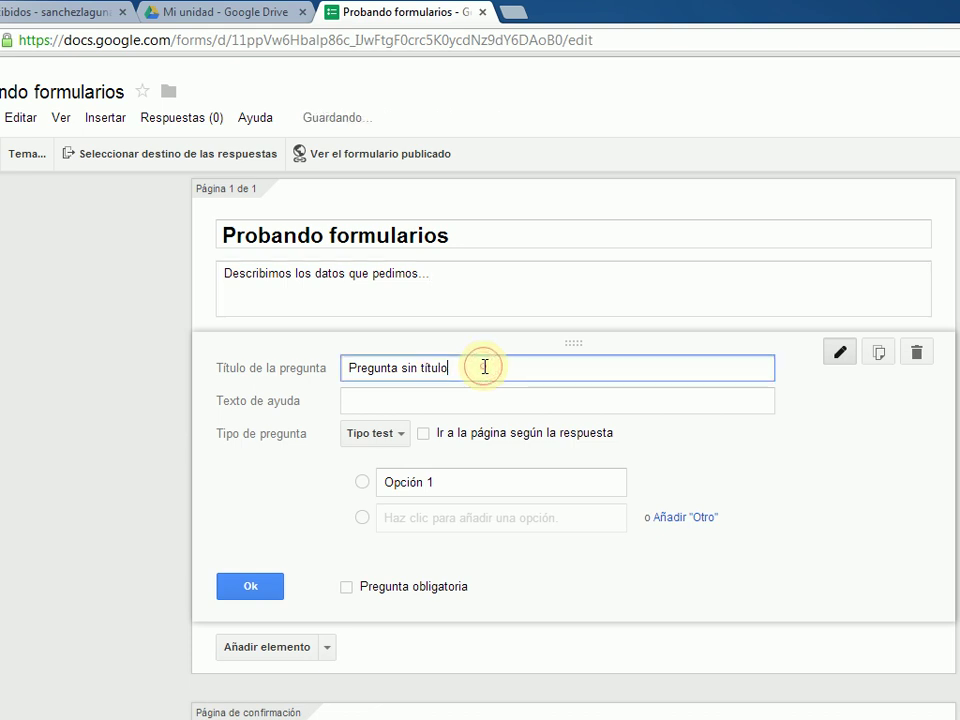
pyautogui.hotkey('ctrl', 'a')
pyautogui.write('Preguna 1')
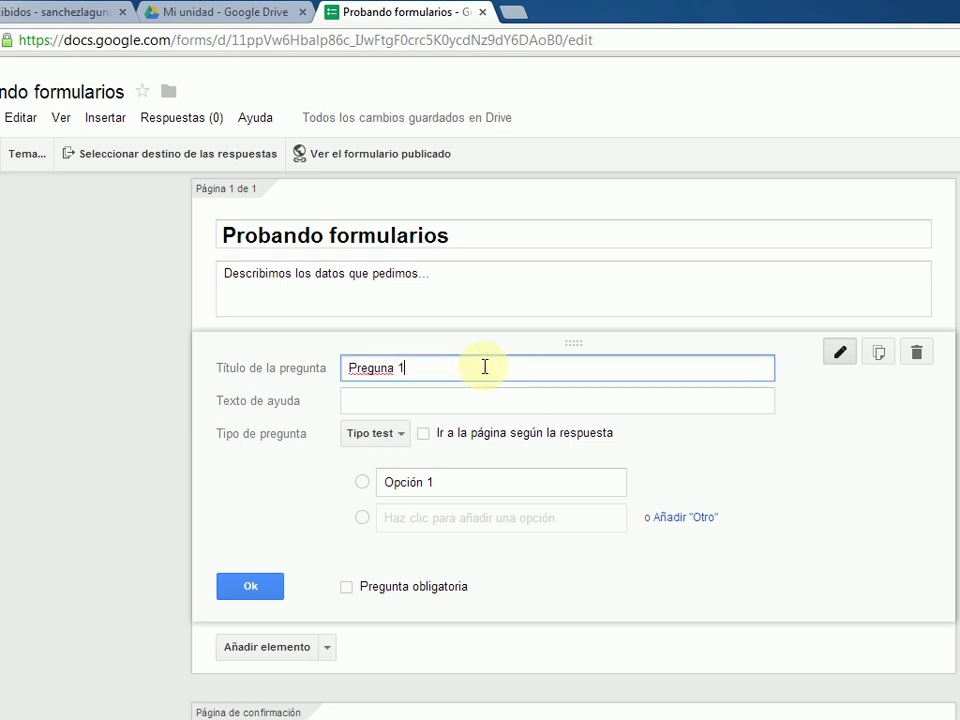
pyautogui.click(436, 398)
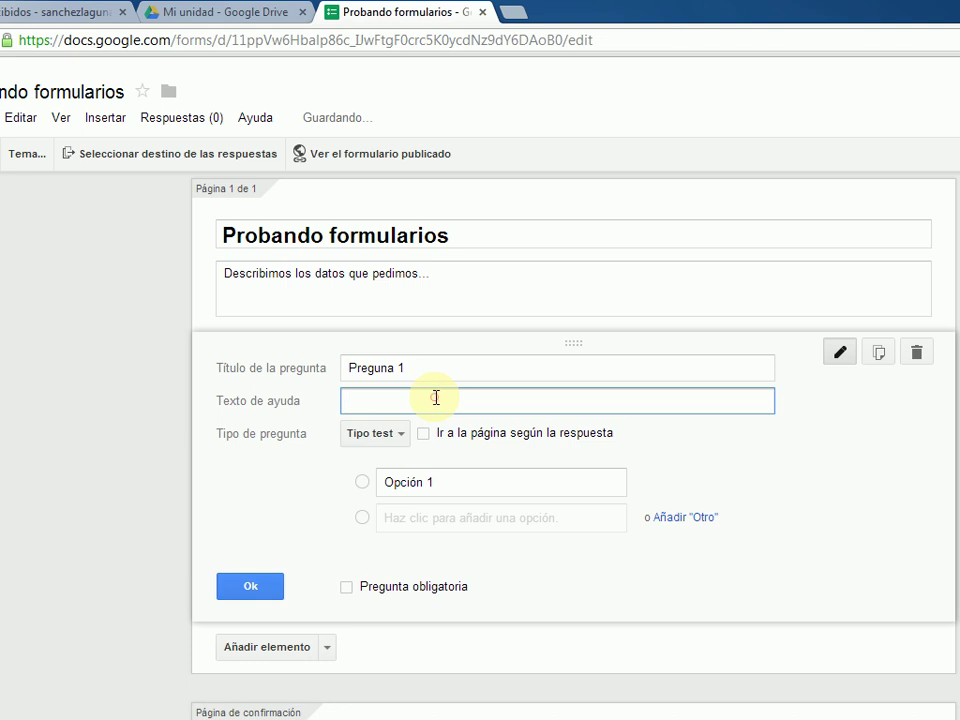
pyautogui.write('1 es lo mejor')
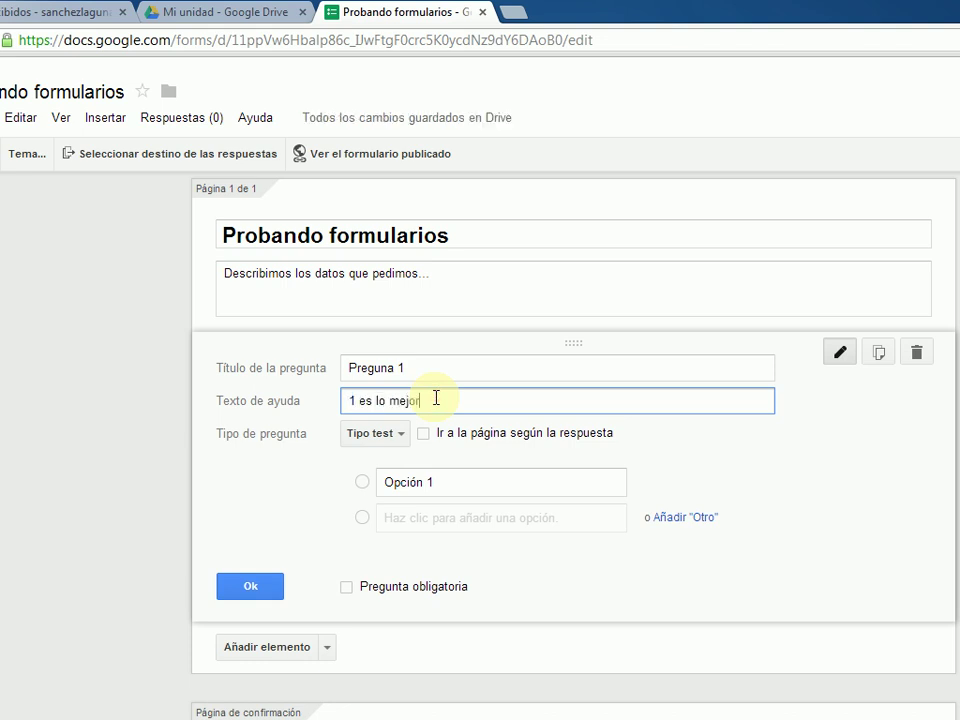
pyautogui.write(' - 5 es lo peor')
# - Try the Texto type on the first question and switch its mandatory setting on and off again
pyautogui.click(401, 434)
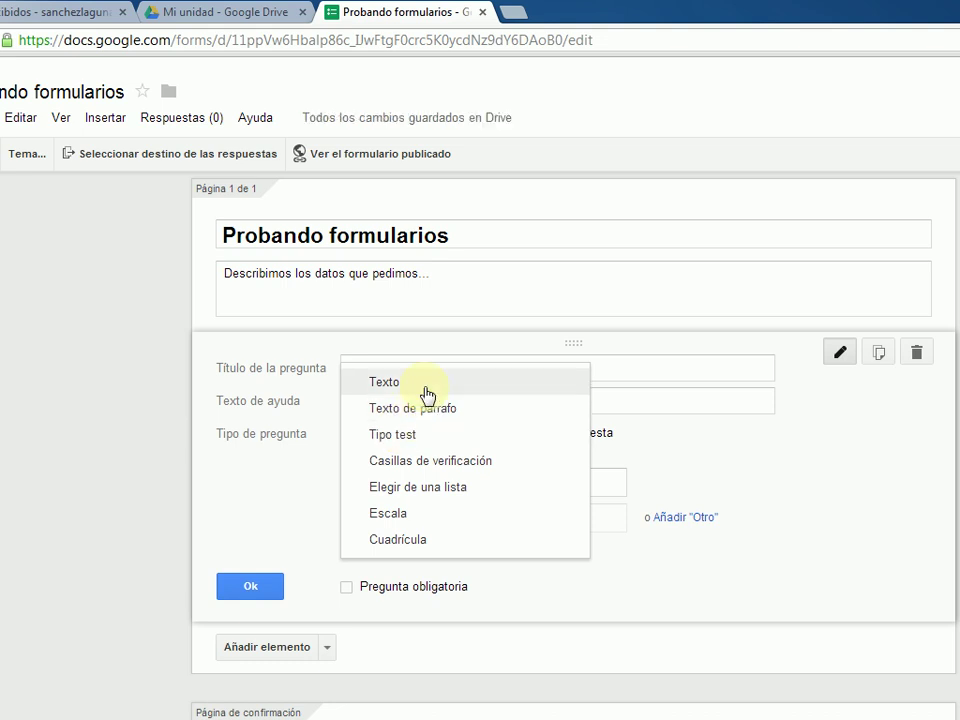
pyautogui.click(426, 388)
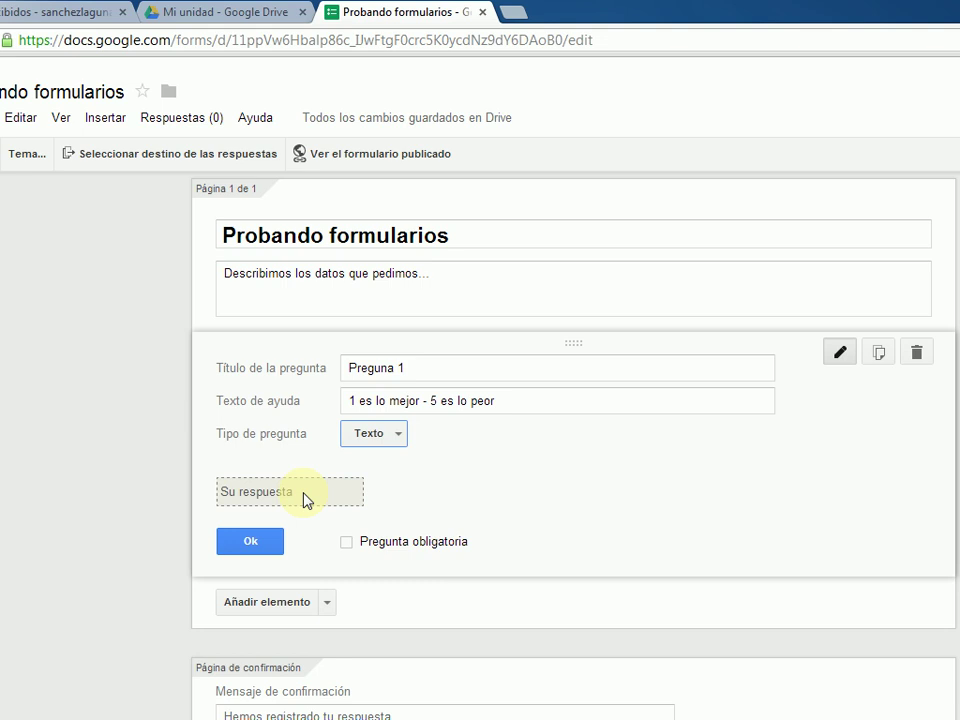
pyautogui.click(346, 523)
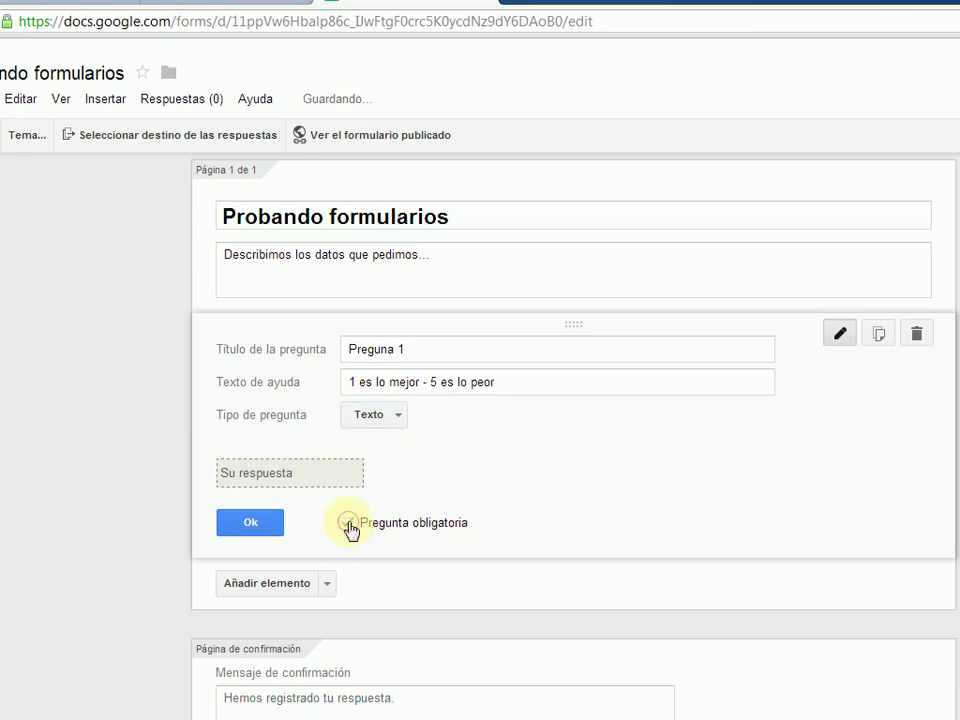
pyautogui.click(346, 523)
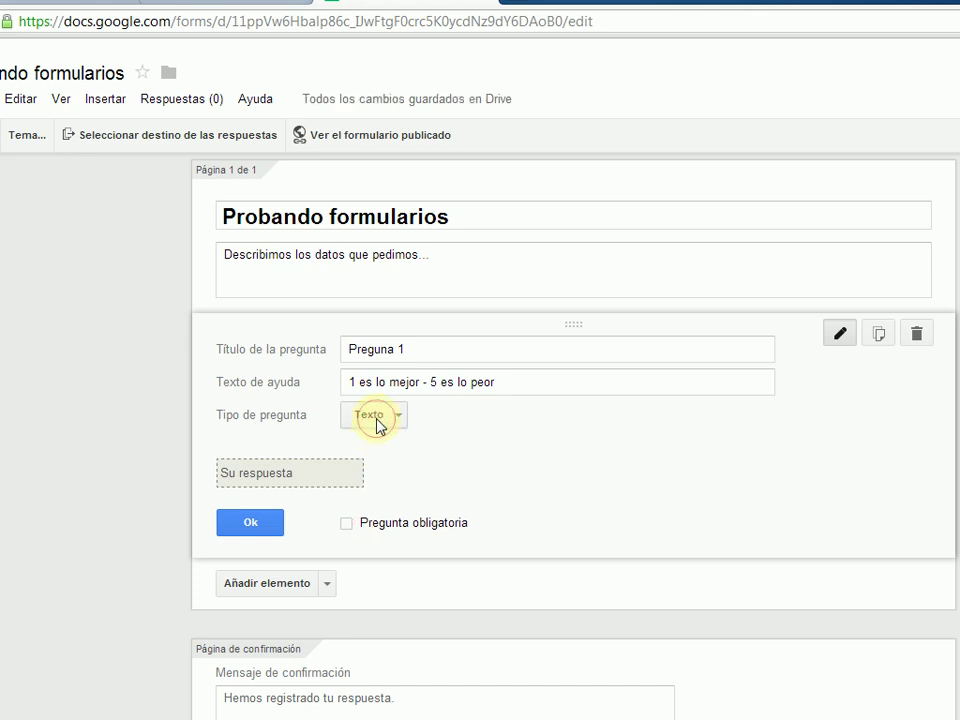
# - Change the first question's type to Texto de párrafo and return it to Tipo test
pyautogui.click(377, 430)
pyautogui.click(378, 445)
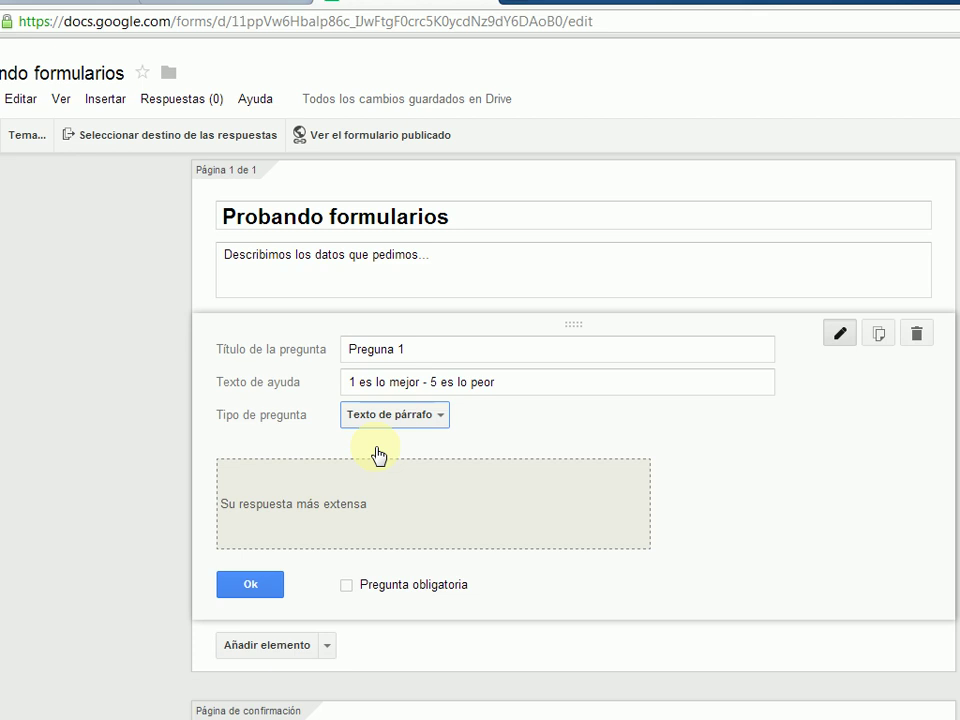
pyautogui.click(406, 424)
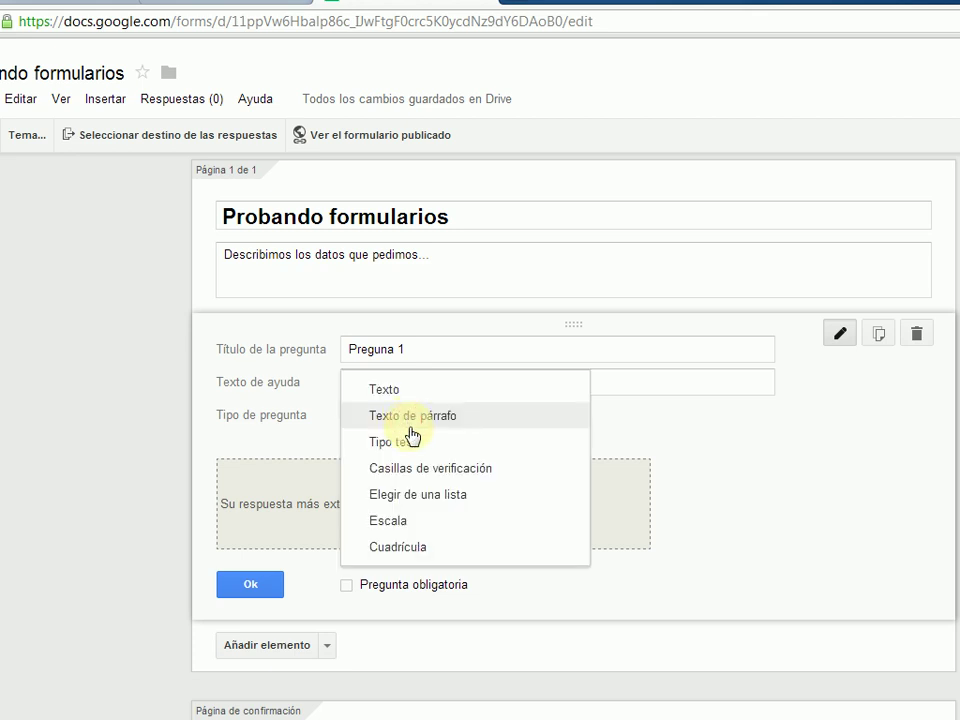
pyautogui.click(417, 443)
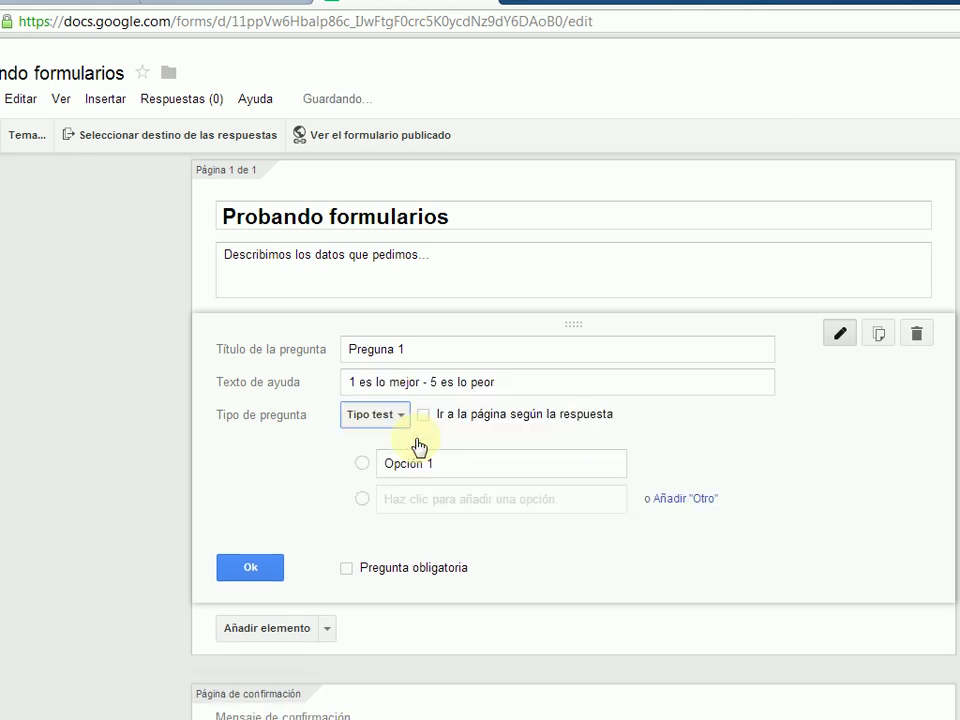
# - Add three more answer options to the Tipo test question, plus an "Otro" option for free answers
pyautogui.click(407, 463)
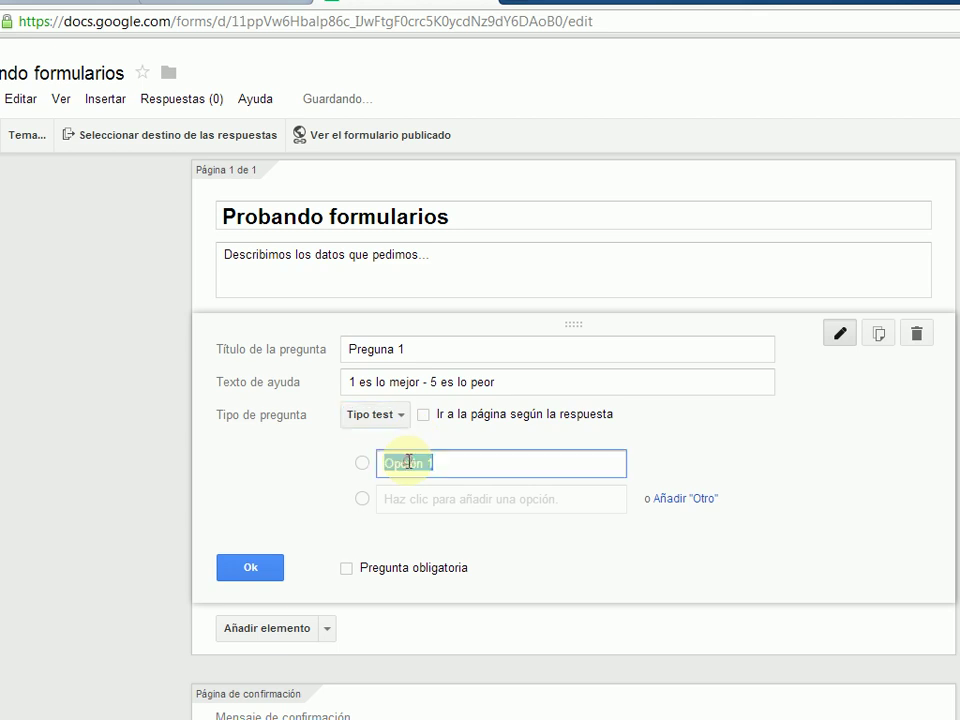
pyautogui.click(413, 500)
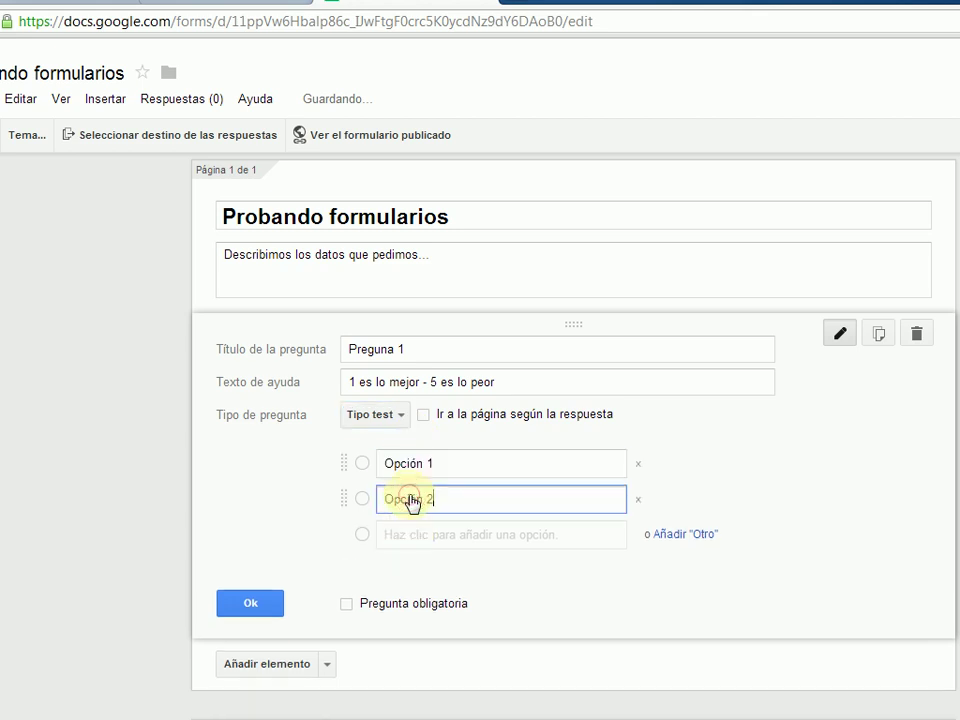
pyautogui.click(419, 519)
pyautogui.click(426, 544)
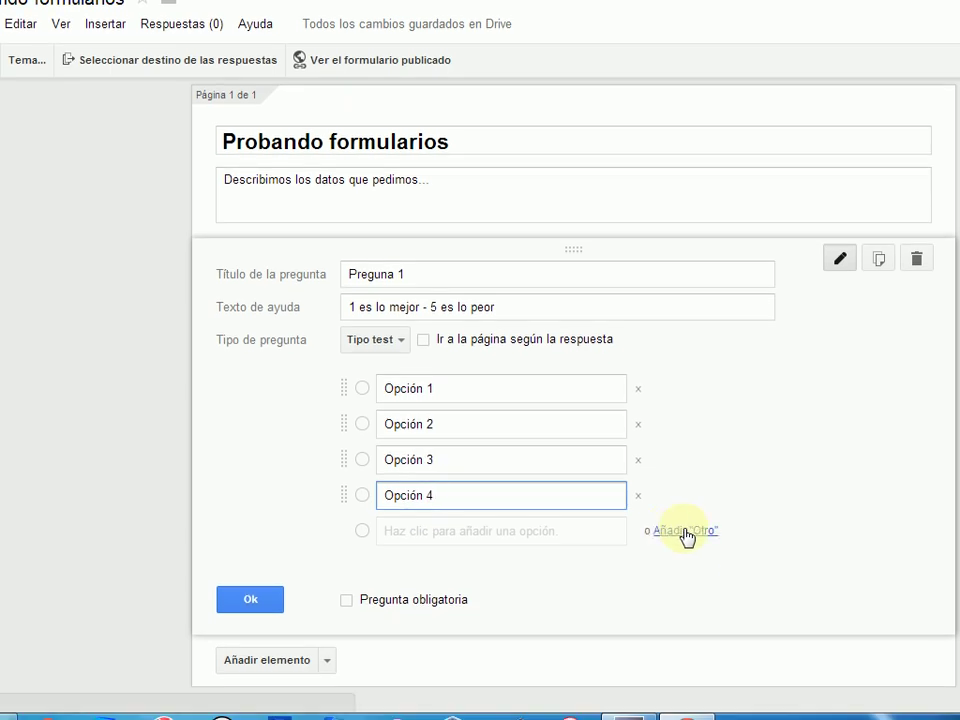
pyautogui.click(686, 536)
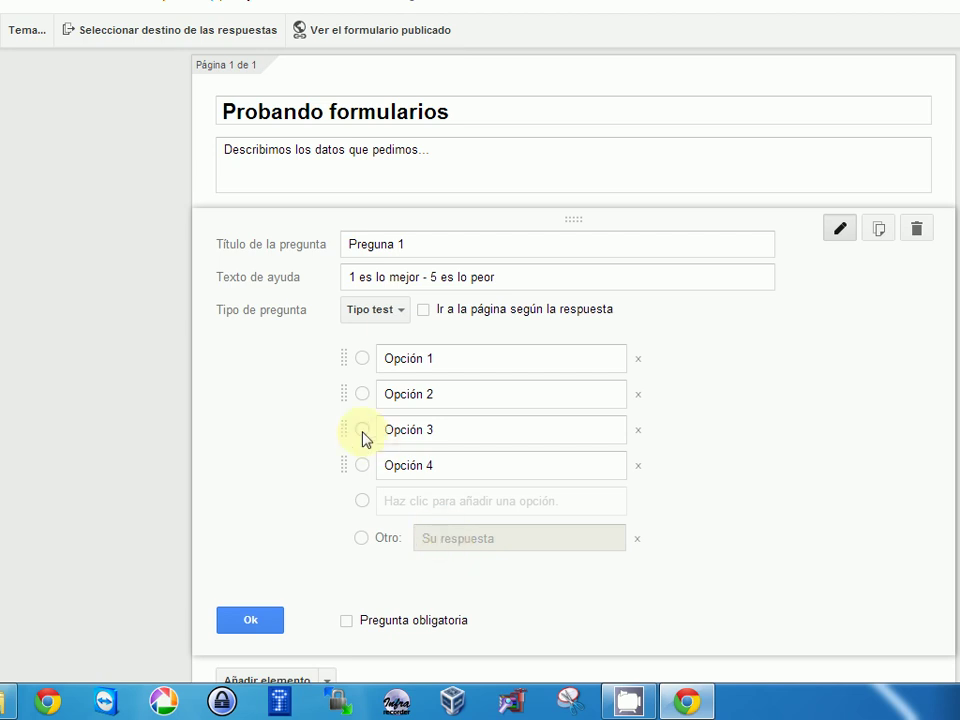
# - Reorder the answer options to Opción 3, Opción 4, Opción 1 and delete Opción 2
pyautogui.moveTo(343, 428)
pyautogui.mouseDown()
pyautogui.moveTo(343, 390)
pyautogui.moveTo(341, 448)
pyautogui.mouseUp()
pyautogui.click(638, 397)
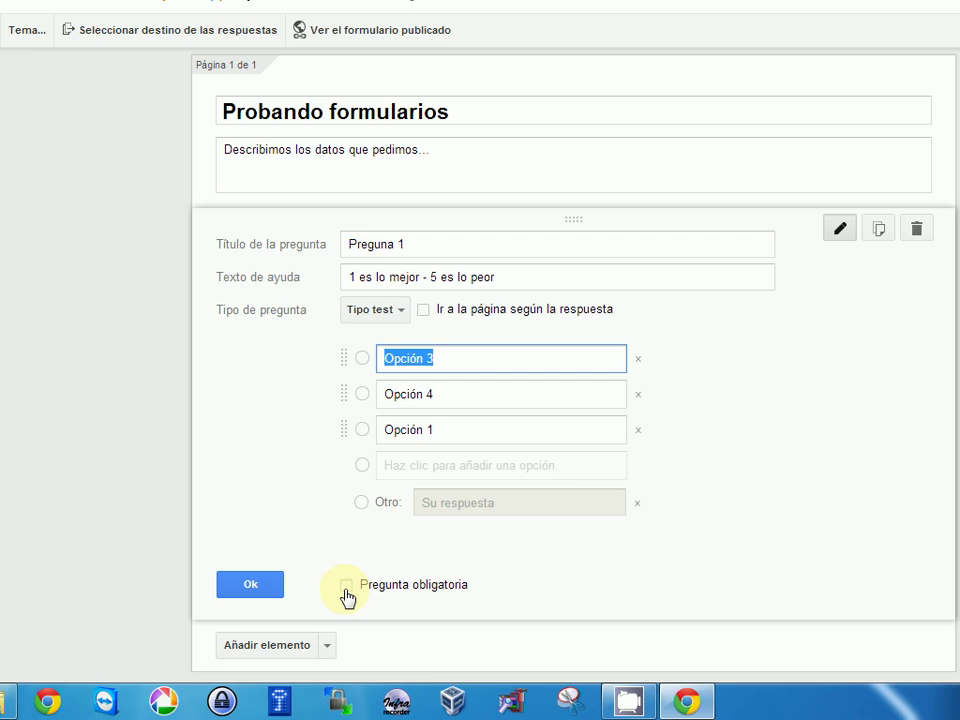
# - Turn on going to a page based on the answer and inspect the destination choices for Opción 3
pyautogui.click(424, 311)
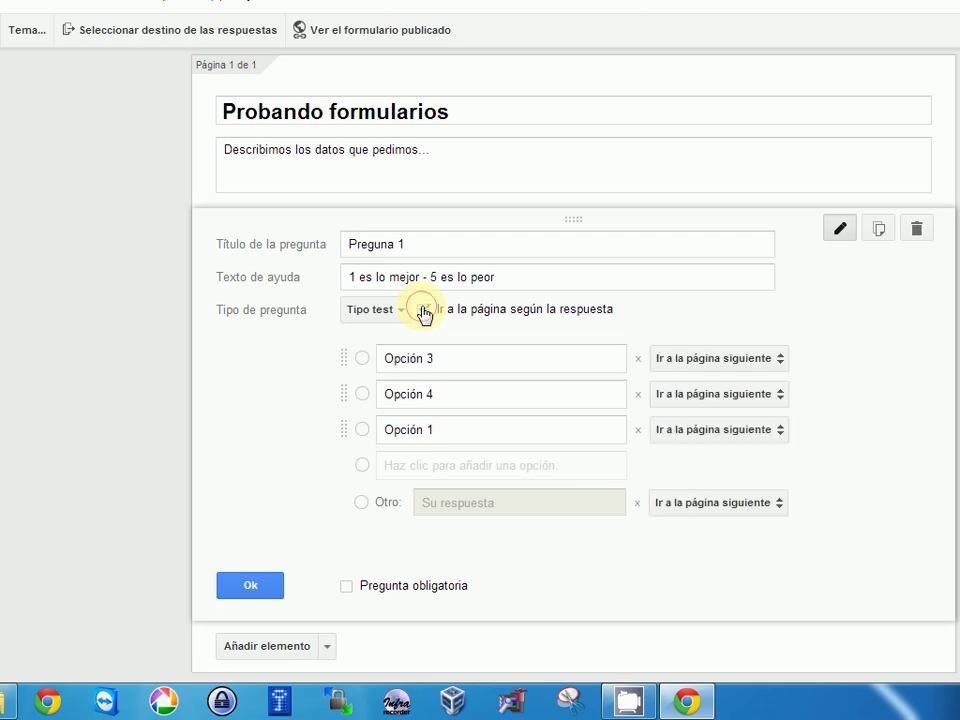
pyautogui.click(678, 362)
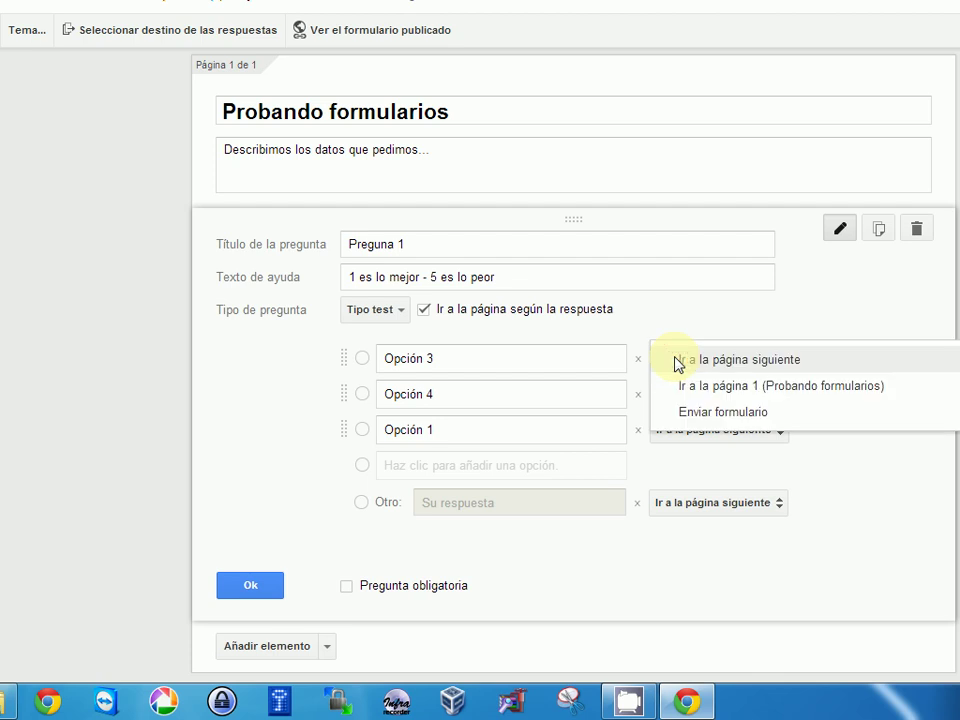
pyautogui.click(673, 322)
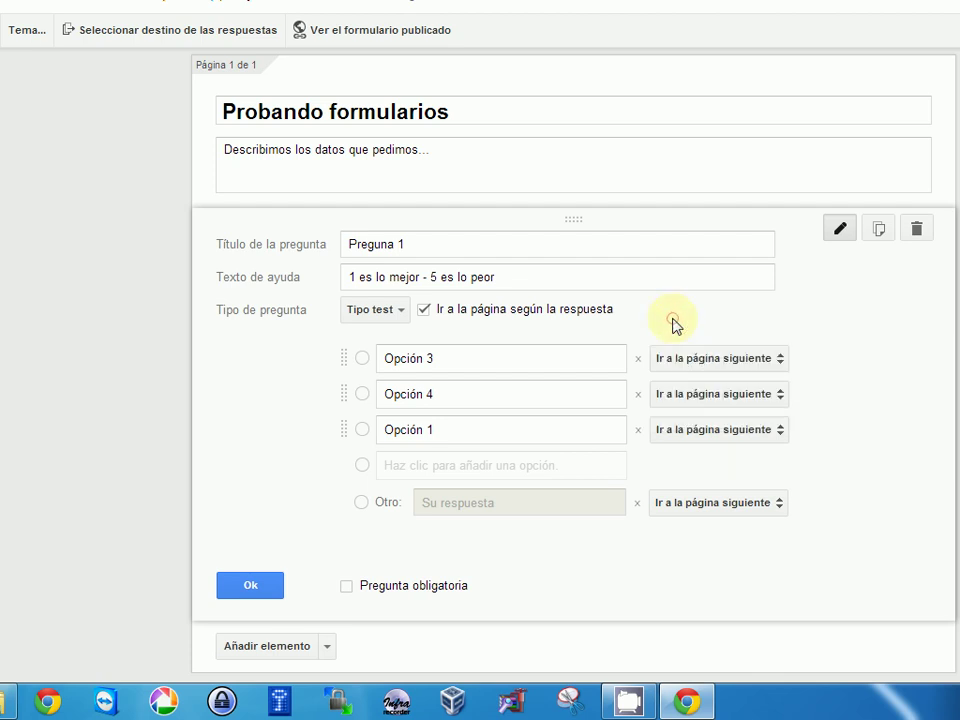
# - Switch the first question's type to Casillas de verificación and return it to Tipo test
pyautogui.click(397, 313)
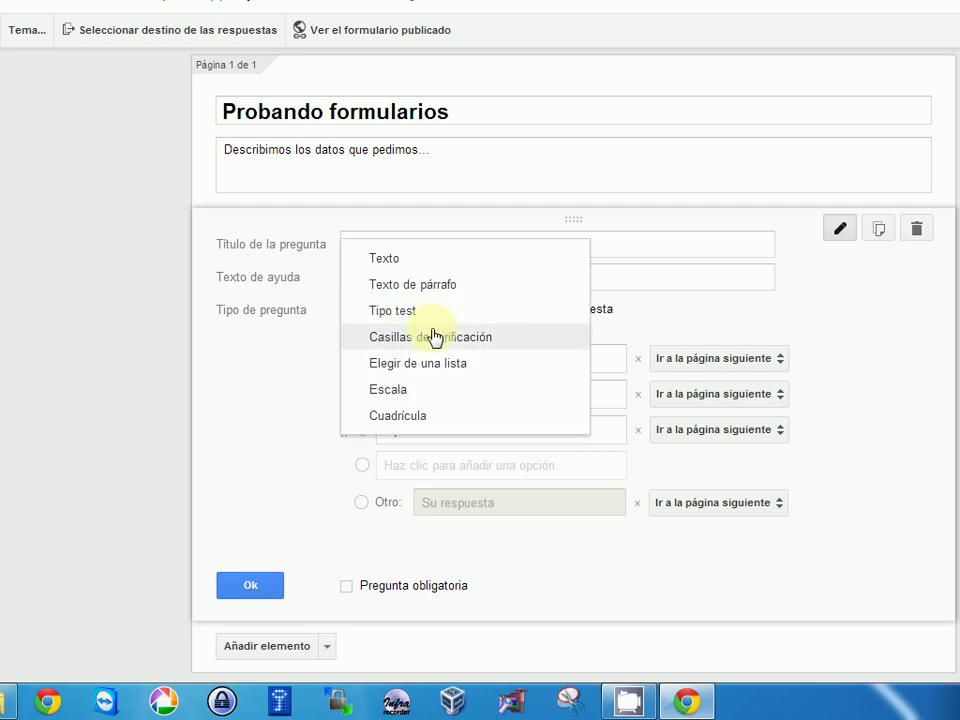
pyautogui.click(433, 337)
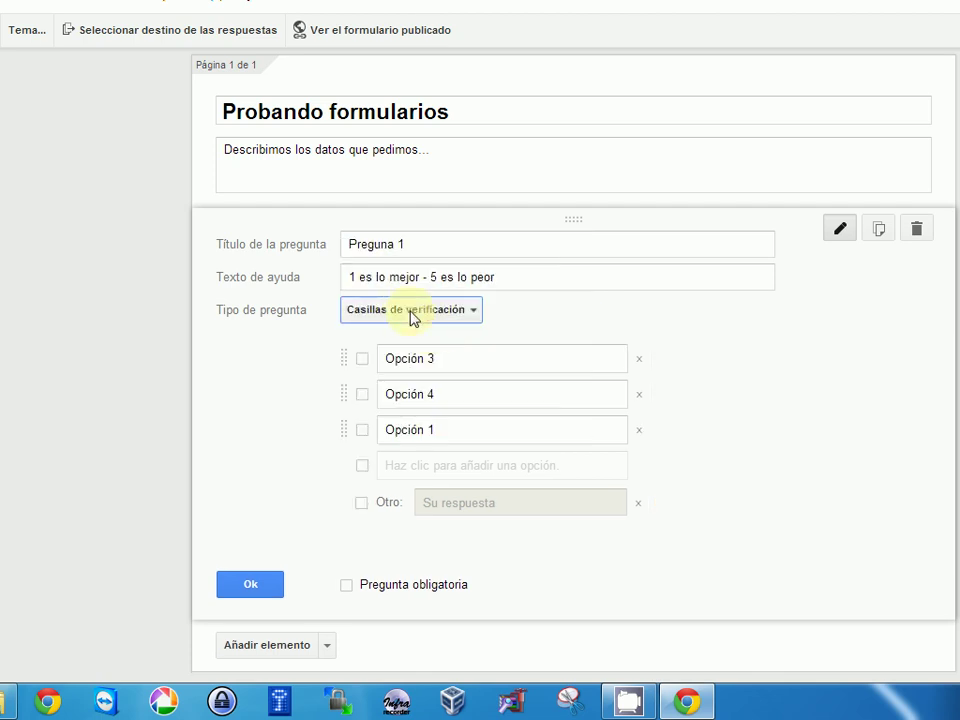
pyautogui.click(414, 308)
pyautogui.click(380, 285)
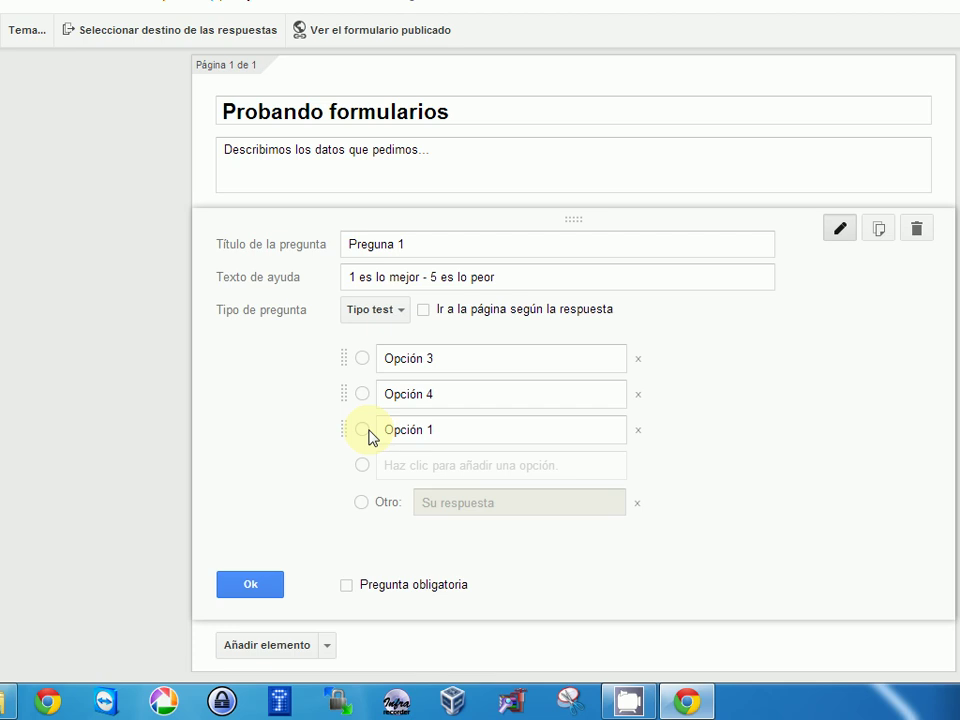
# - Finish editing the Tipo test question and try selecting Opción 3 and Opción 1 in the published form
pyautogui.click(251, 584)
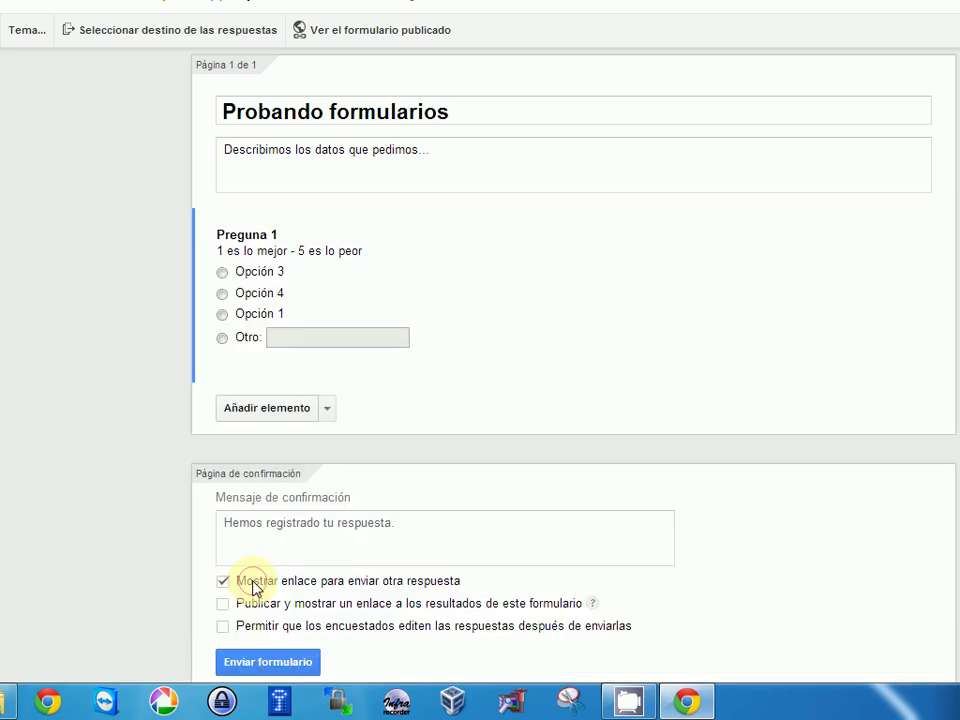
pyautogui.click(263, 276)
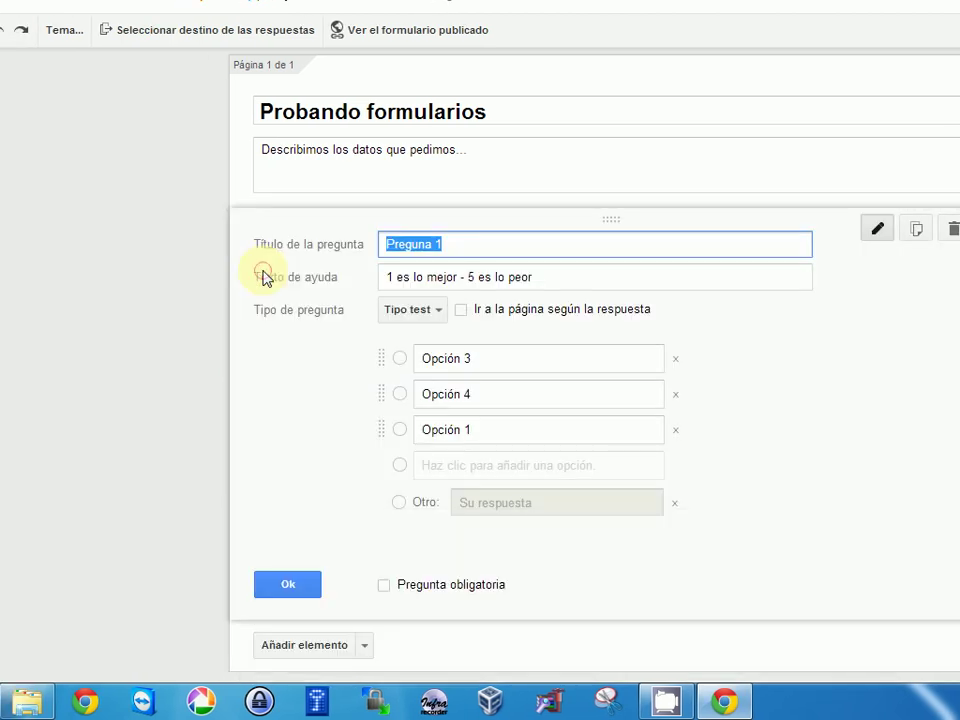
pyautogui.click(304, 583)
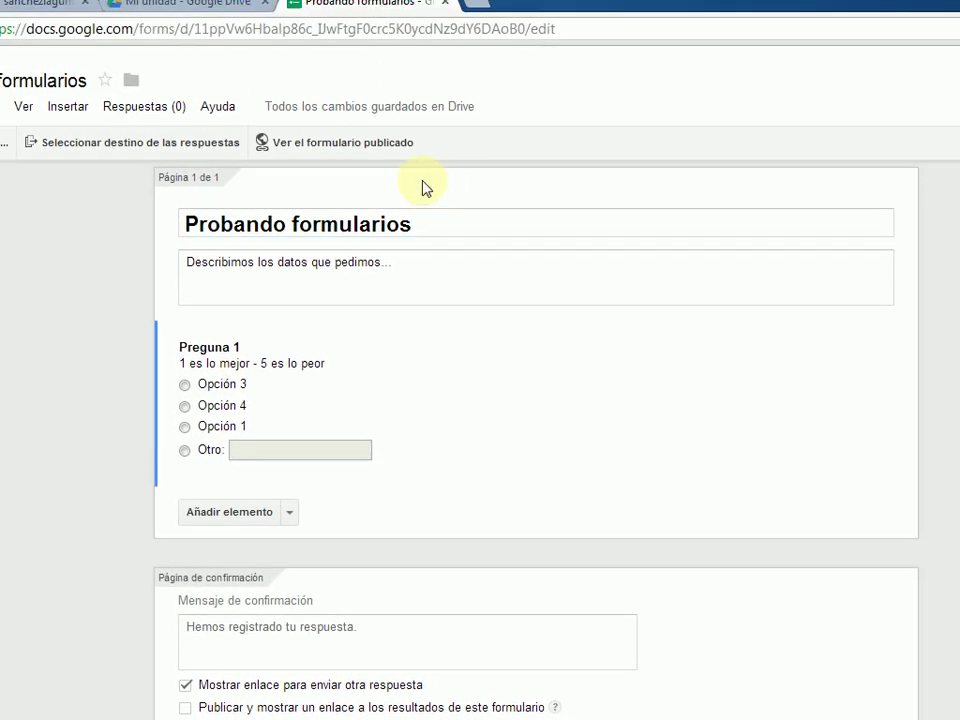
pyautogui.click(348, 154)
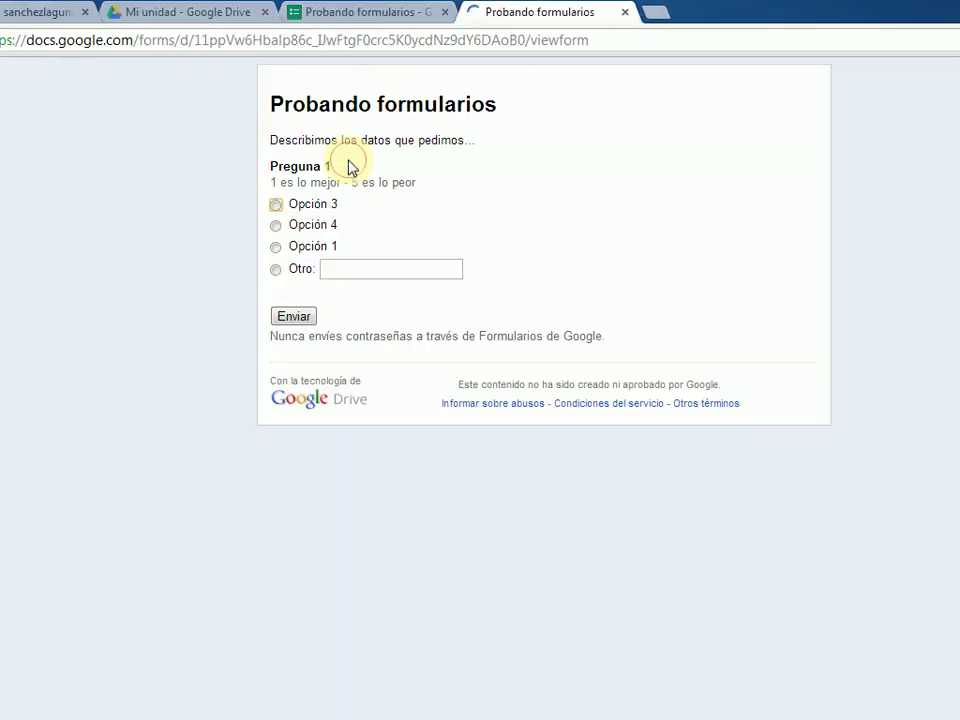
pyautogui.click(275, 206)
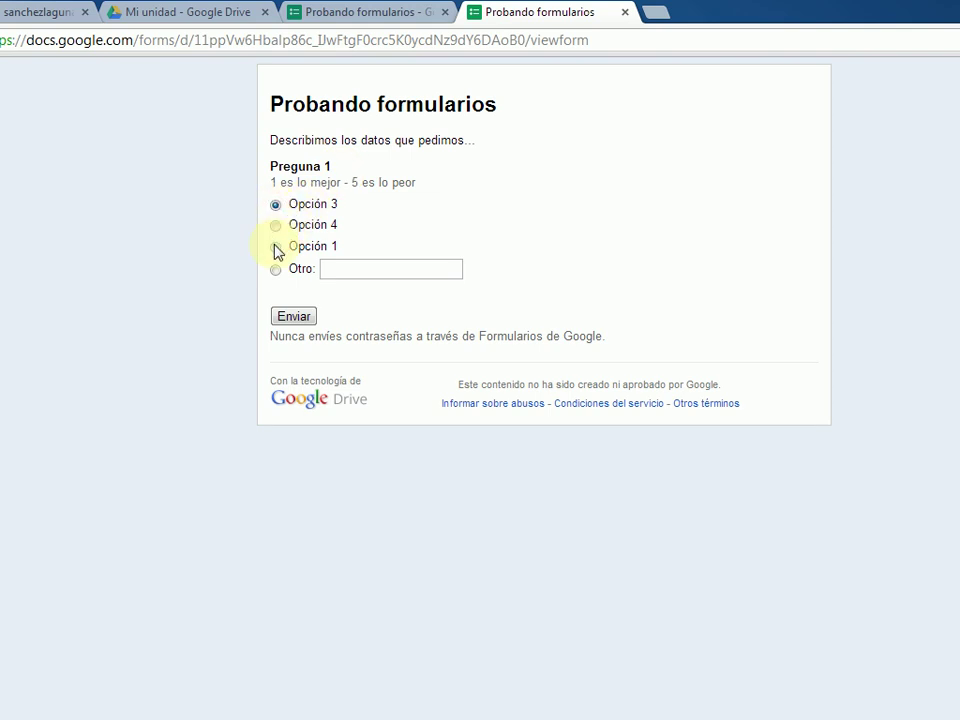
pyautogui.click(276, 247)
pyautogui.click(625, 12)
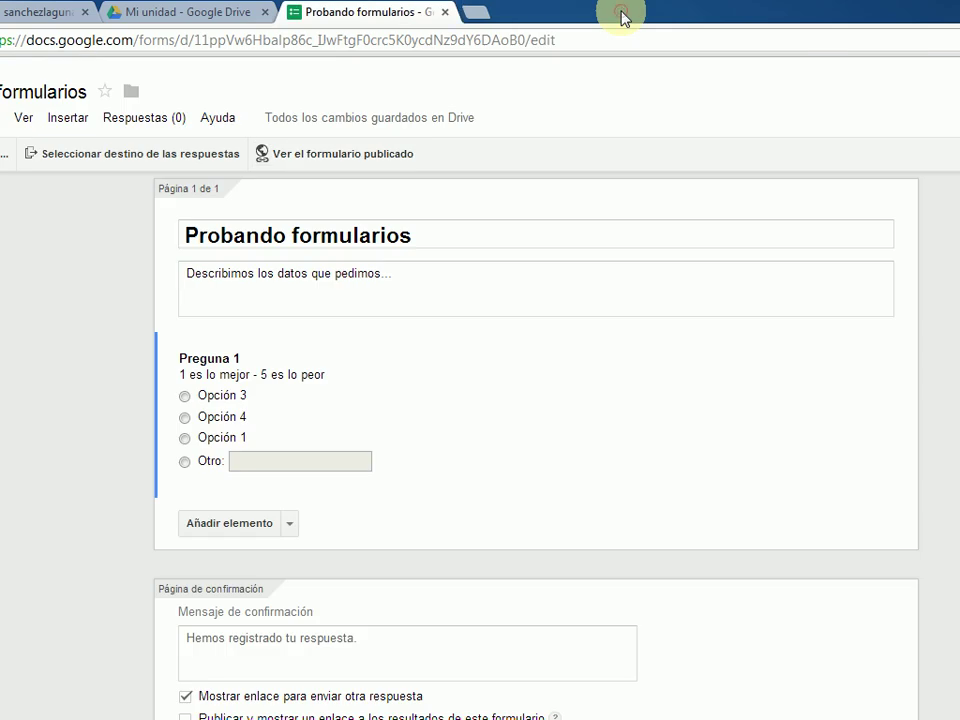
# - Change the first question's type to Casillas de verificación and finish editing it
pyautogui.click(626, 376)
pyautogui.click(362, 437)
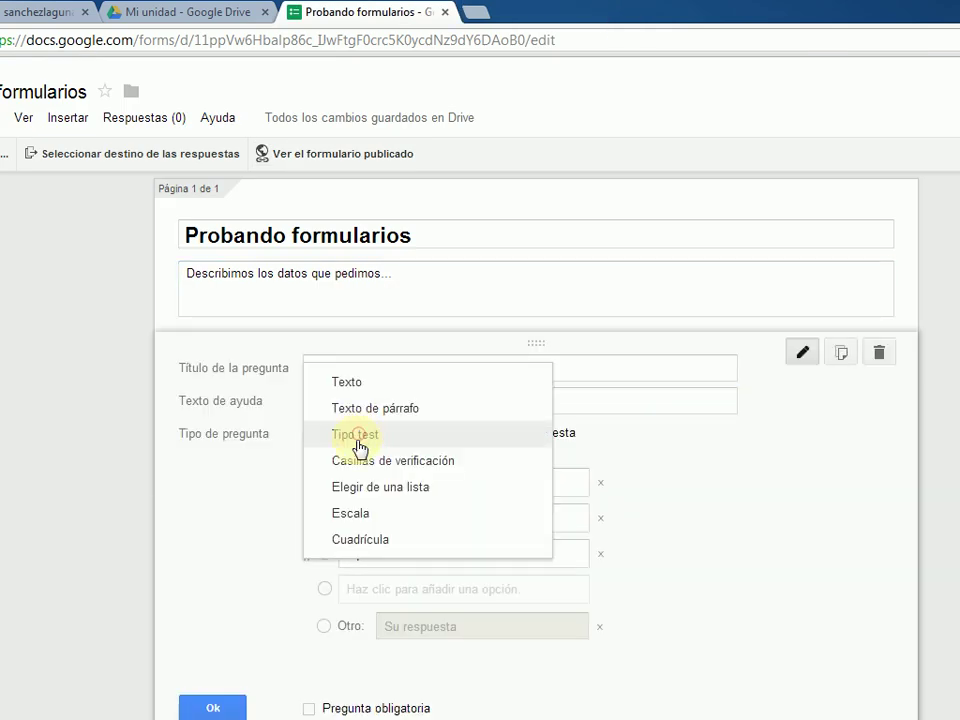
pyautogui.click(360, 462)
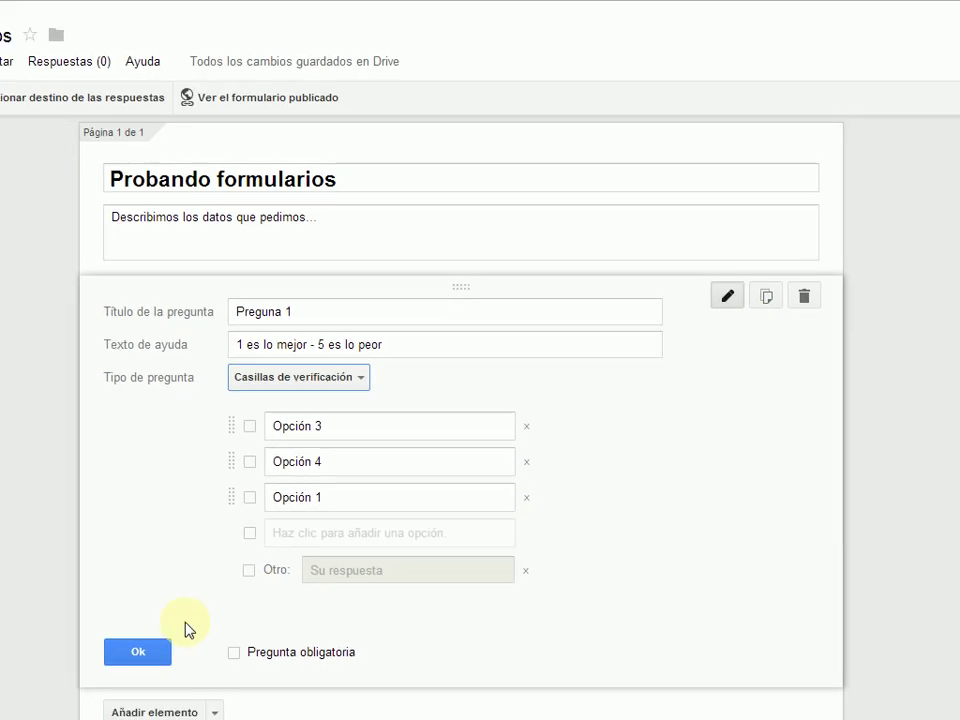
pyautogui.click(103, 708)
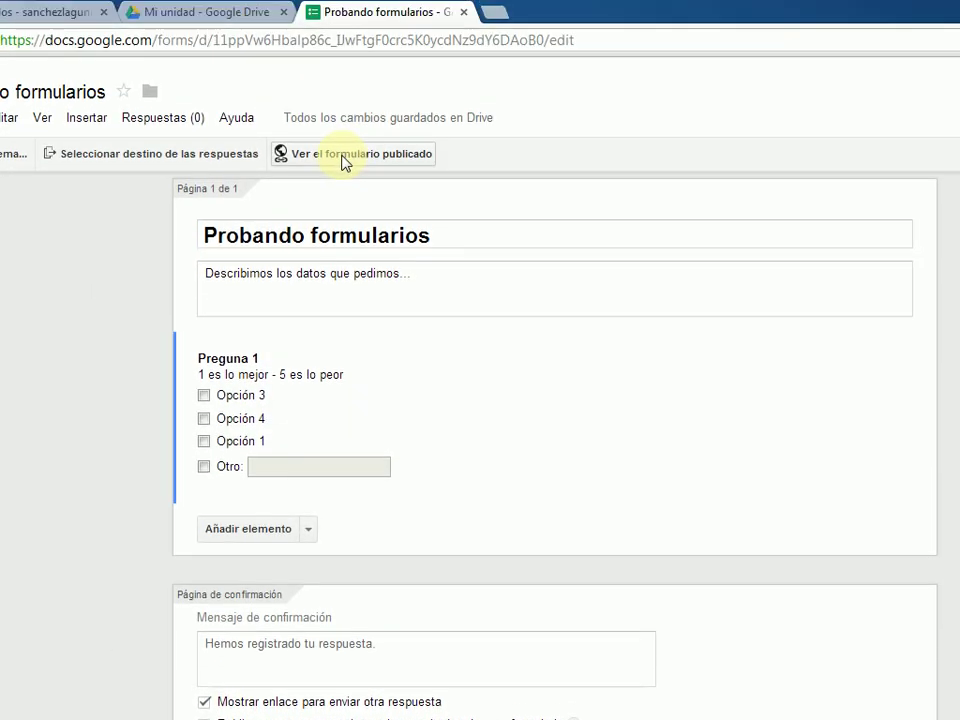
# - View the published form and try marking Opción 3, Opción 4 and Opción 1 together, and close the preview
pyautogui.click(340, 32)
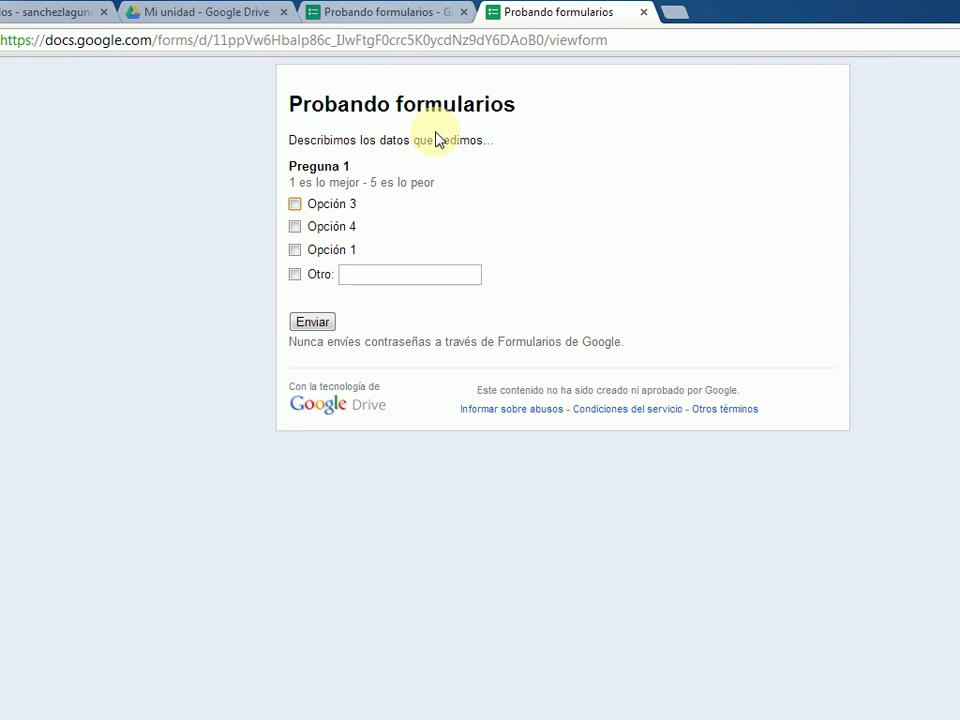
pyautogui.click(295, 205)
pyautogui.click(297, 227)
pyautogui.click(298, 250)
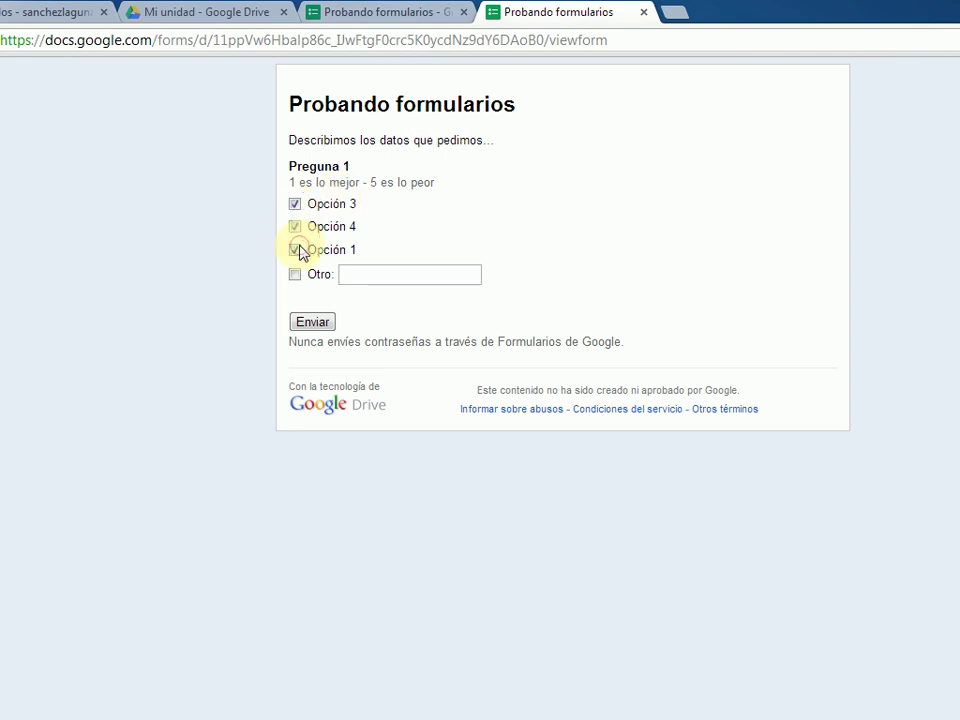
pyautogui.click(643, 12)
# - Change the first question's type to Elegir de una lista and add the options Opción 4 and Opción 5
pyautogui.click(466, 358)
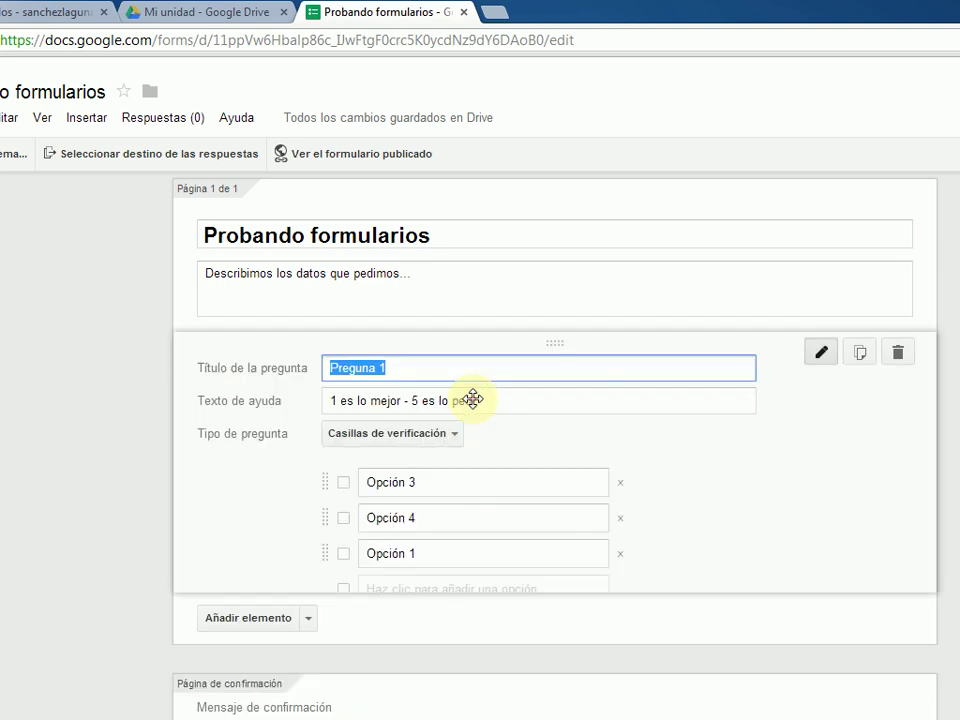
pyautogui.click(441, 435)
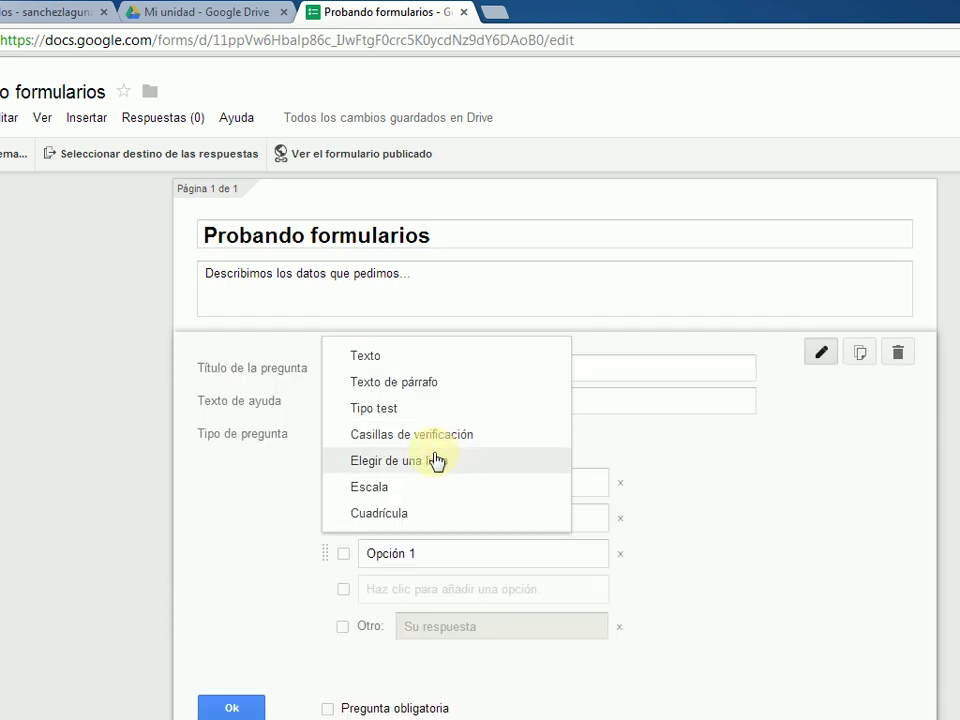
pyautogui.click(437, 461)
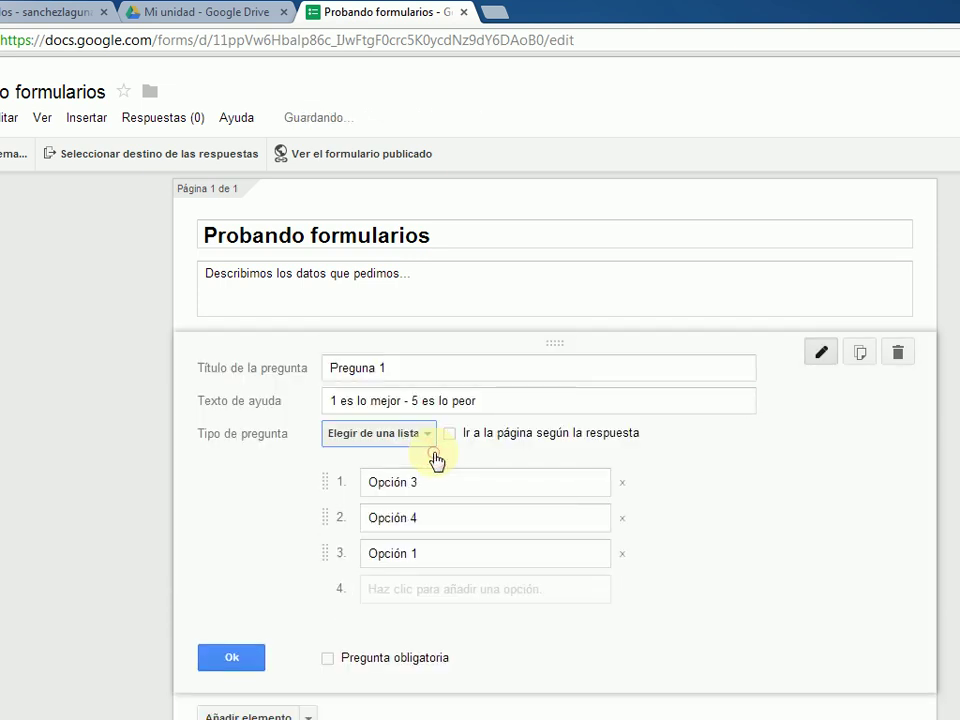
pyautogui.click(391, 522)
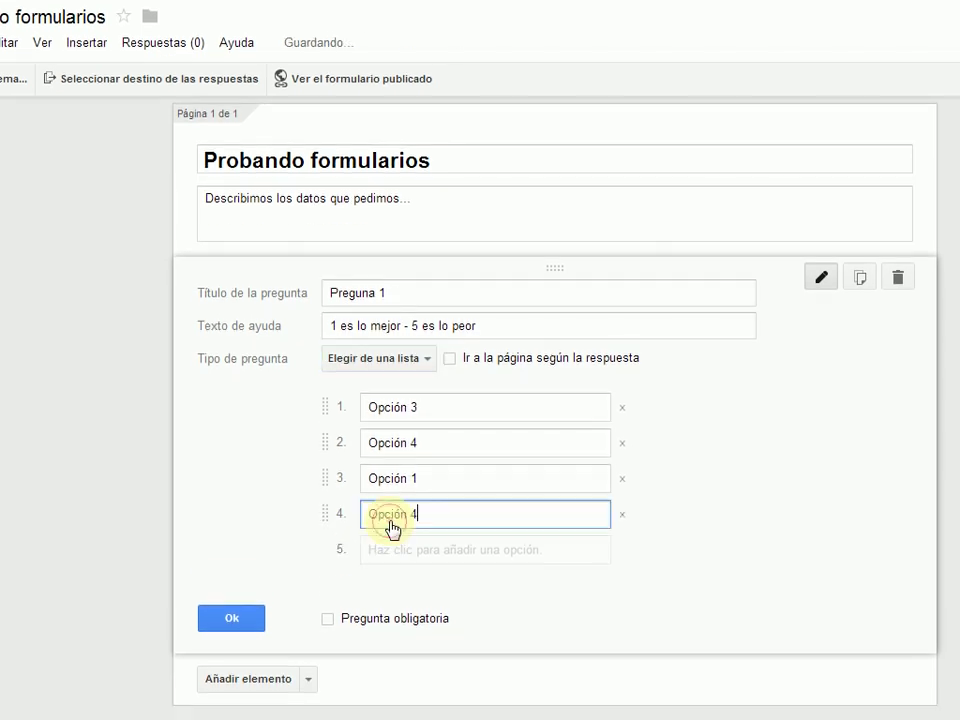
pyautogui.click(390, 549)
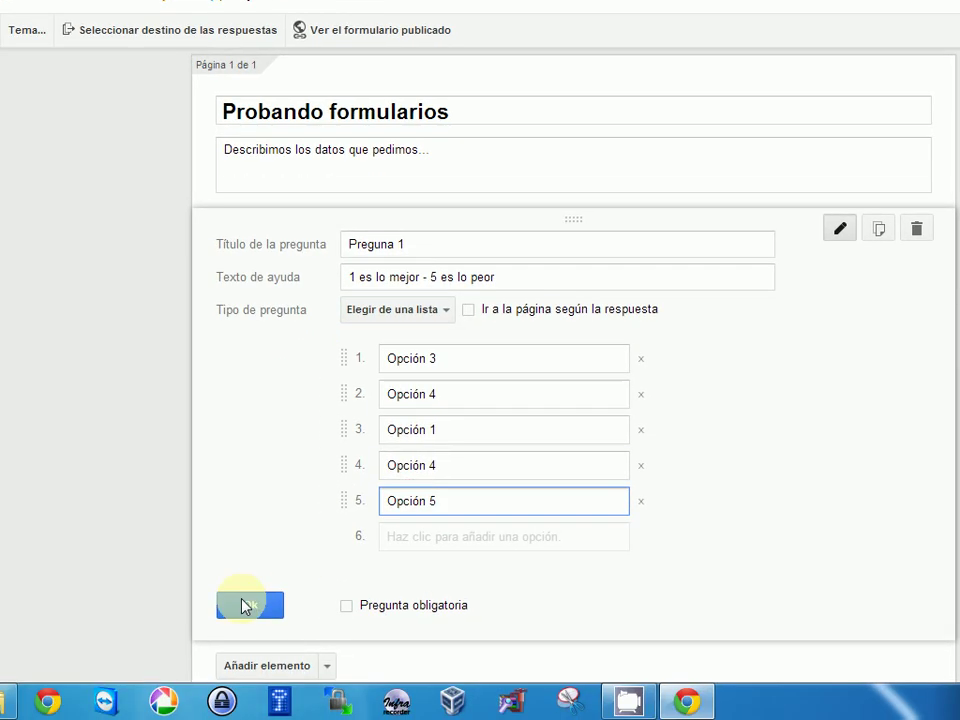
pyautogui.click(223, 654)
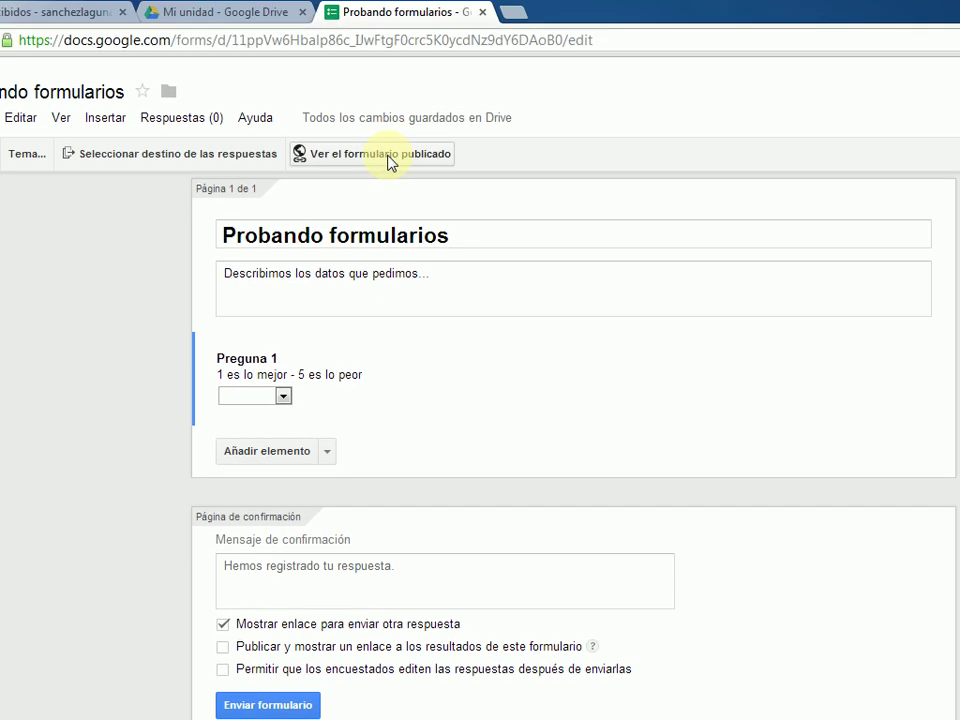
# - View the published form and try choosing Opción 4, Opción 1 and the second Opción 4 from the answer list
pyautogui.click(391, 163)
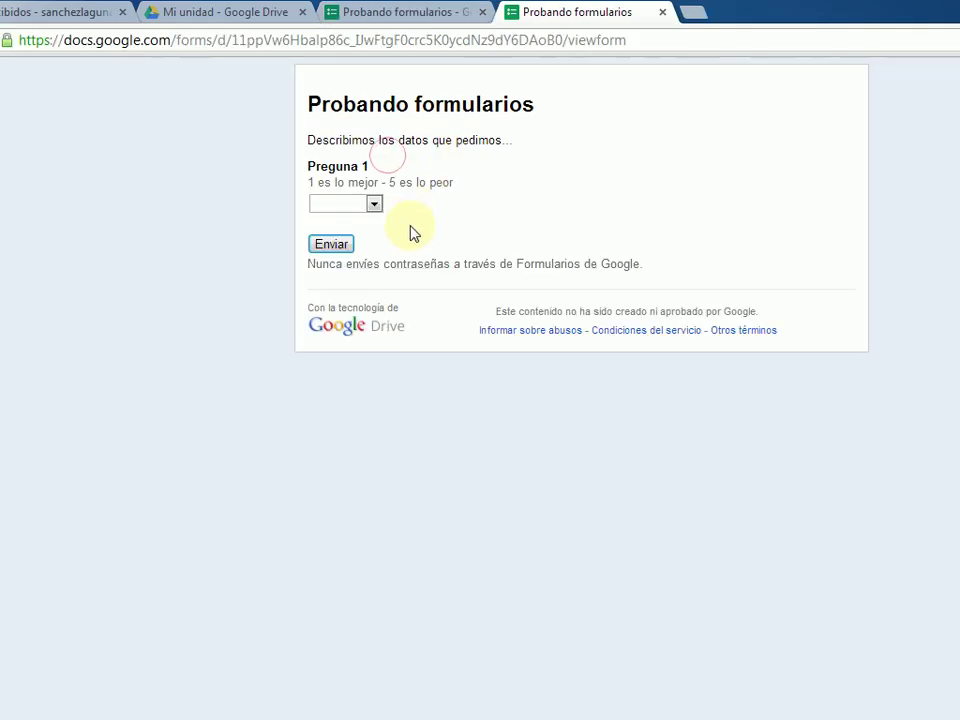
pyautogui.click(371, 206)
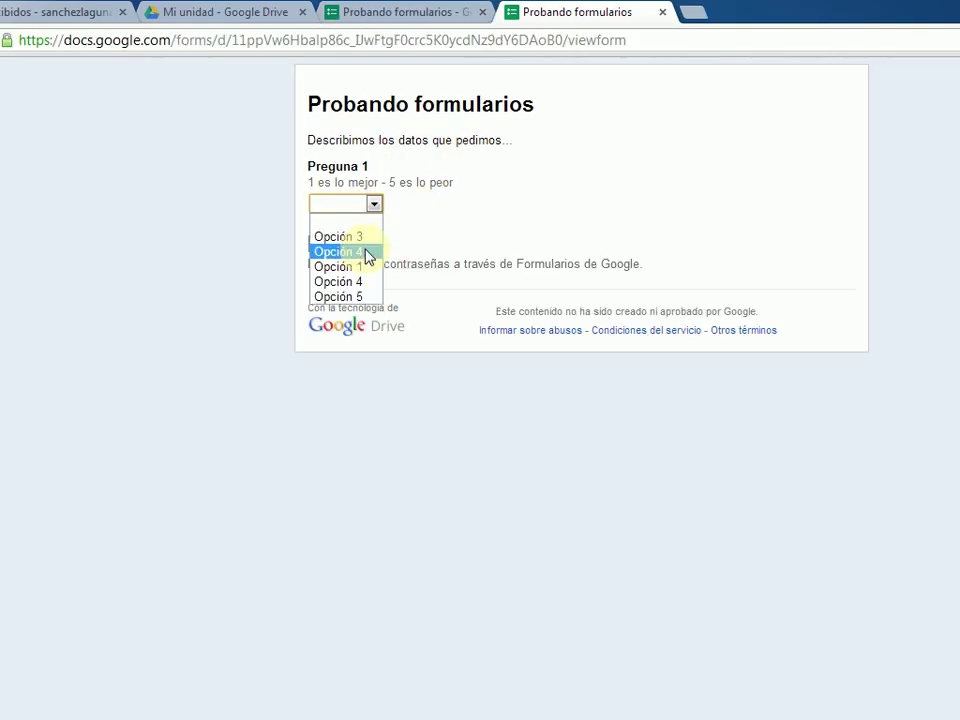
pyautogui.click(366, 252)
pyautogui.click(377, 206)
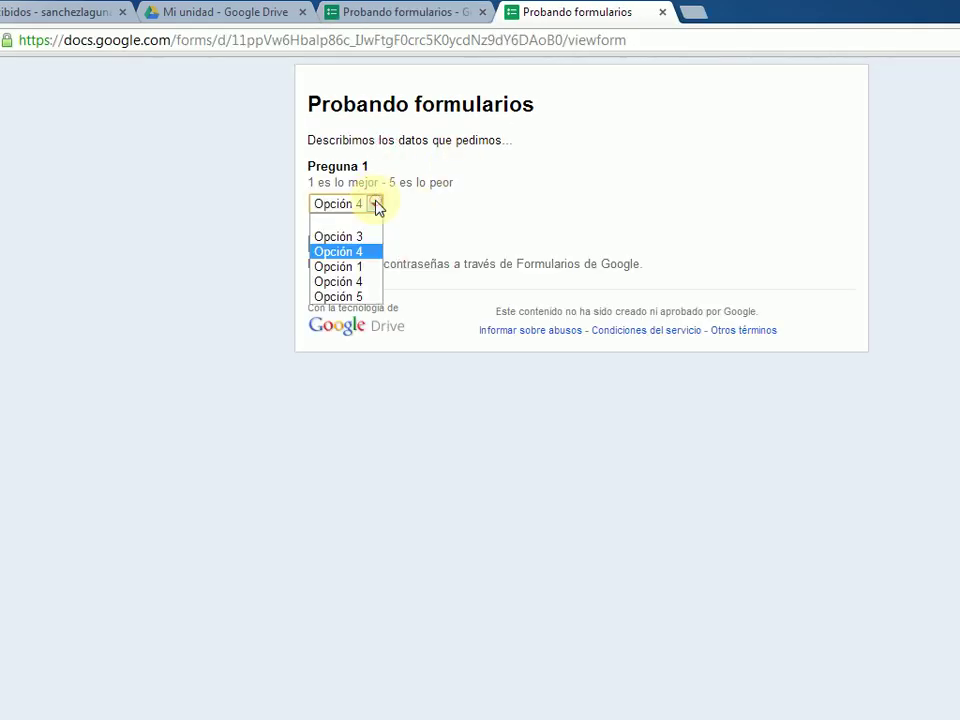
pyautogui.click(360, 268)
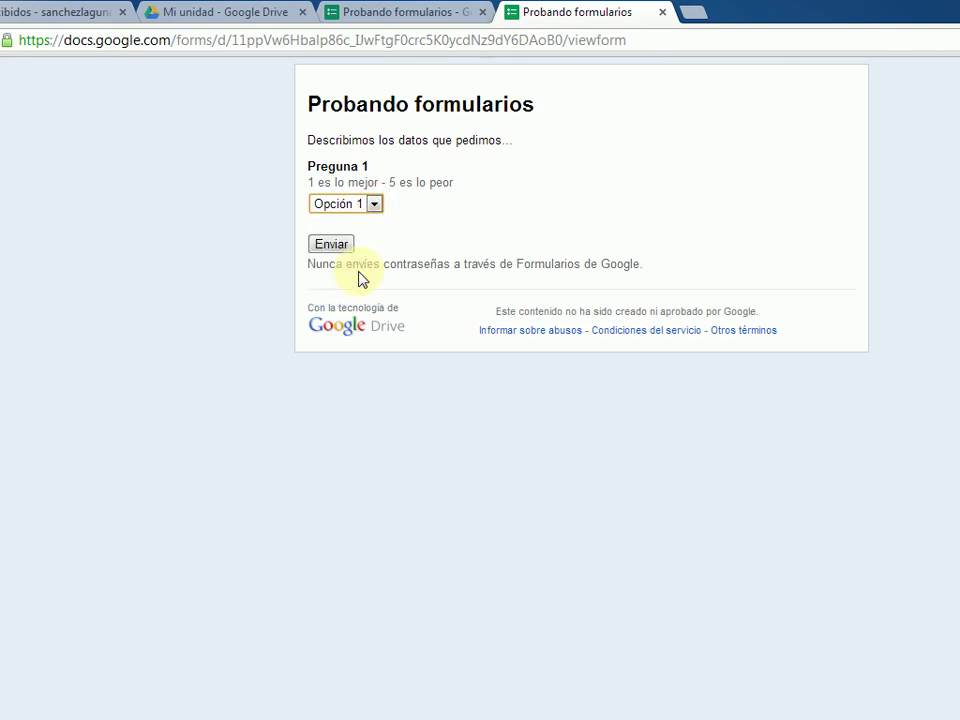
pyautogui.click(375, 205)
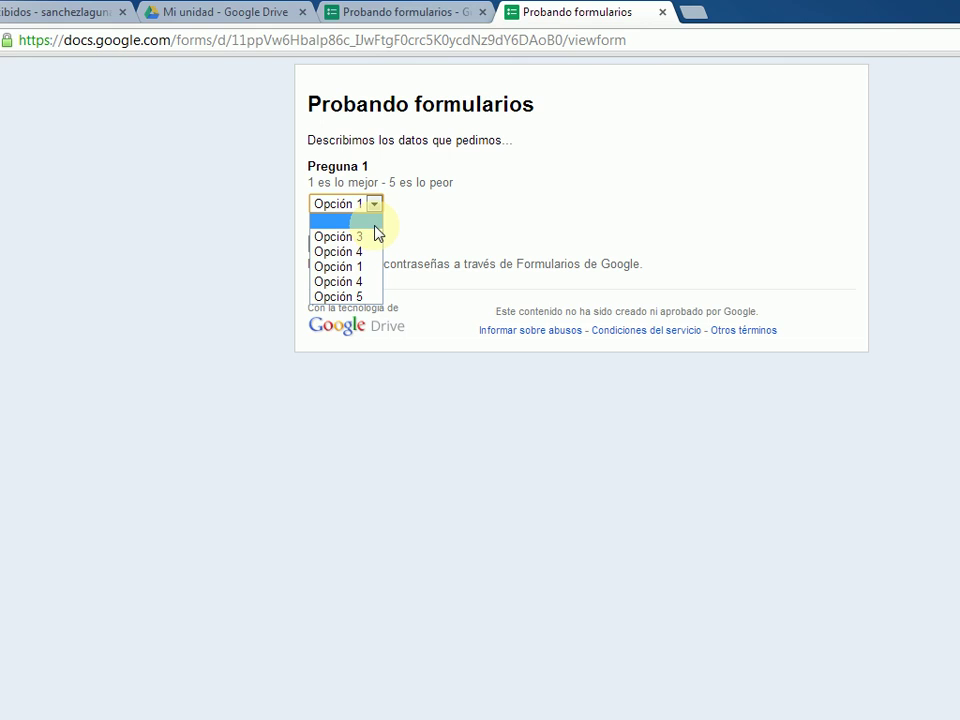
pyautogui.click(360, 284)
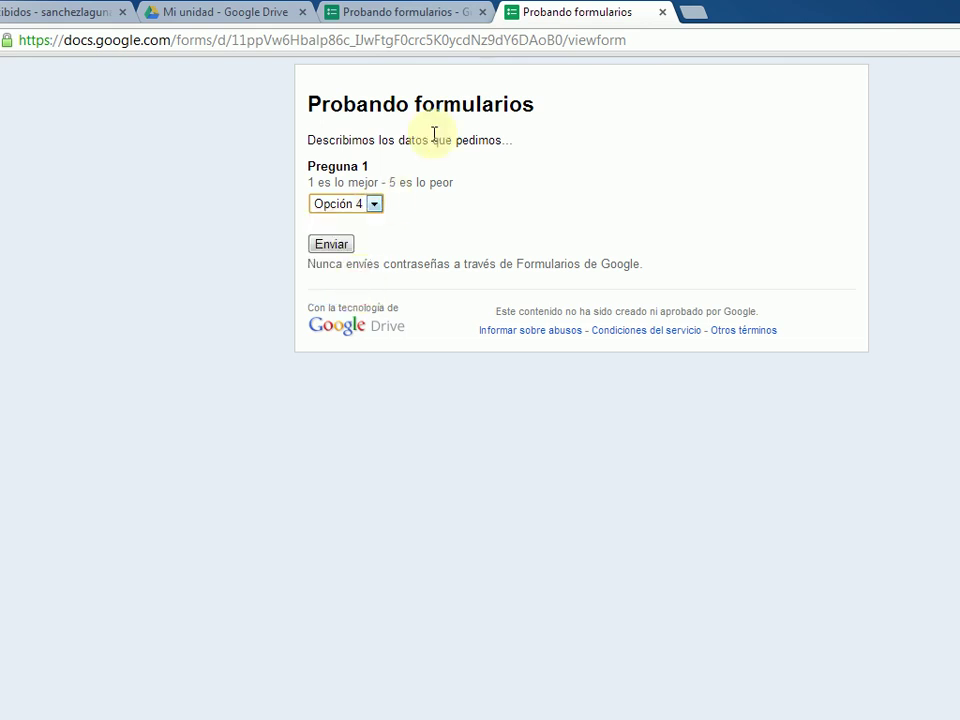
pyautogui.click(662, 12)
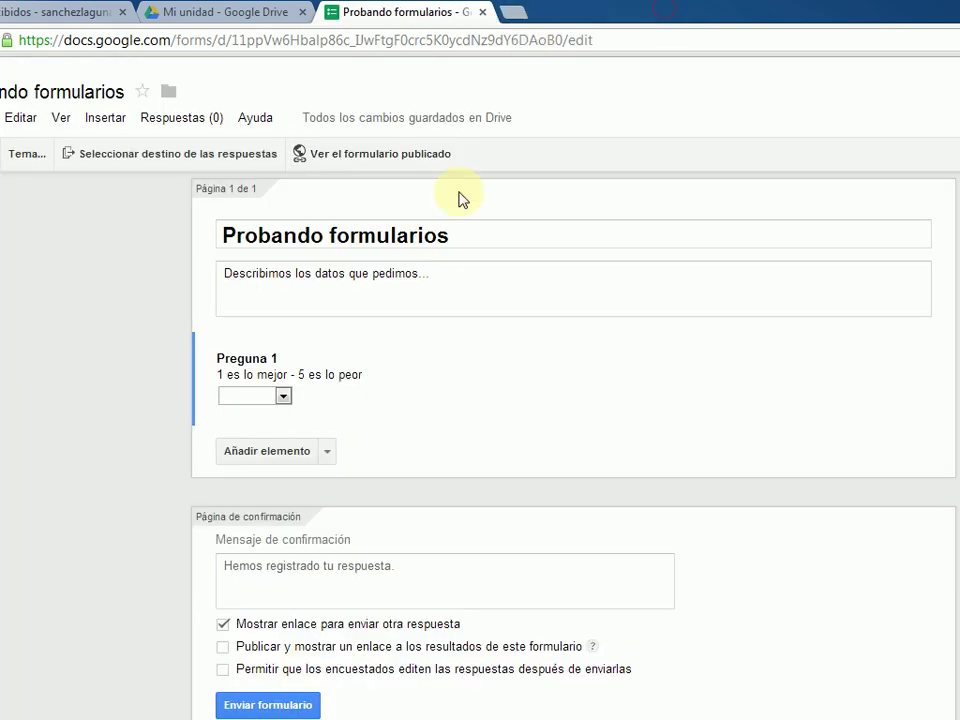
# - Reopen the first question and compare the types Elegir de una lista, Tipo test and Casillas de verificación
pyautogui.click(347, 390)
pyautogui.click(440, 436)
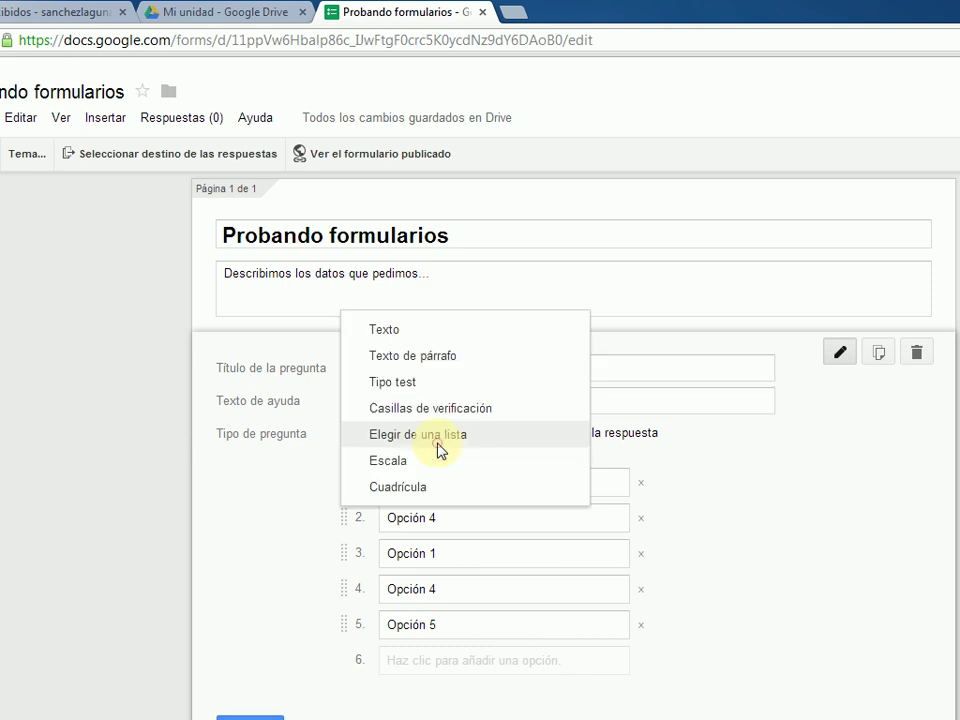
pyautogui.click(437, 447)
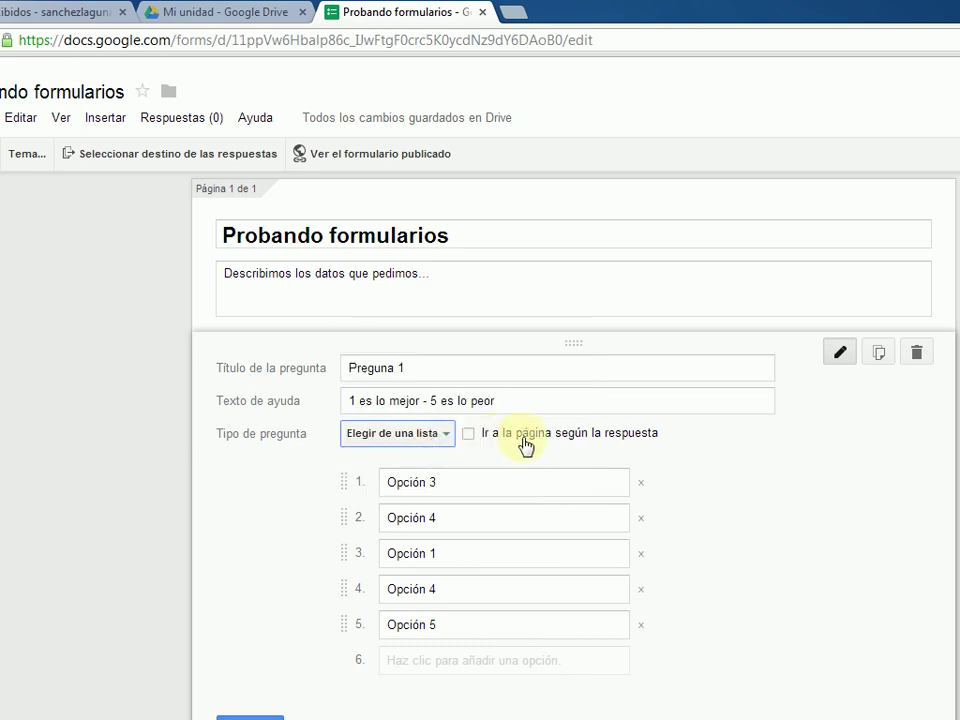
pyautogui.click(444, 436)
pyautogui.click(421, 383)
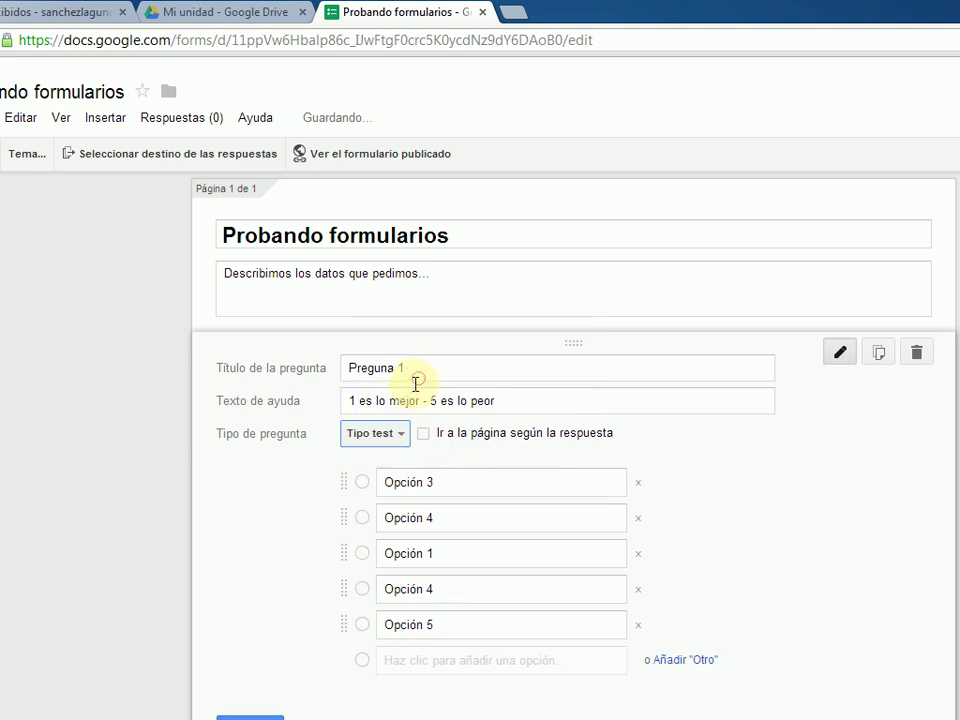
pyautogui.click(385, 436)
pyautogui.click(370, 465)
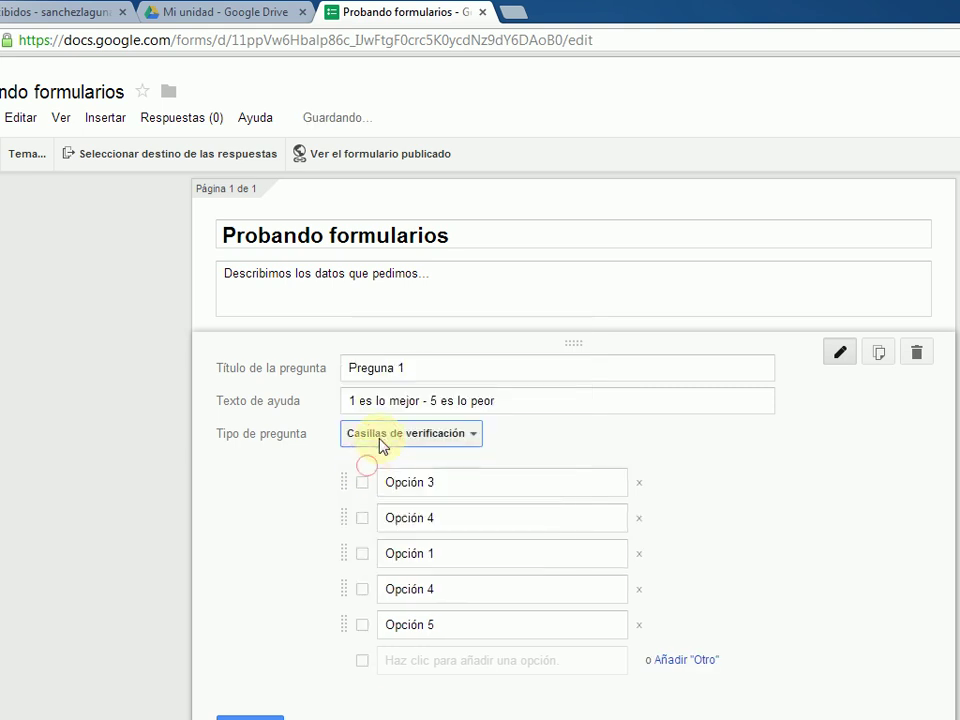
# - Set the first question's type to Escala
pyautogui.click(383, 438)
pyautogui.click(388, 490)
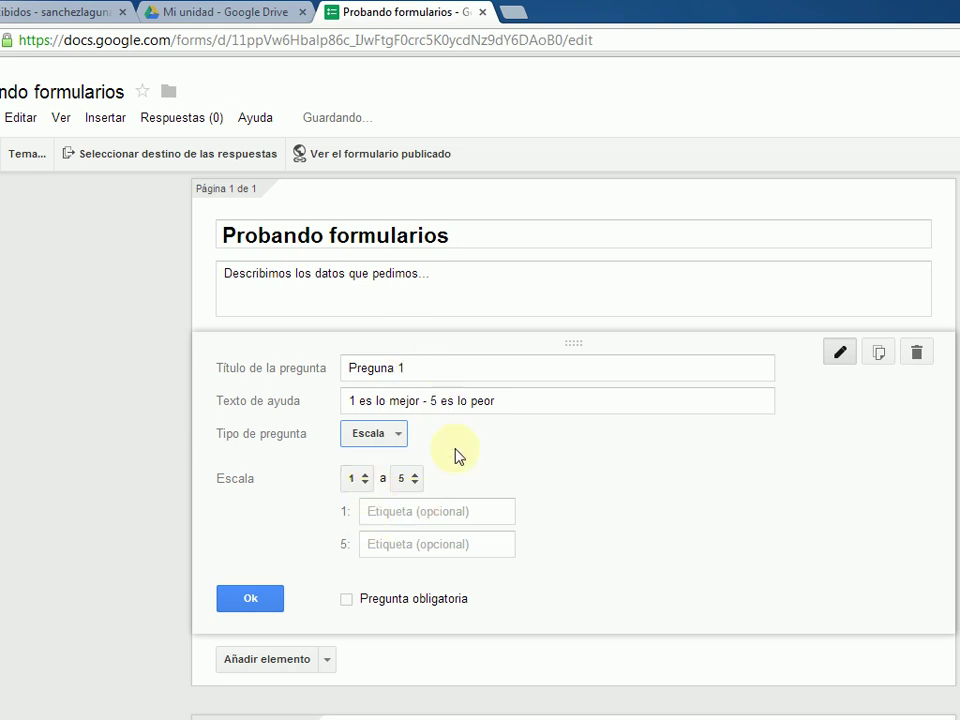
# - Label the scale's ends "mejor" for 1 and "peor" for 5, and finish editing the first question
pyautogui.click(387, 524)
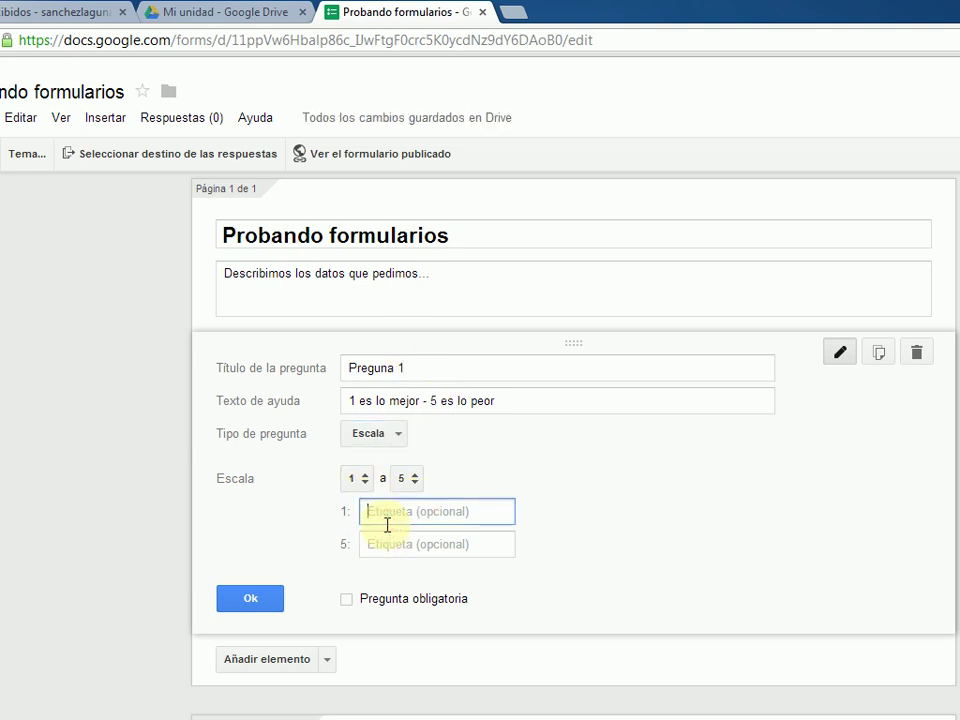
pyautogui.write('mejor')
pyautogui.press('Tab')
pyautogui.write('pe')
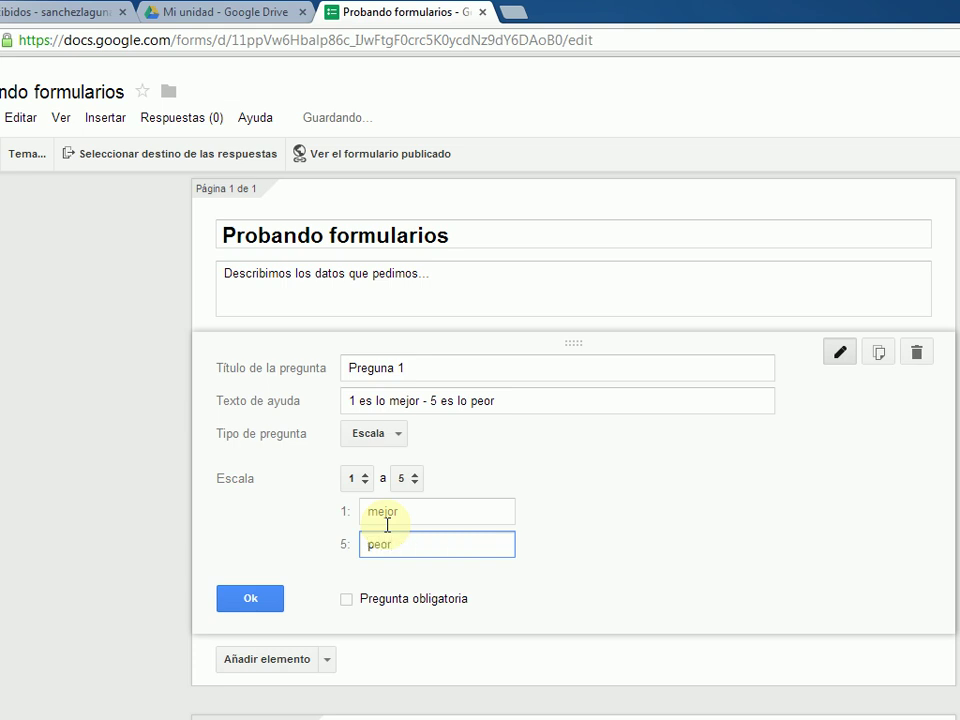
pyautogui.write('or')
pyautogui.click(255, 600)
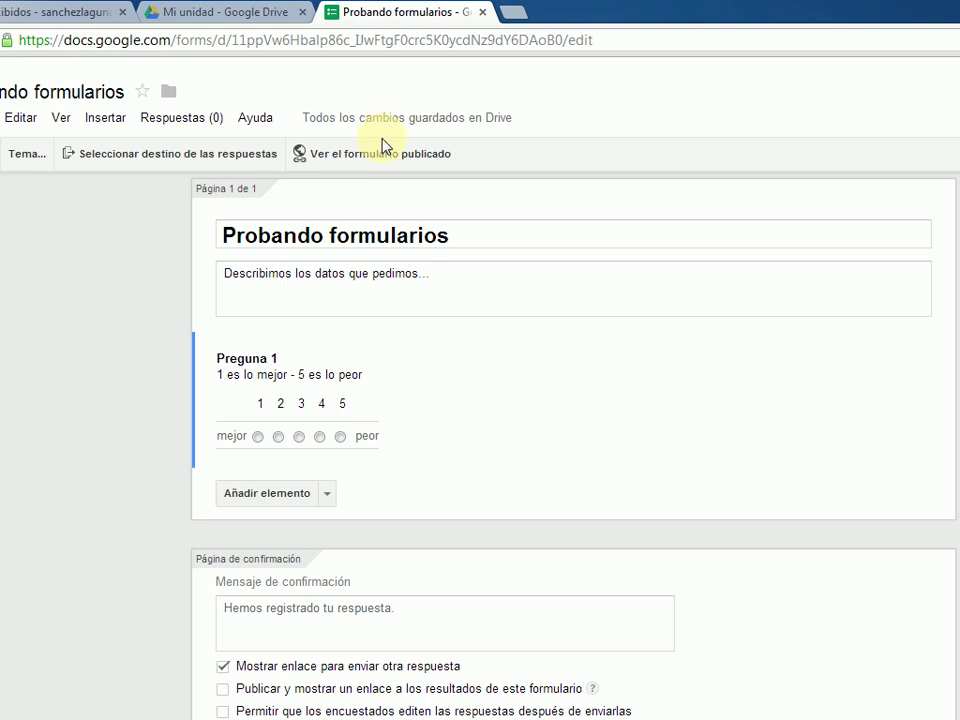
# - View the published form and try choosing 4 and 1 on the scale, returning to the form editor
pyautogui.click(378, 152)
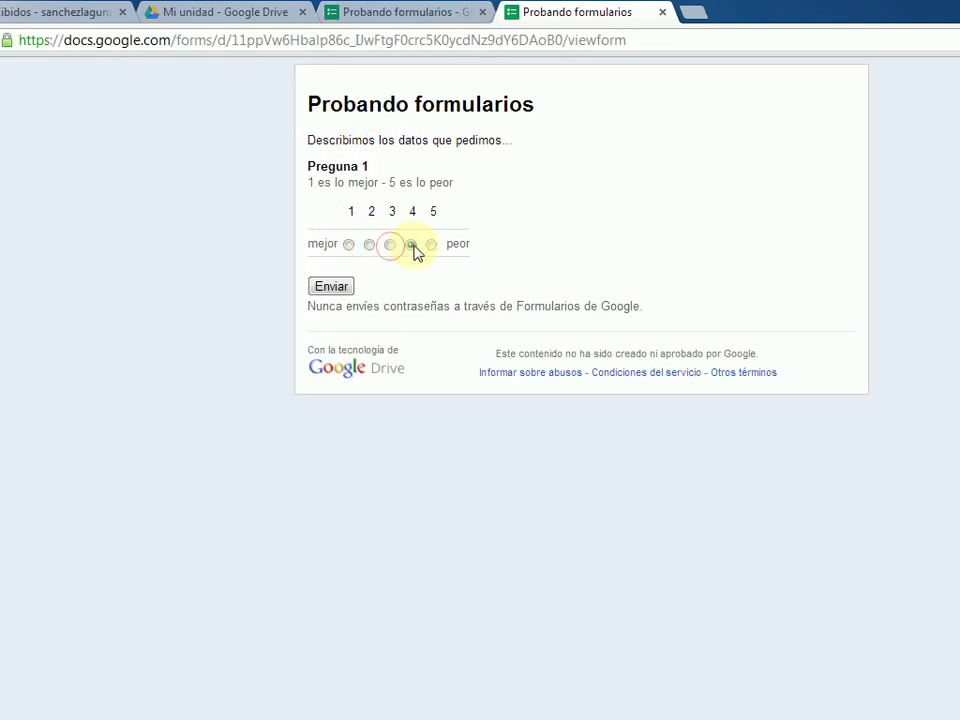
pyautogui.click(410, 245)
pyautogui.click(348, 245)
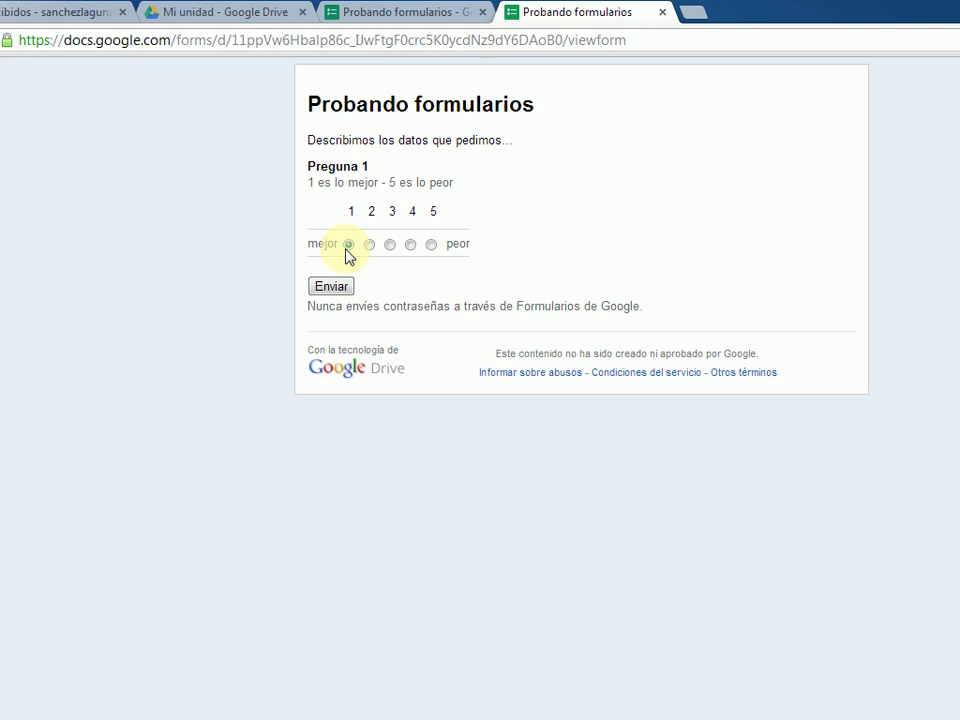
pyautogui.click(662, 12)
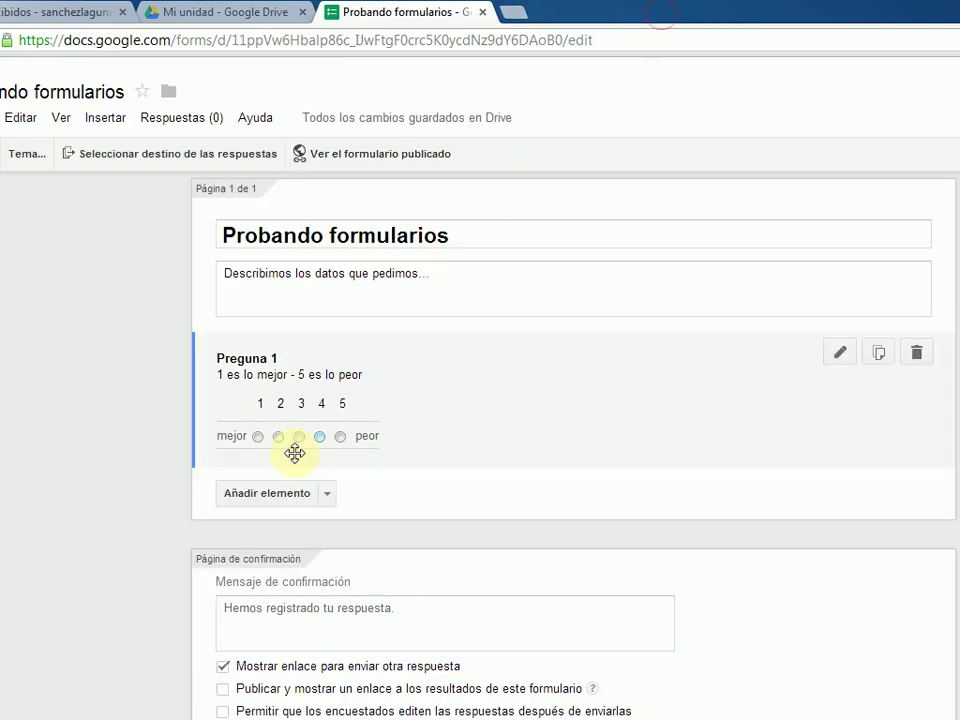
# - Change the first question's type to Cuadrícula and label its rows "Comodidad", "Atención all cliente" and "Wifi"
pyautogui.click(414, 439)
pyautogui.click(375, 432)
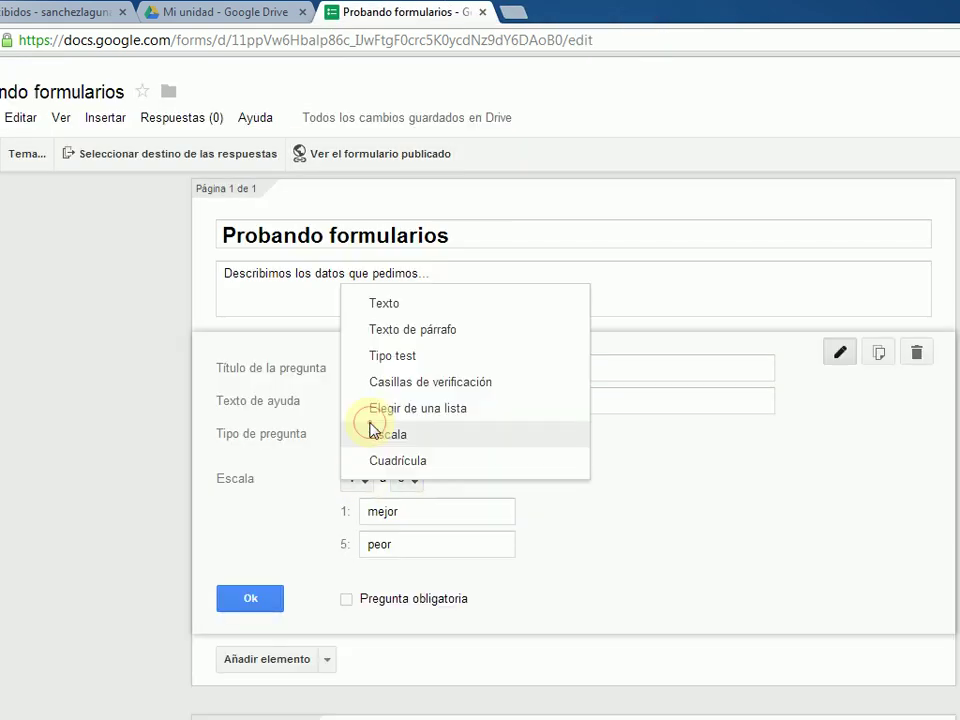
pyautogui.click(405, 471)
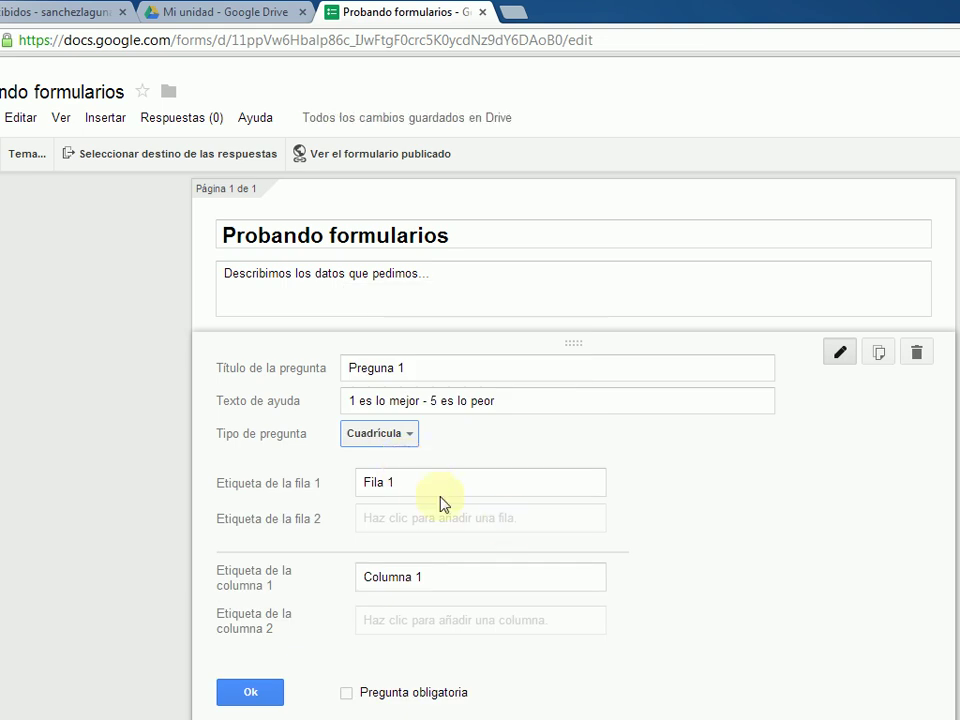
pyautogui.click(424, 484)
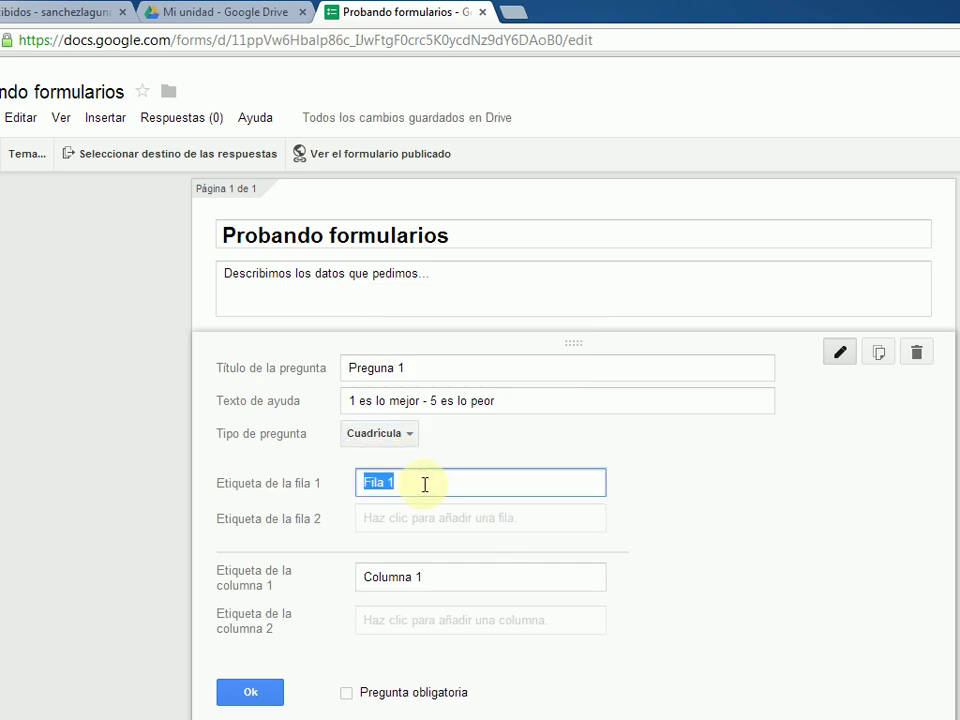
pyautogui.write('Comodidad')
pyautogui.press('Tab')
pyautogui.write('Atenci')
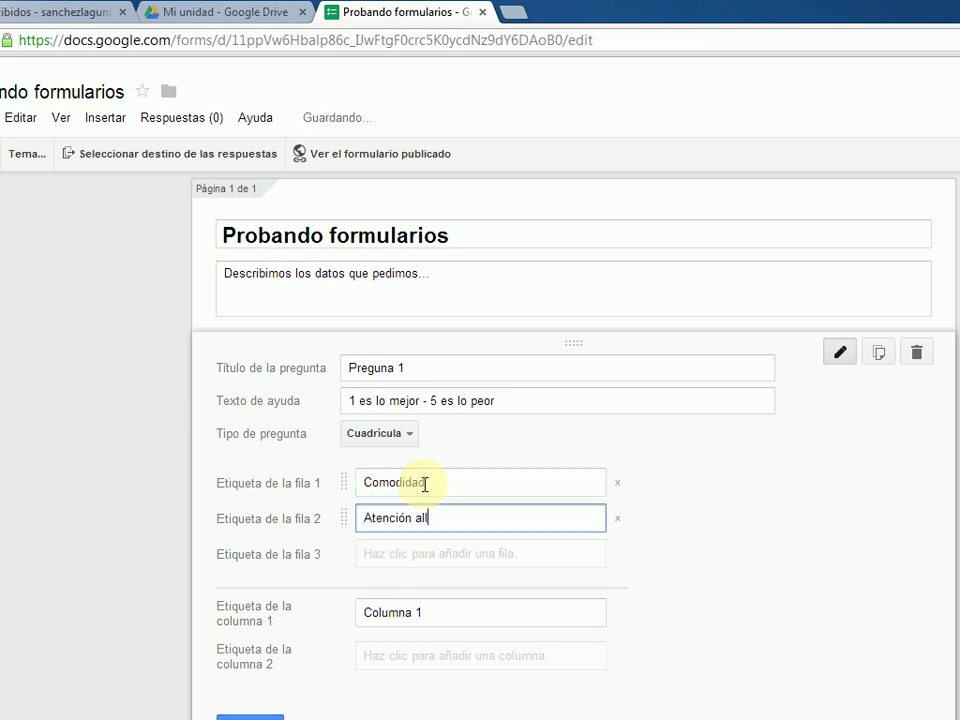
pyautogui.write('ón all cliente')
pyautogui.press('Tab')
pyautogui.write('W')
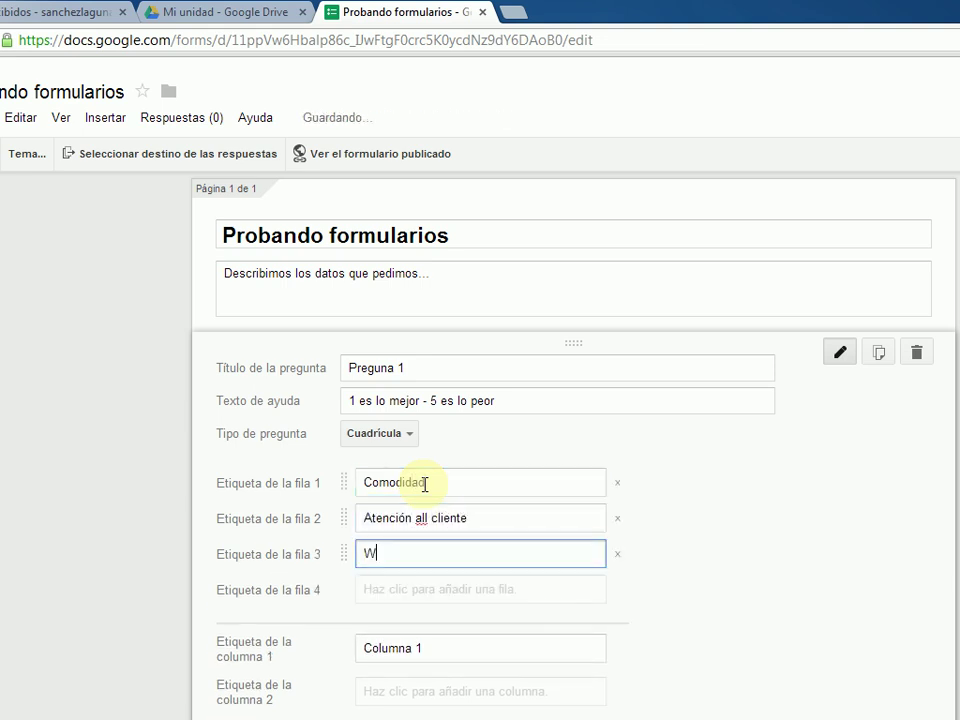
pyautogui.scroll(-3, 410, 565)
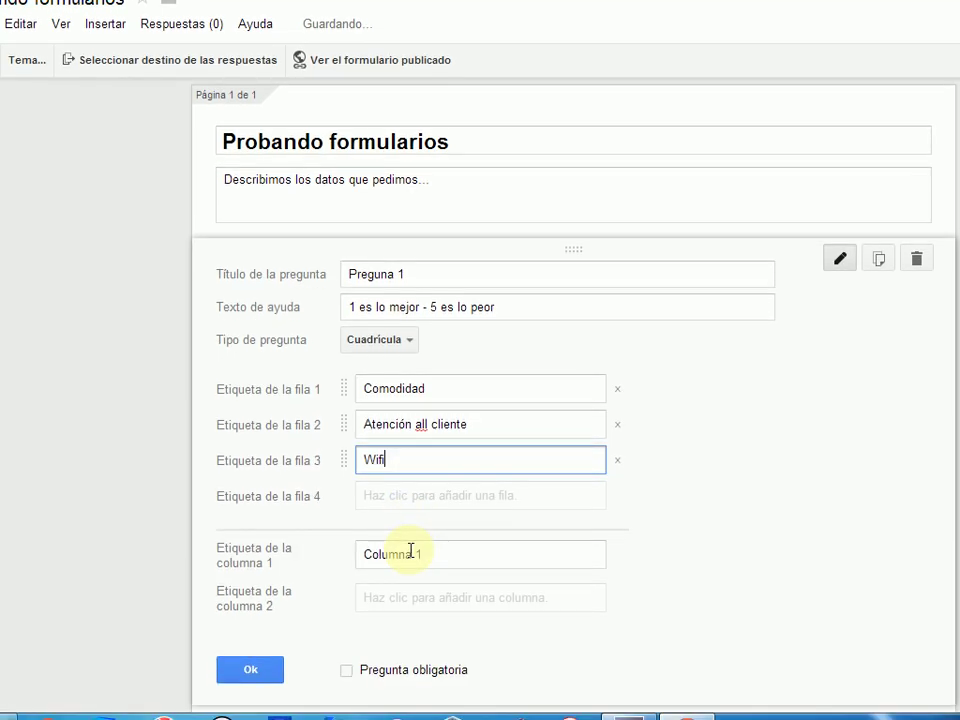
# - Label the grid's columns "Bien", "Regular" and "Malo", and finish editing the question
pyautogui.click(410, 533)
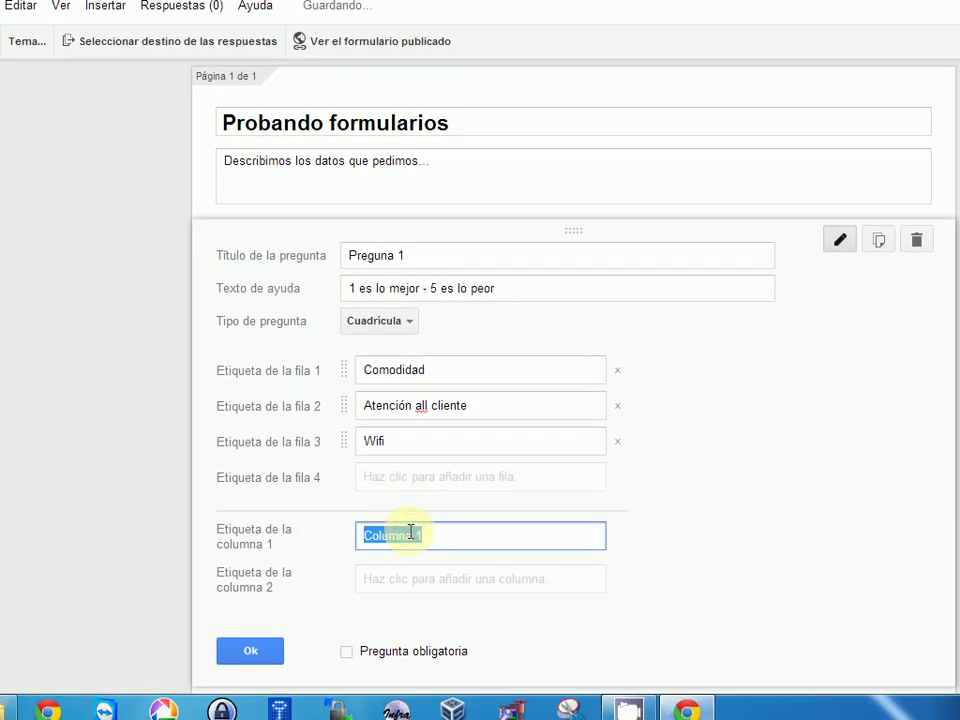
pyautogui.write('Bien')
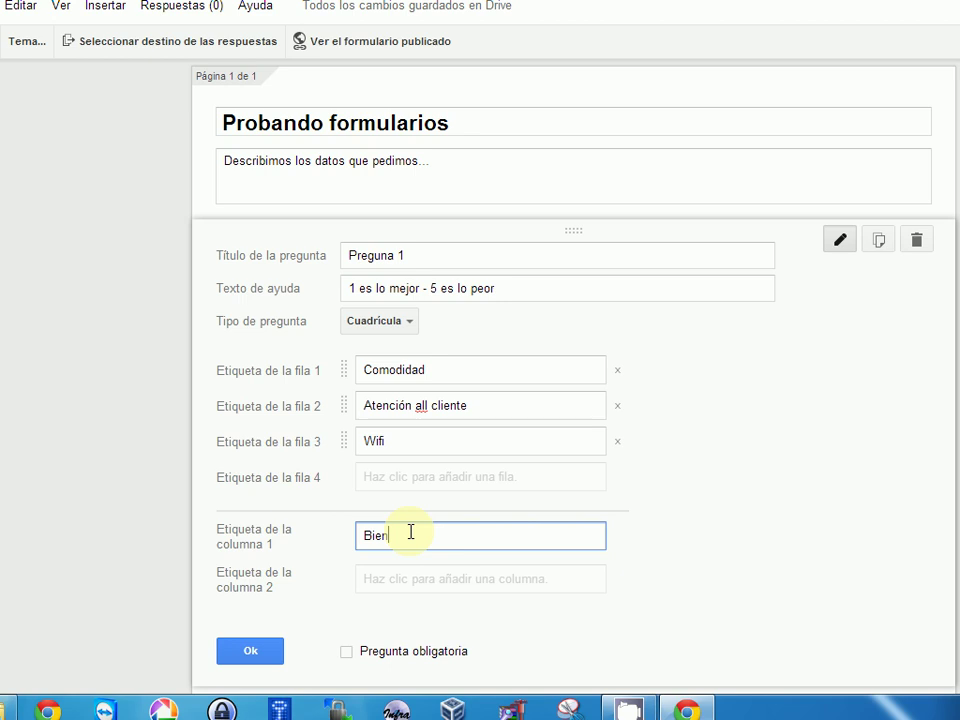
pyautogui.press('Tab')
pyautogui.write('R')
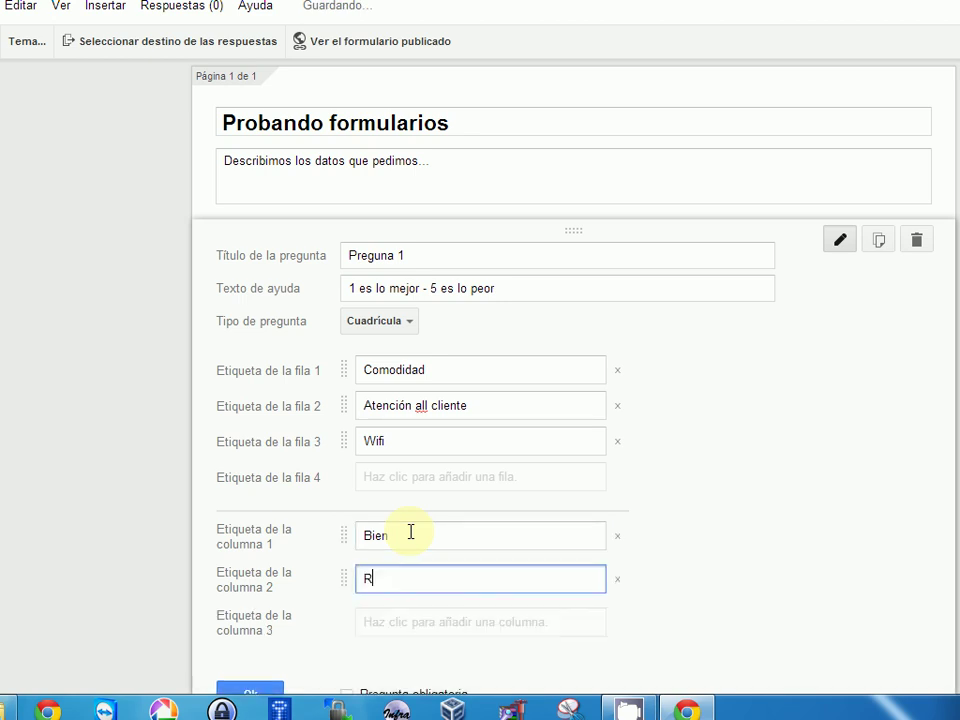
pyautogui.press('Tab')
pyautogui.write('Mal')
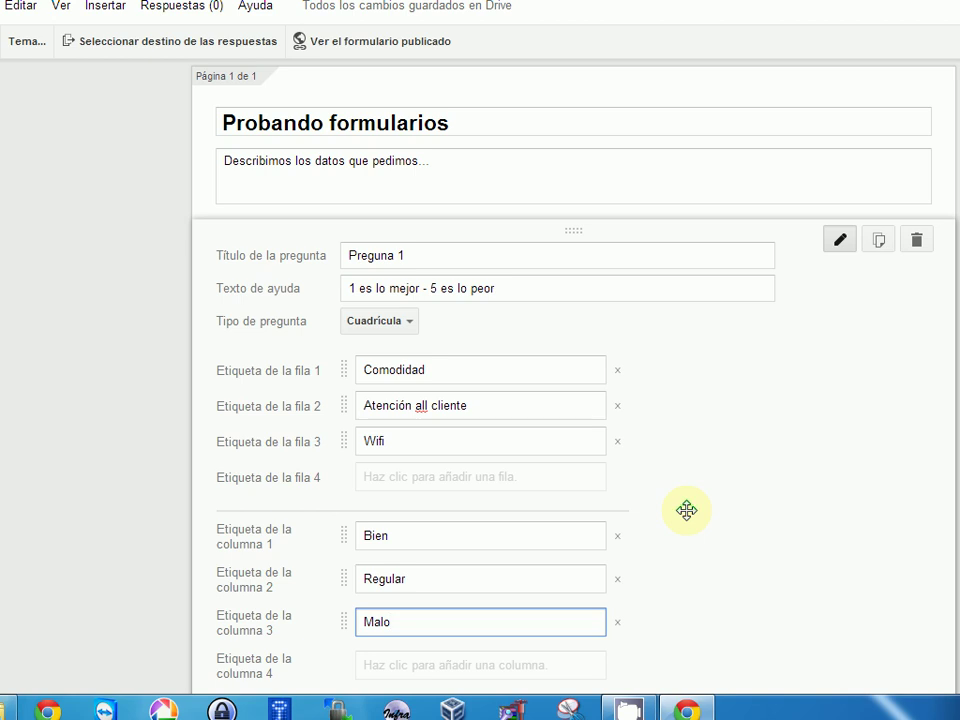
pyautogui.scroll(-2, 686, 510)
pyautogui.click(250, 639)
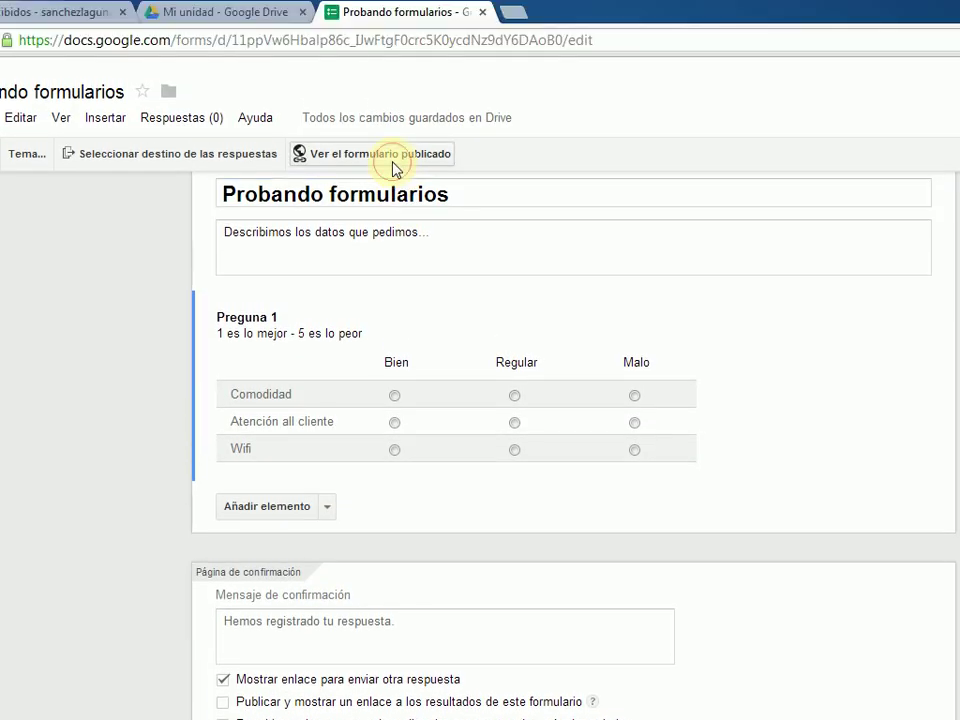
# - View the published form and try rating Comodidad as Bien, Atención all cliente as Regular and Wifi as Bien
pyautogui.click(372, 31)
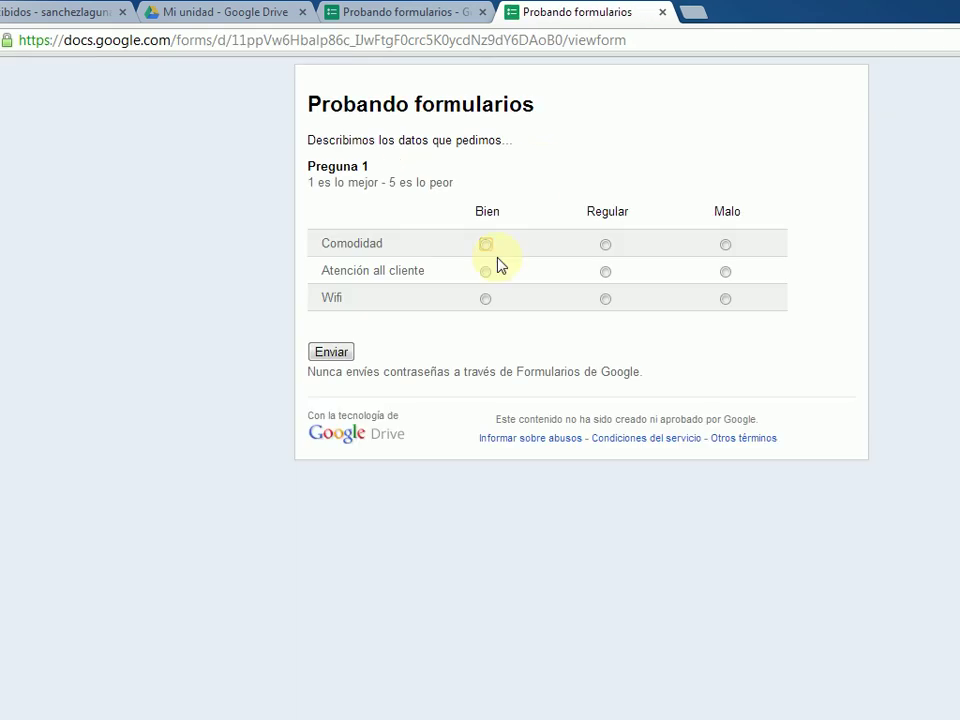
pyautogui.click(486, 246)
pyautogui.click(606, 272)
pyautogui.click(487, 299)
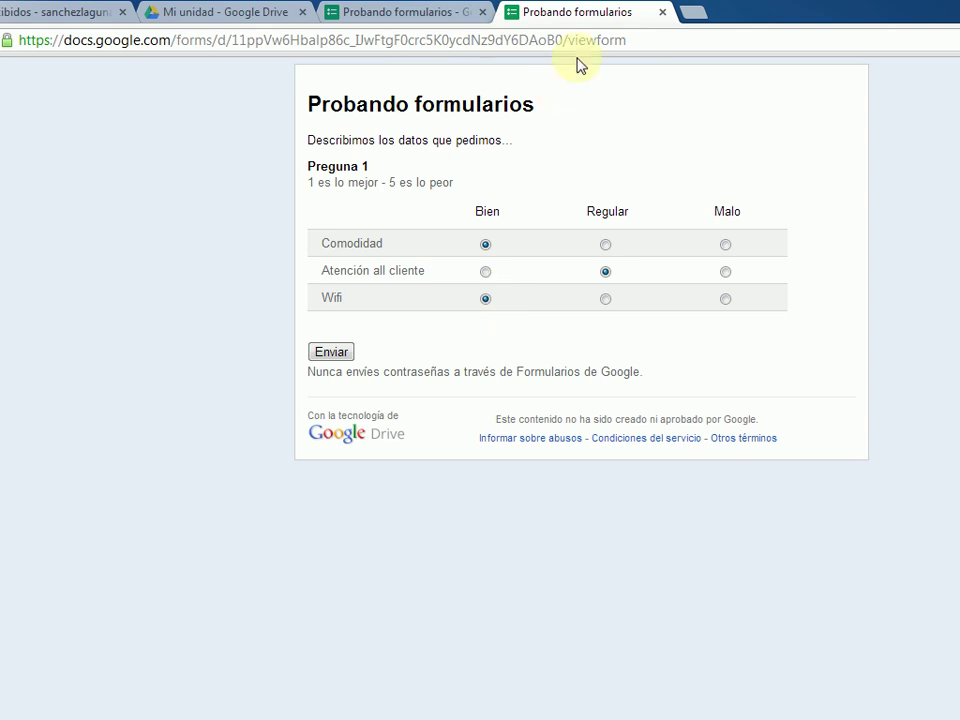
pyautogui.click(660, 16)
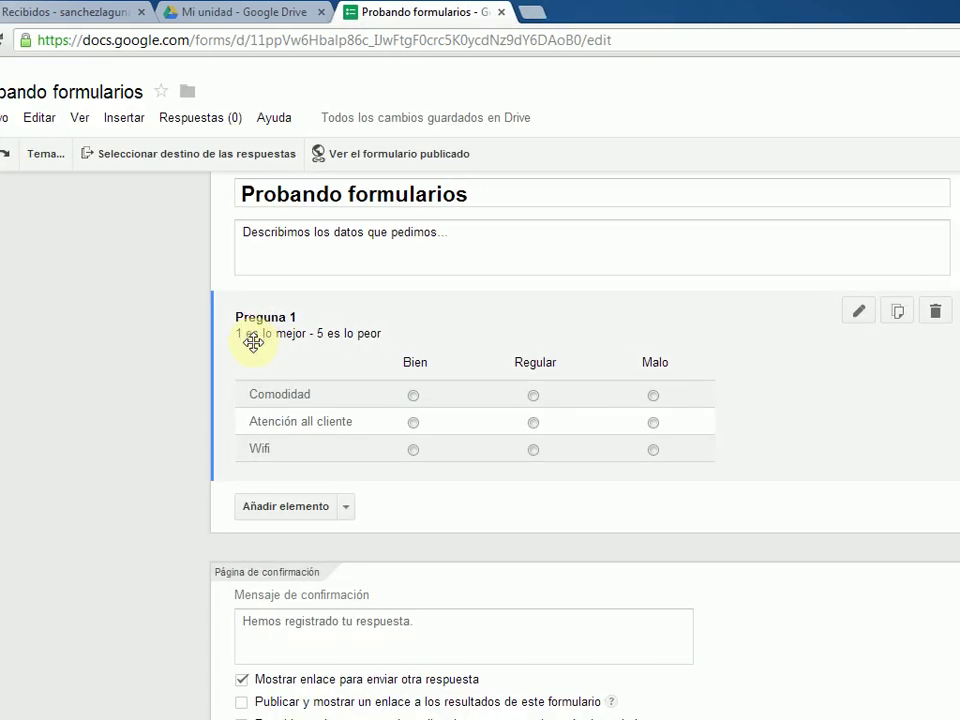
# - Change the first question's type to Tipo test and enter the options "Android" and "iPhone"
pyautogui.click(367, 394)
pyautogui.click(424, 394)
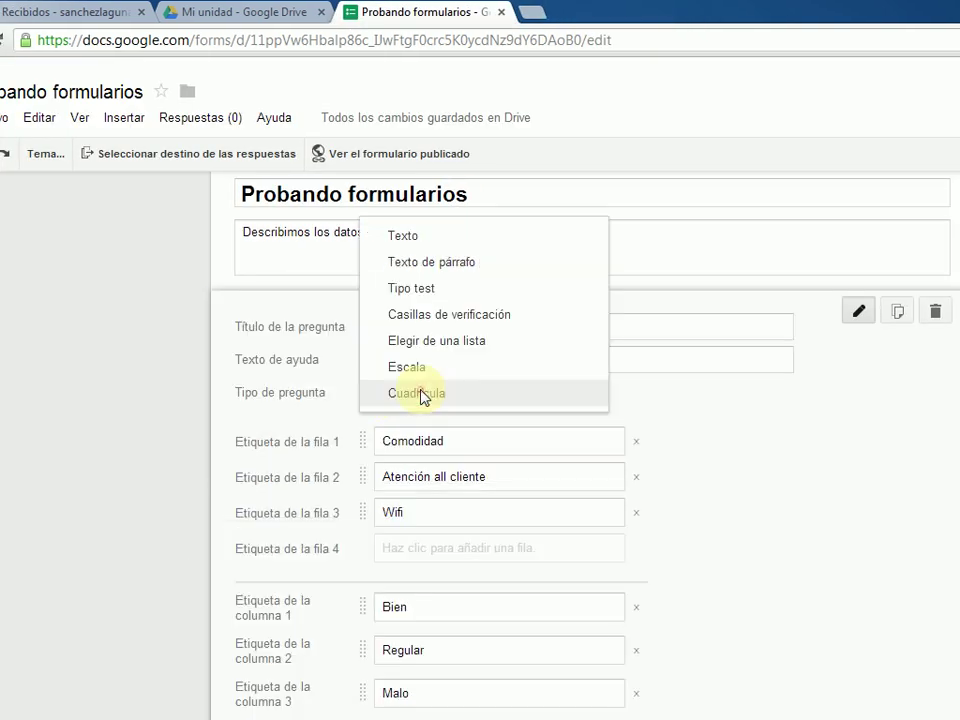
pyautogui.click(424, 292)
pyautogui.click(469, 443)
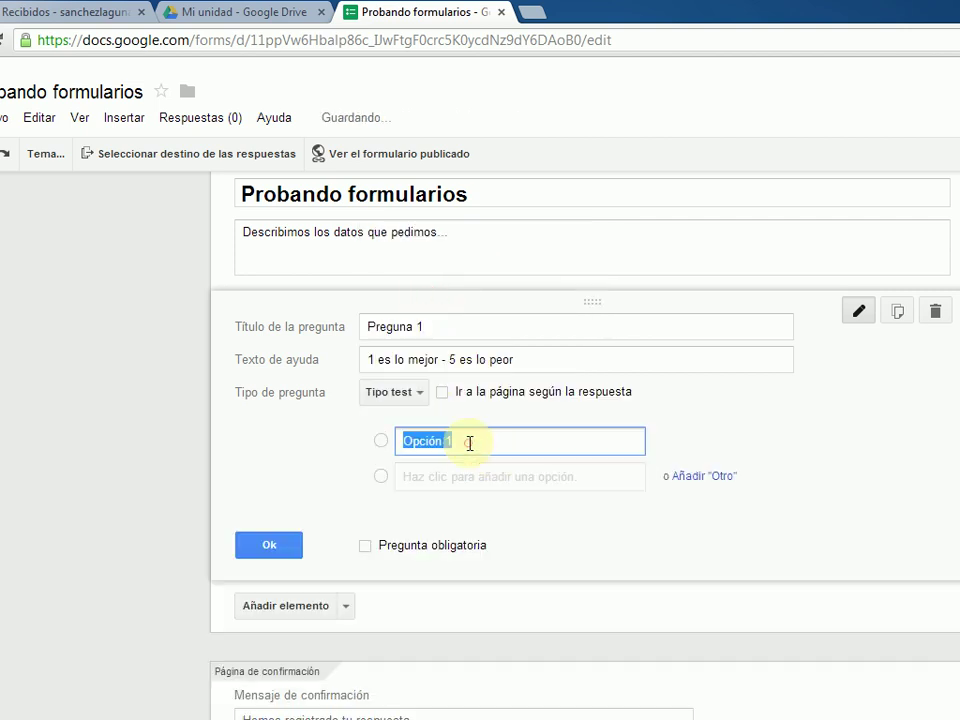
pyautogui.write('Android')
pyautogui.press('Return')
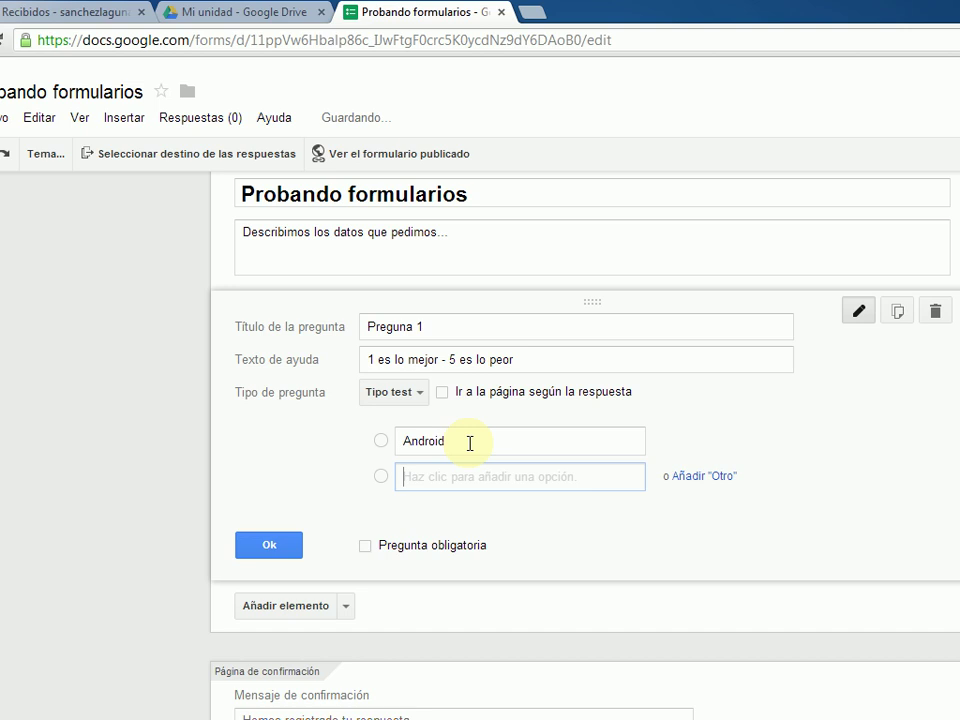
pyautogui.write('iPhone')
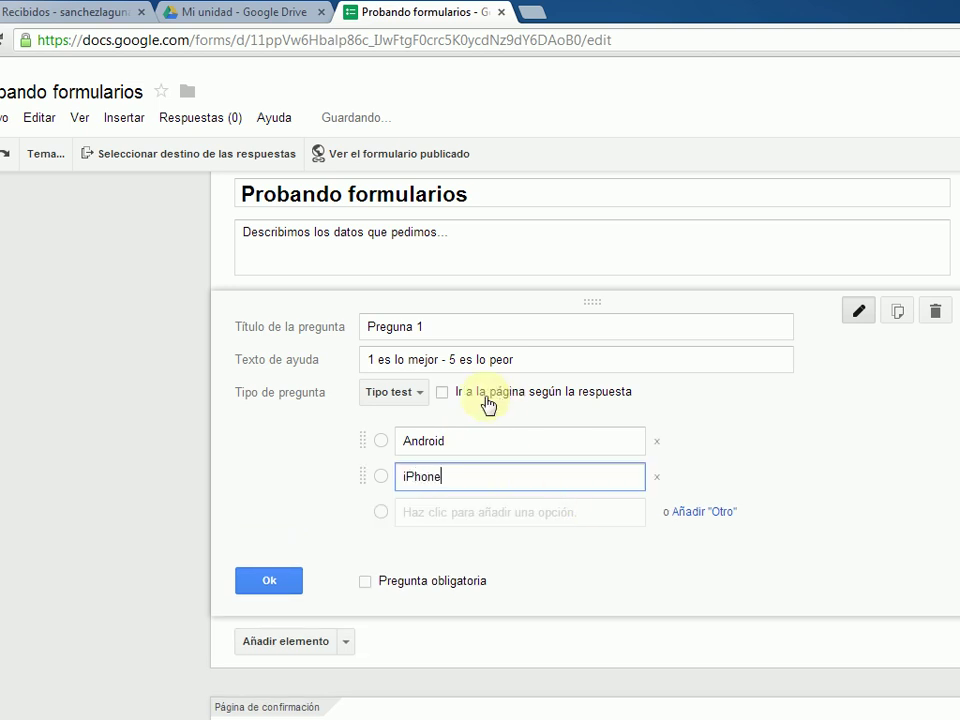
# - Make the first question go to a page according to the answer, mark it as obligatory and finish editing it
pyautogui.click(442, 392)
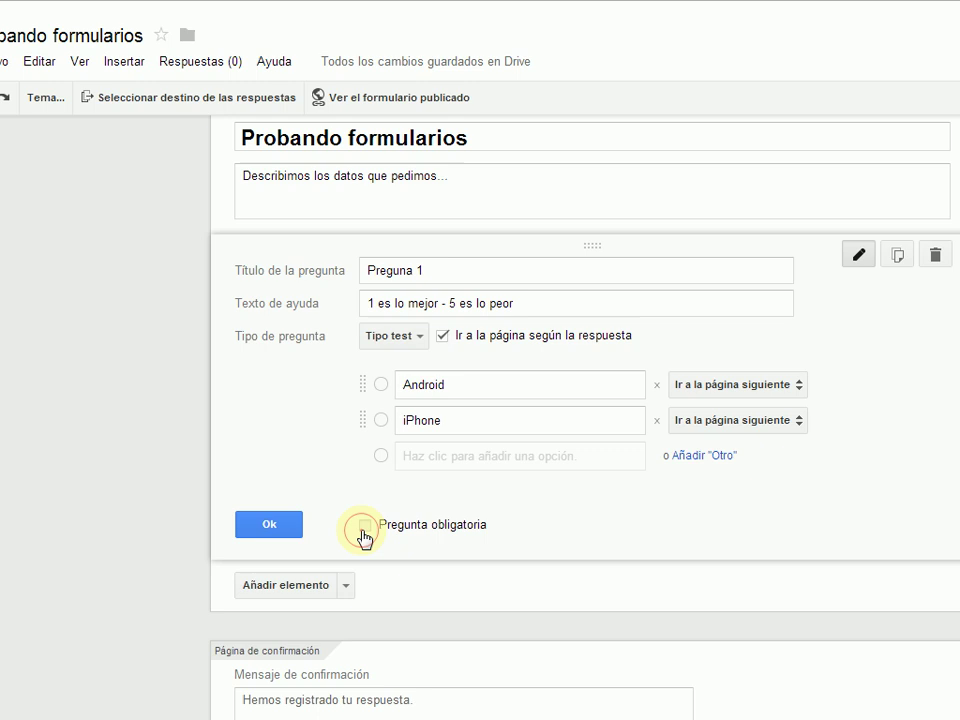
pyautogui.click(365, 581)
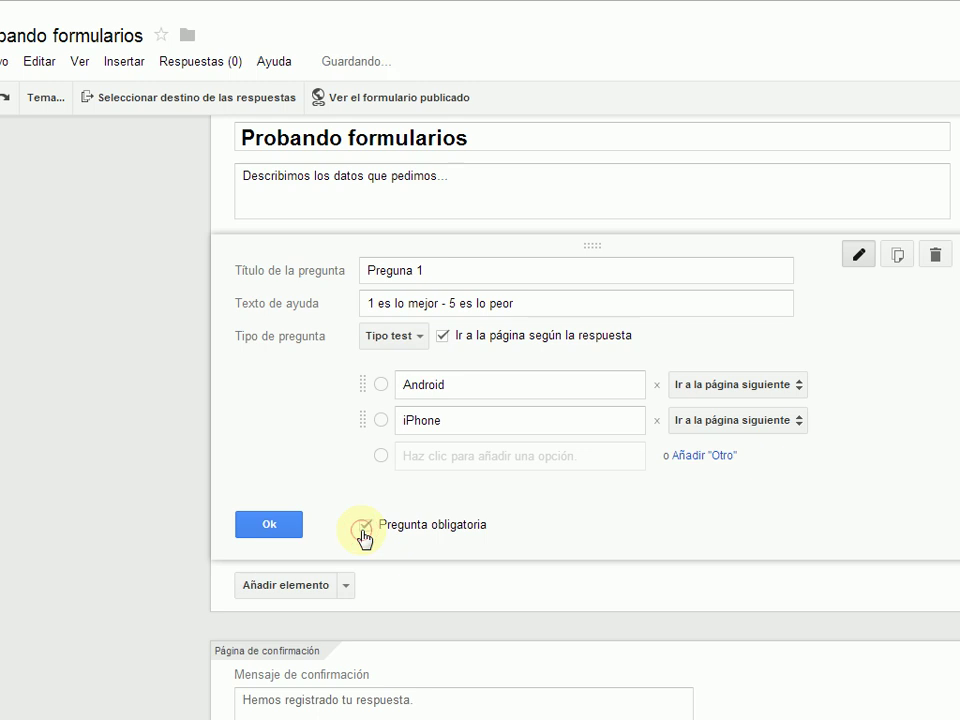
pyautogui.click(297, 532)
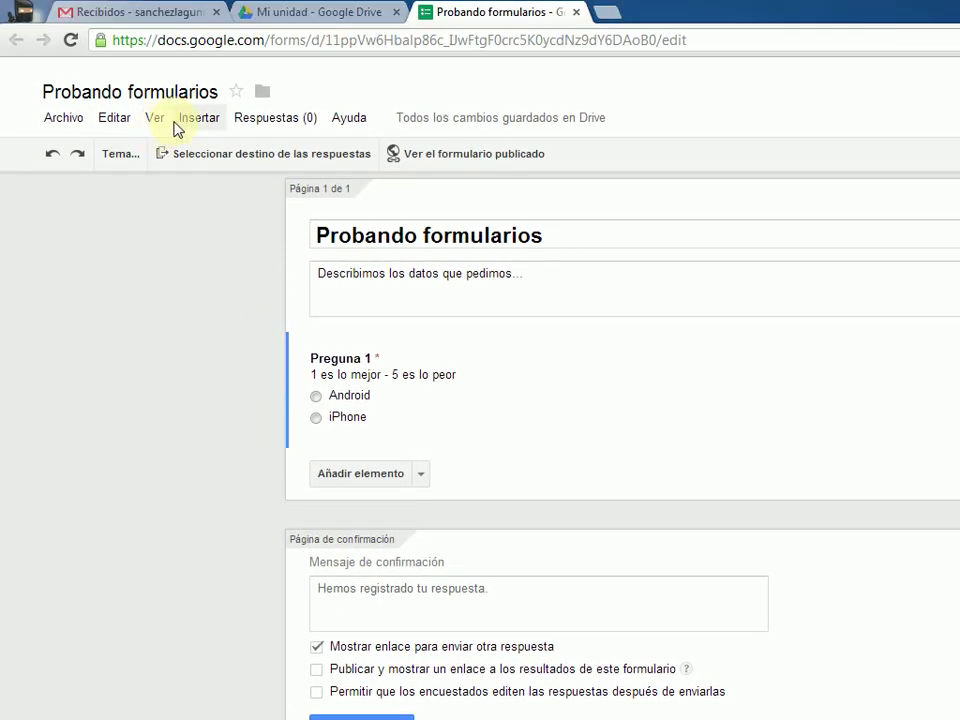
# - Insert a section header titled "Preguntas iPhone" with the description "texto" below the first question
pyautogui.click(141, 62)
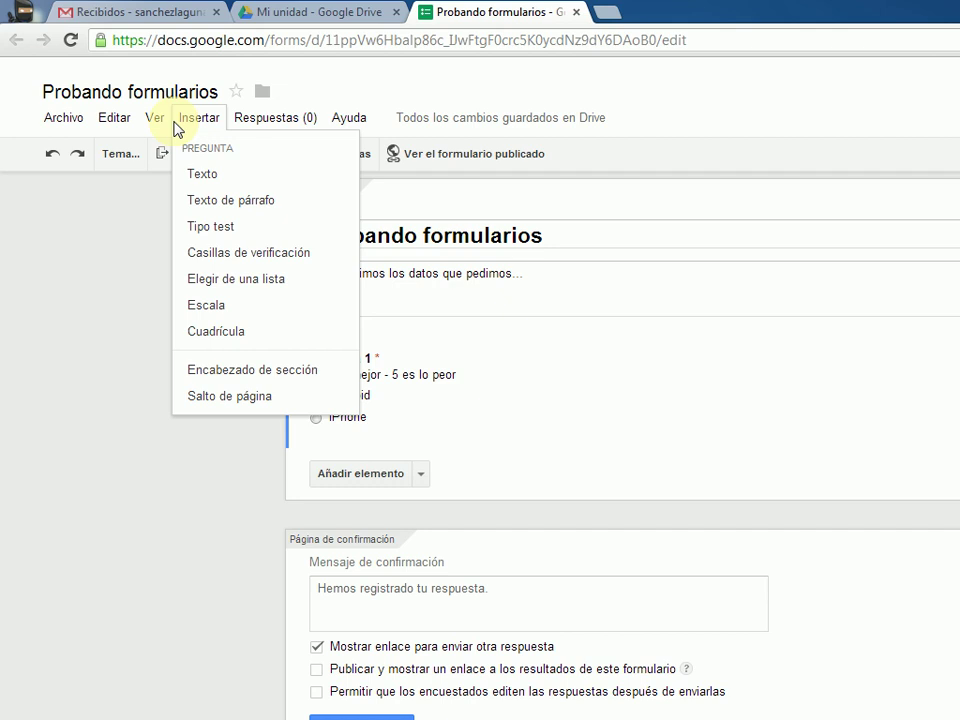
pyautogui.click(217, 376)
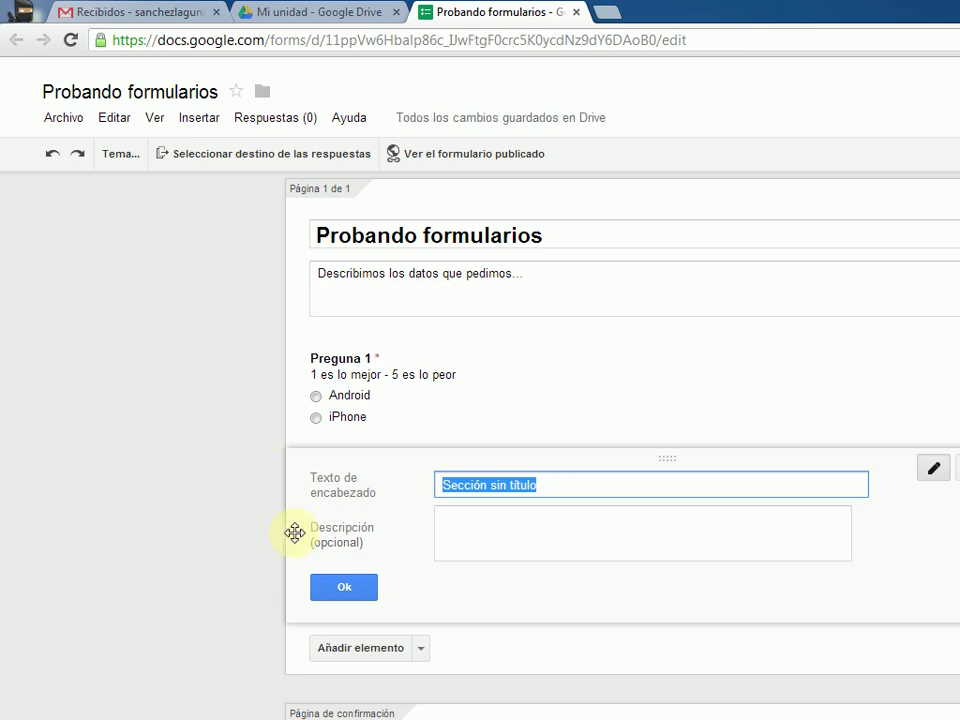
pyautogui.write('Preguntas iPhone')
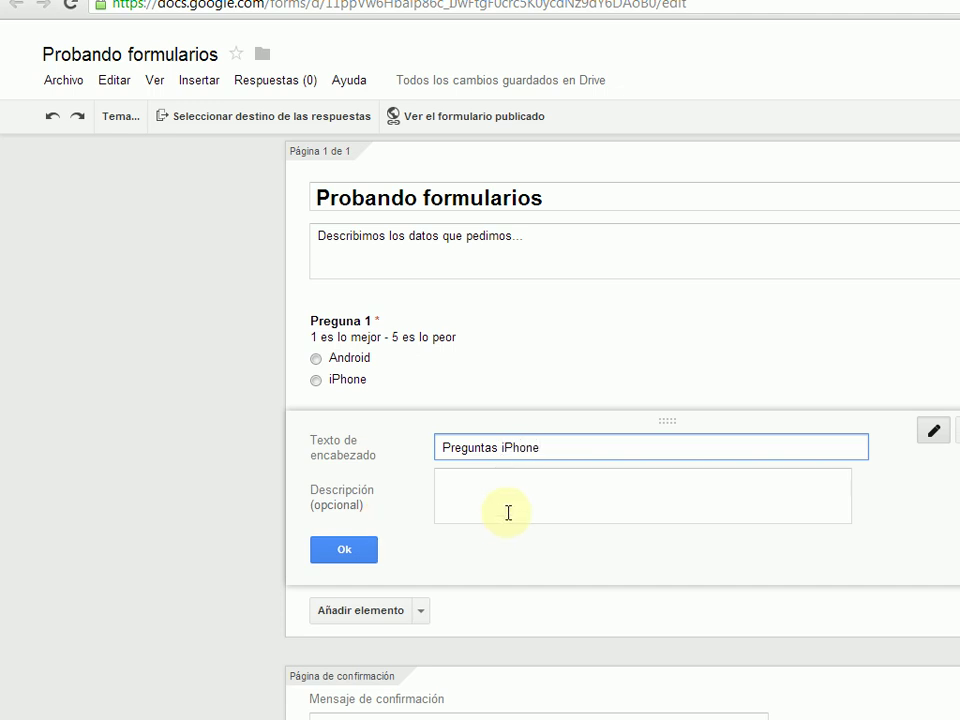
pyautogui.click(508, 511)
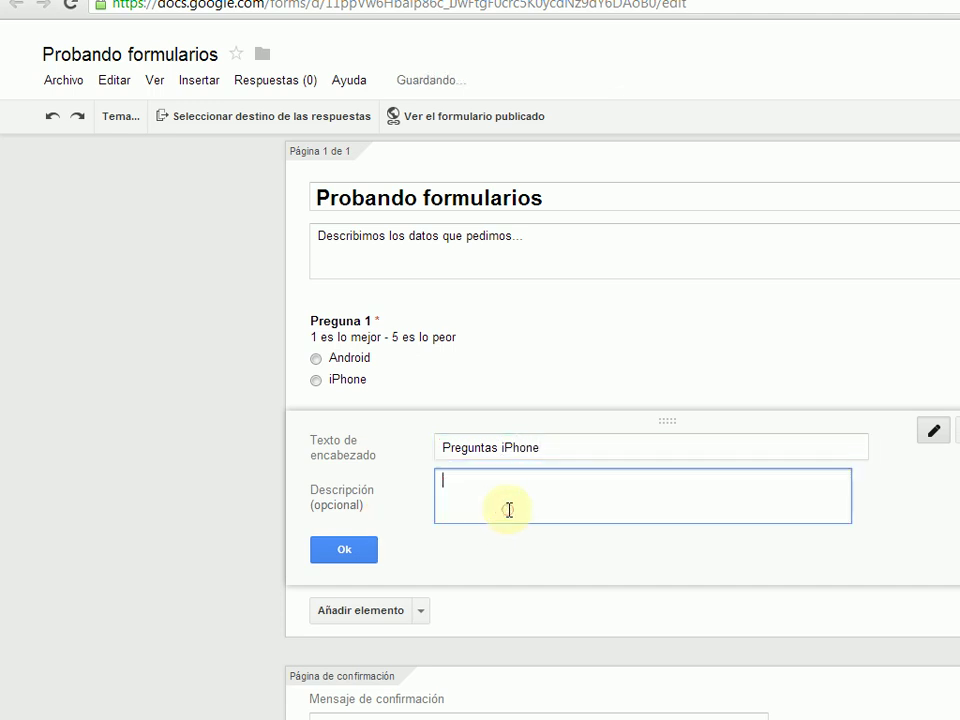
pyautogui.write('texto')
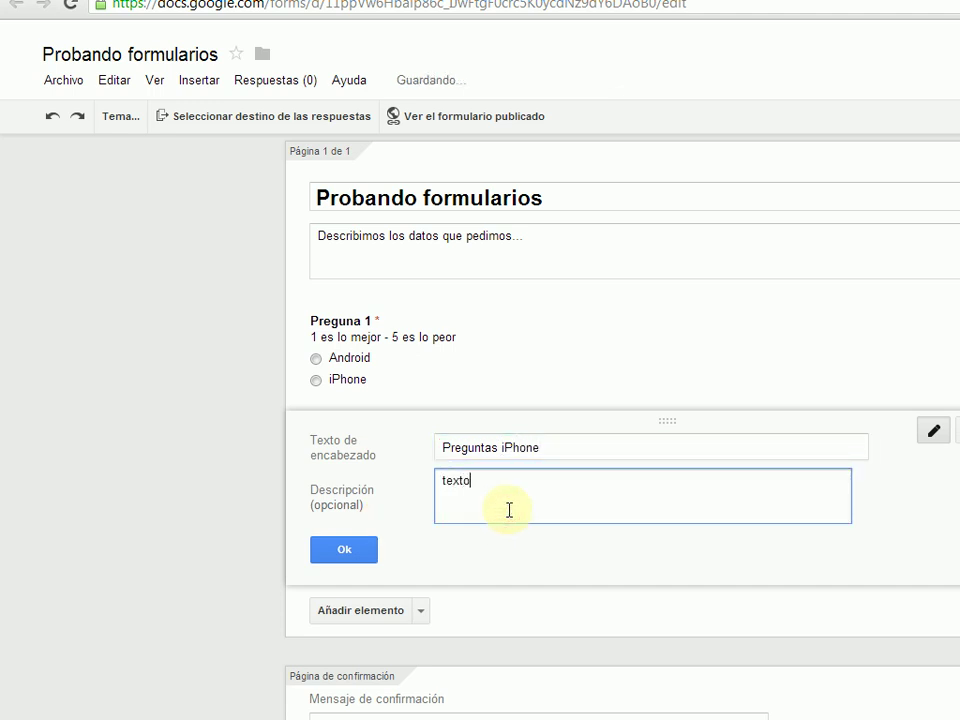
pyautogui.click(344, 549)
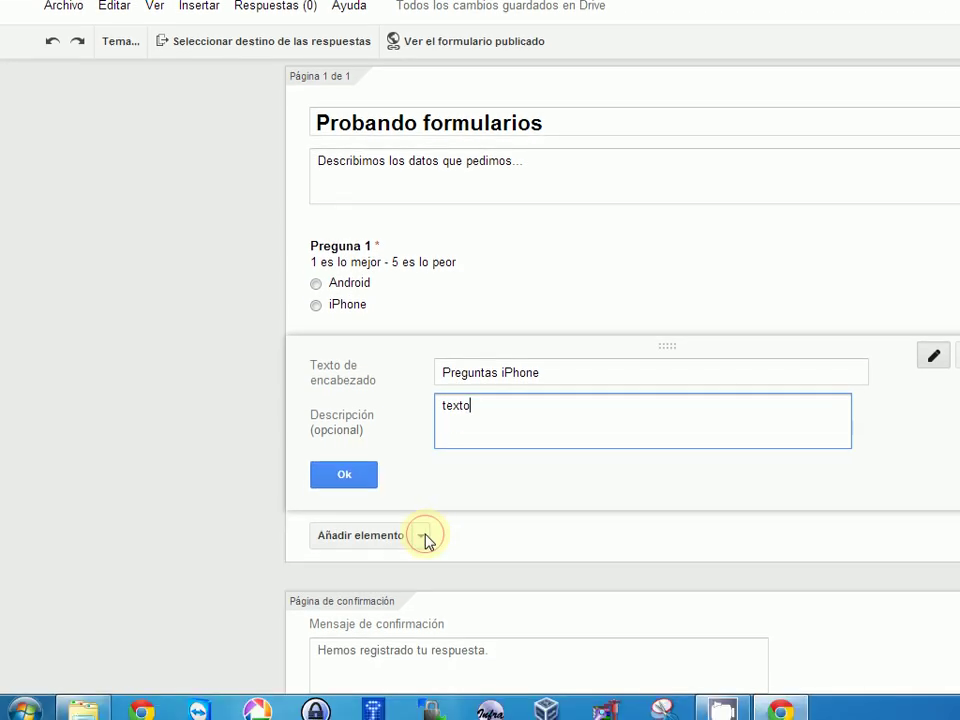
pyautogui.click(421, 591)
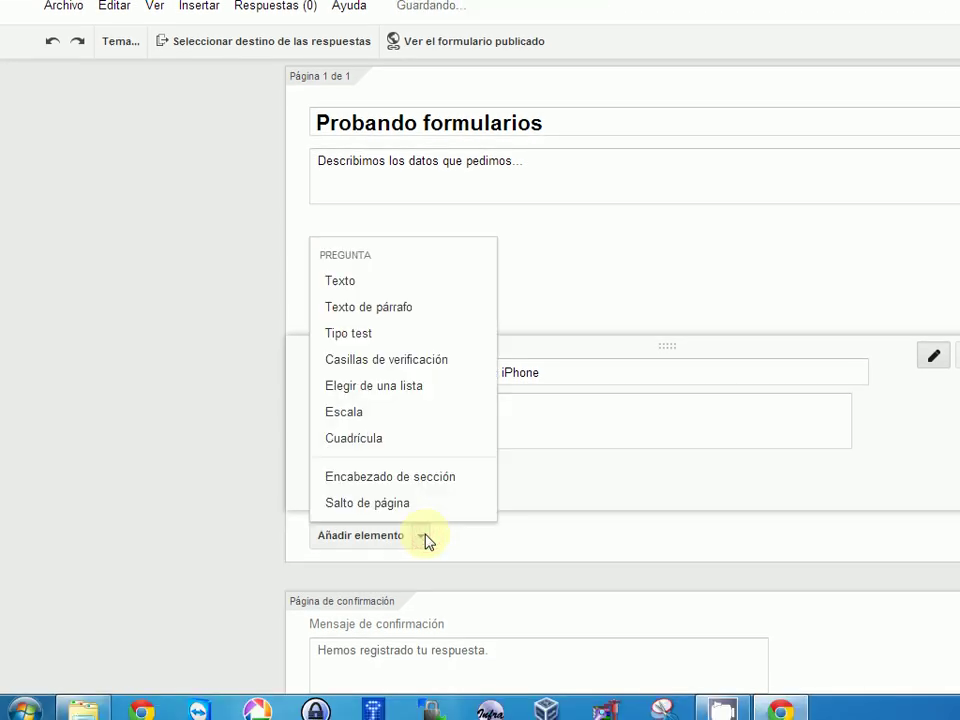
pyautogui.click(423, 538)
pyautogui.click(350, 478)
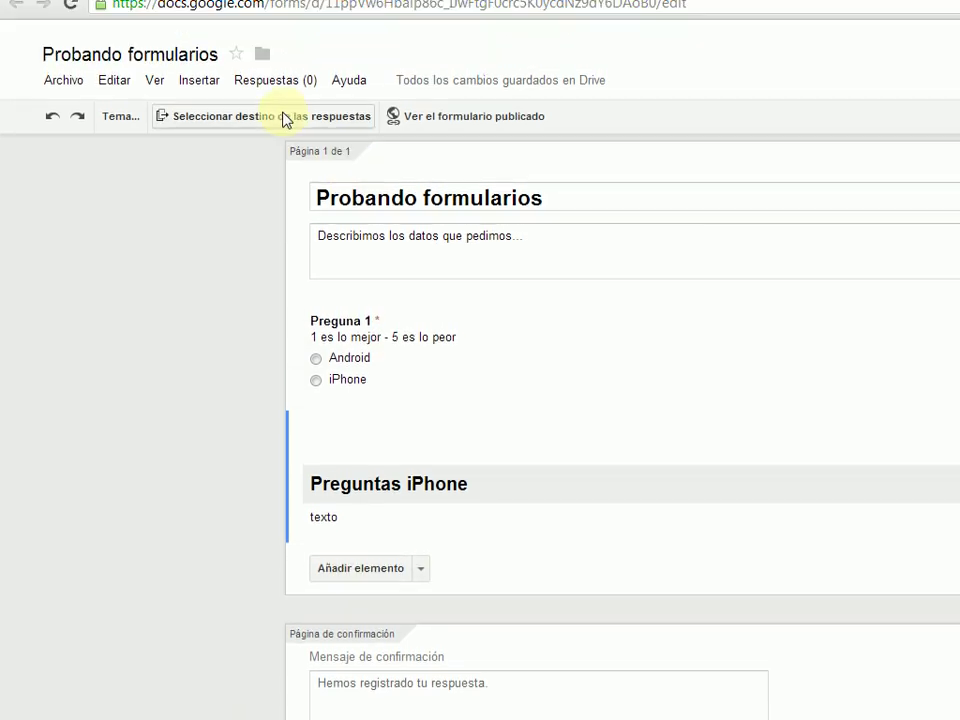
# - Move the "Preguntas iPhone" section header above the first question
pyautogui.click(200, 6)
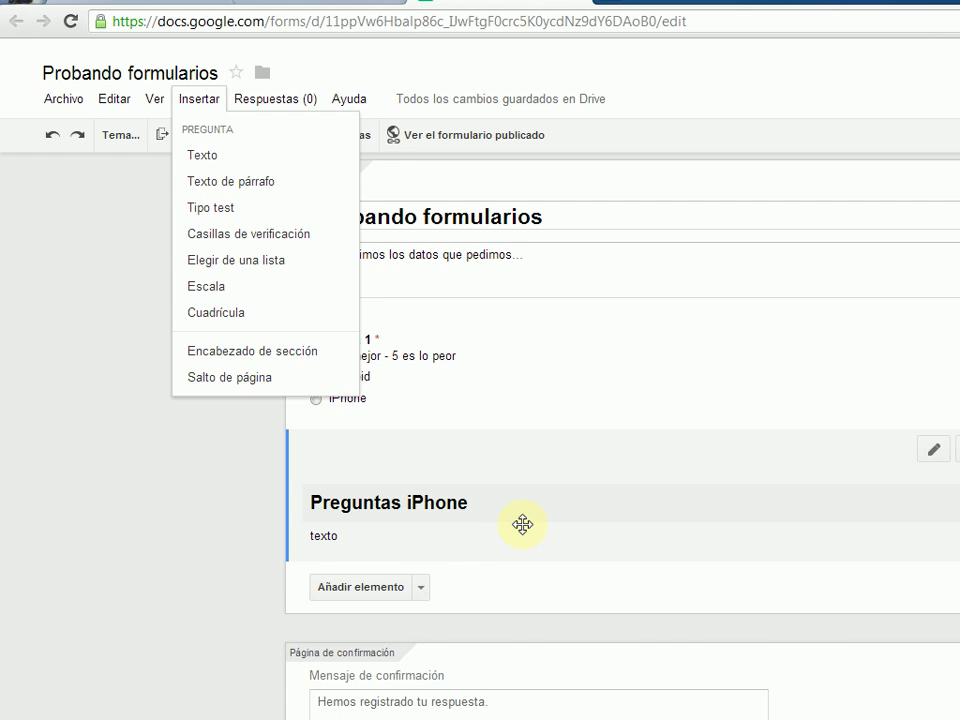
pyautogui.click(522, 524)
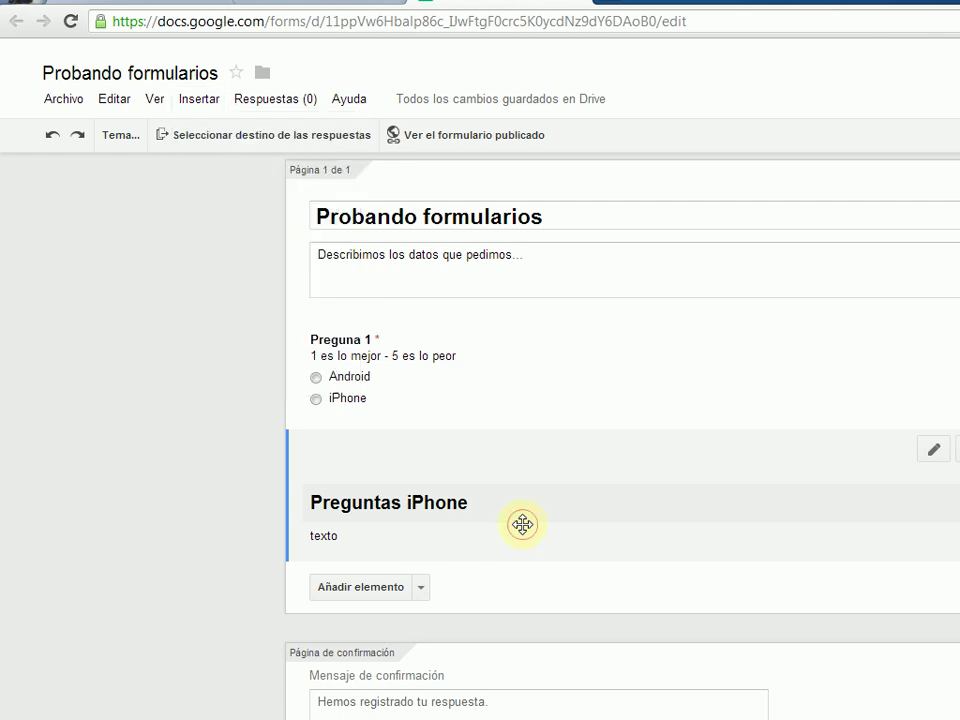
pyautogui.moveTo(522, 524); pyautogui.dragTo(517, 378)
pyautogui.moveTo(566, 368); pyautogui.dragTo(527, 381)
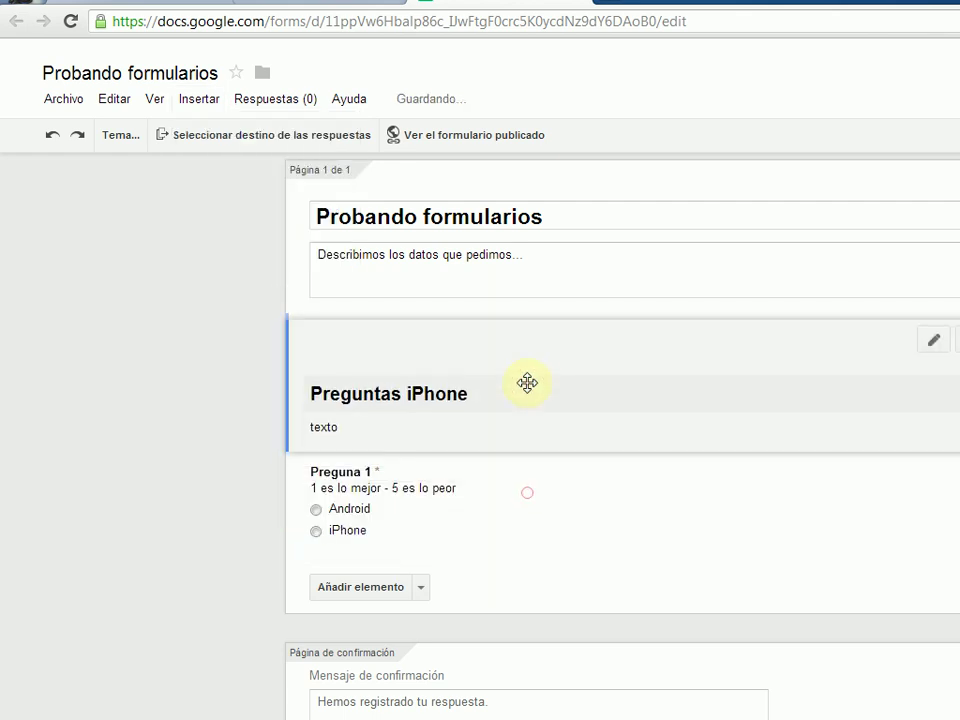
# - Change the section header's text to "Elije tu plataforma" and check the published form
pyautogui.click(457, 378)
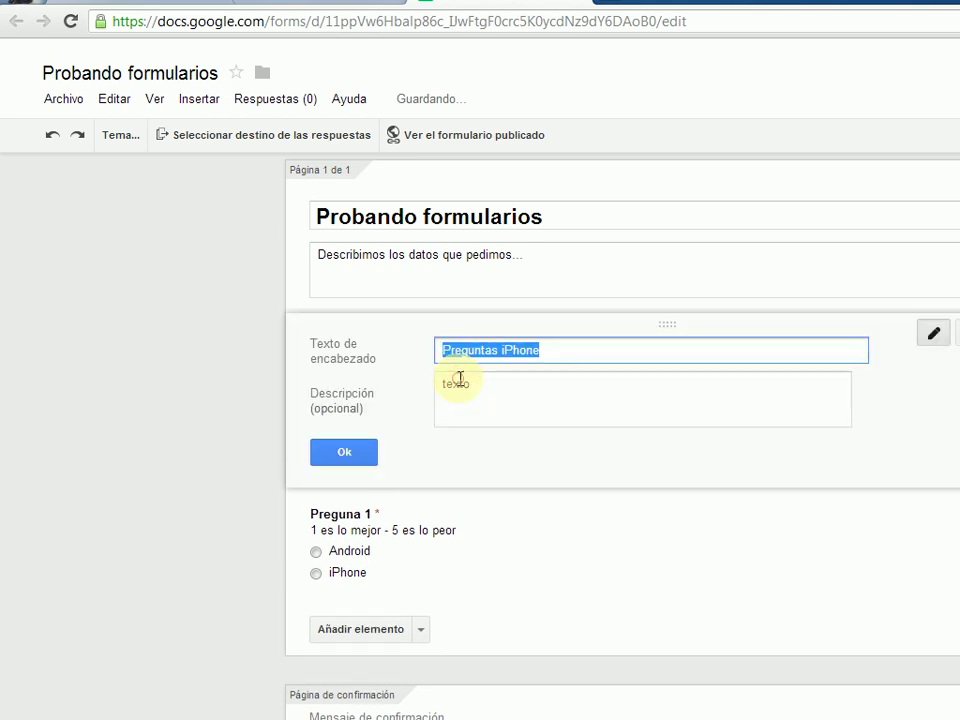
pyautogui.write('Elig')
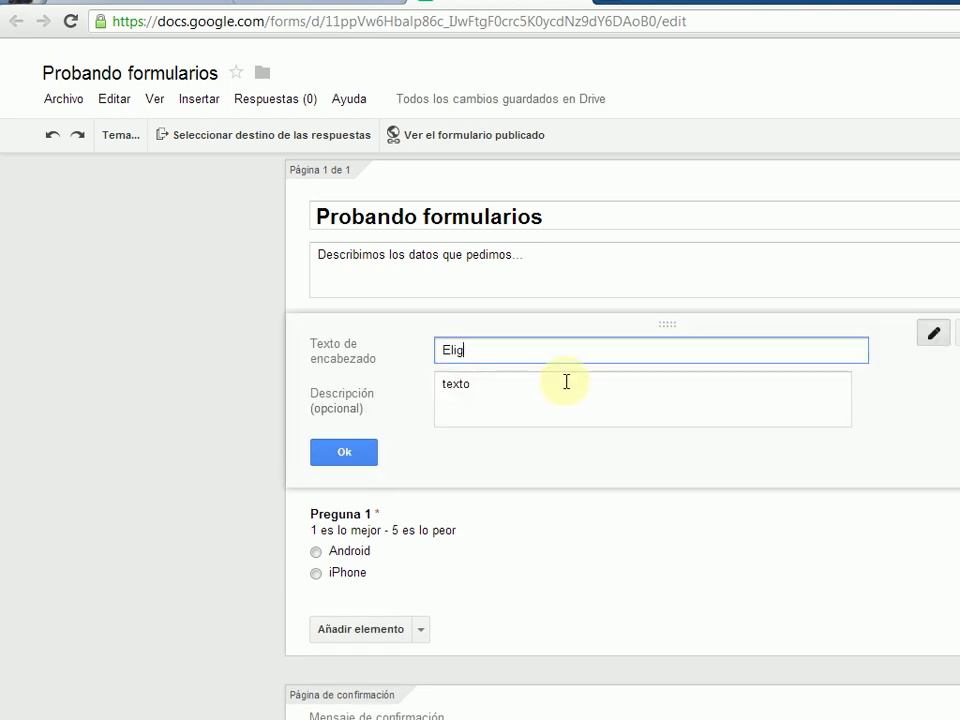
pyautogui.press('BackSpace')
pyautogui.write('je tu plataforma')
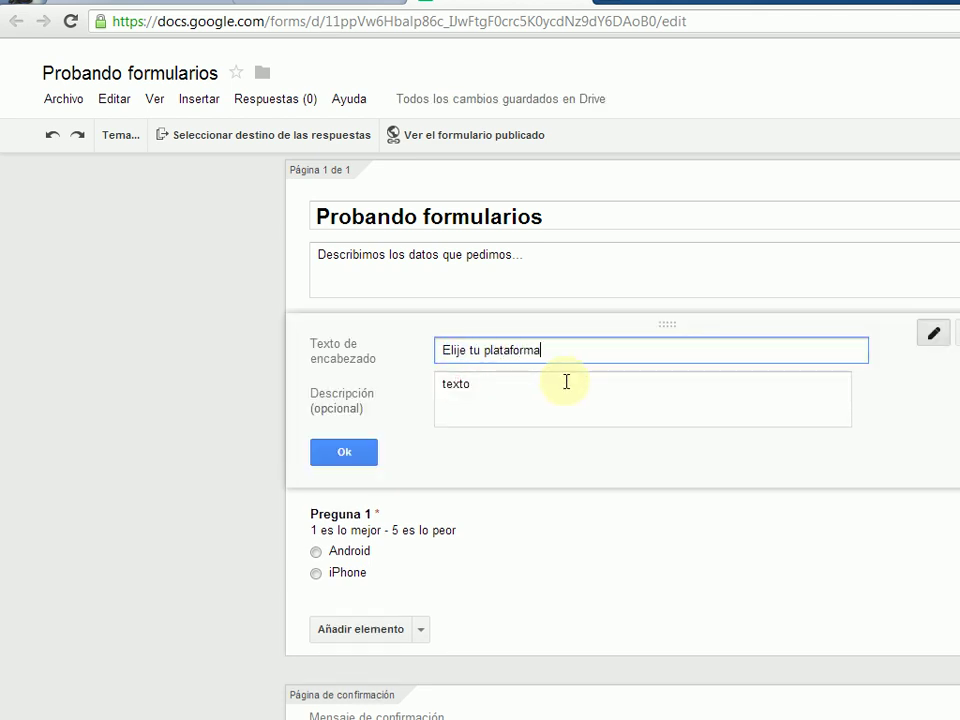
pyautogui.click(350, 452)
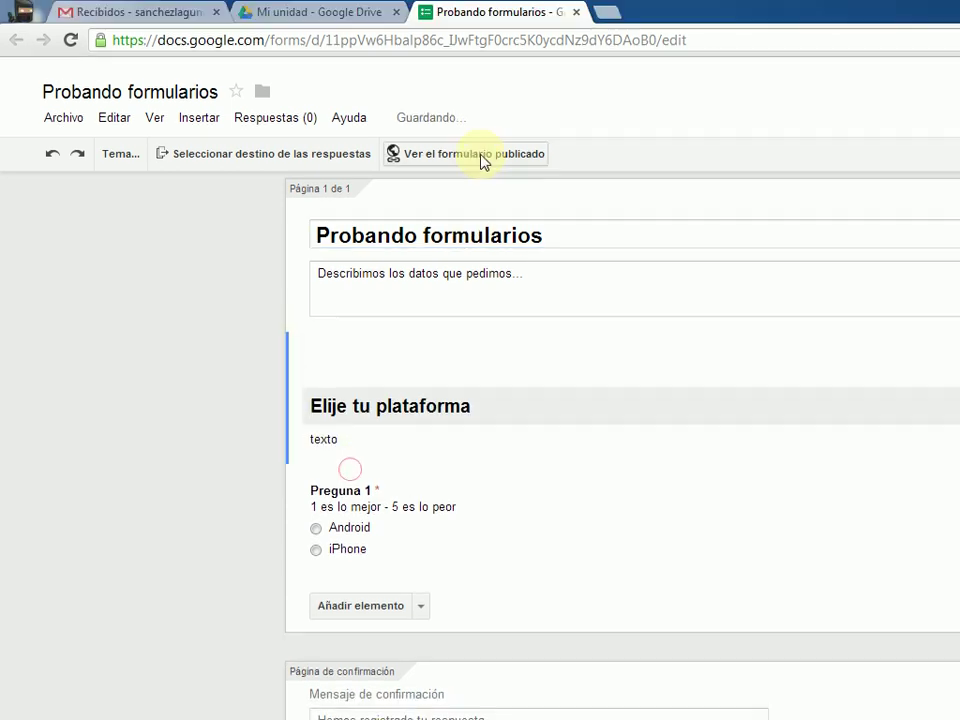
pyautogui.click(480, 155)
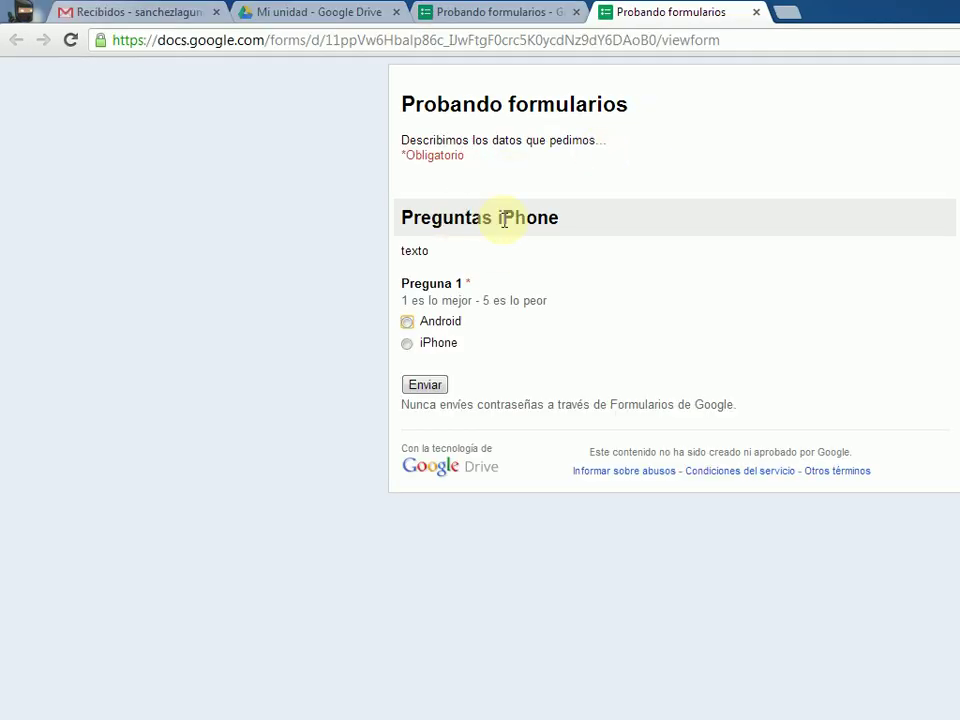
pyautogui.click(756, 12)
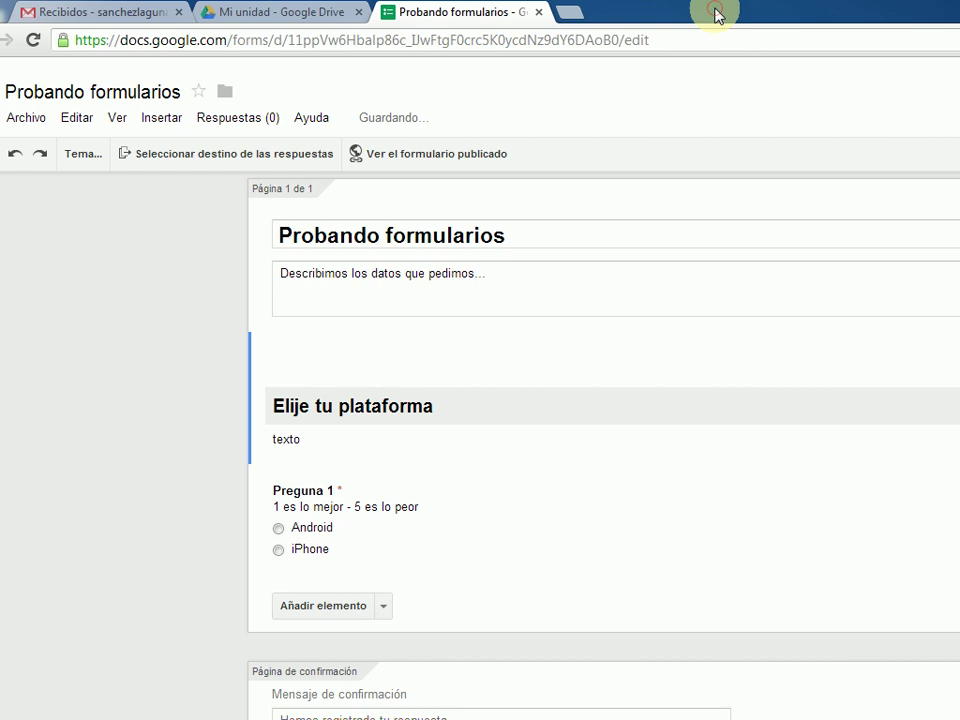
# - Delete the section header above the first question
pyautogui.moveTo(343, 398)
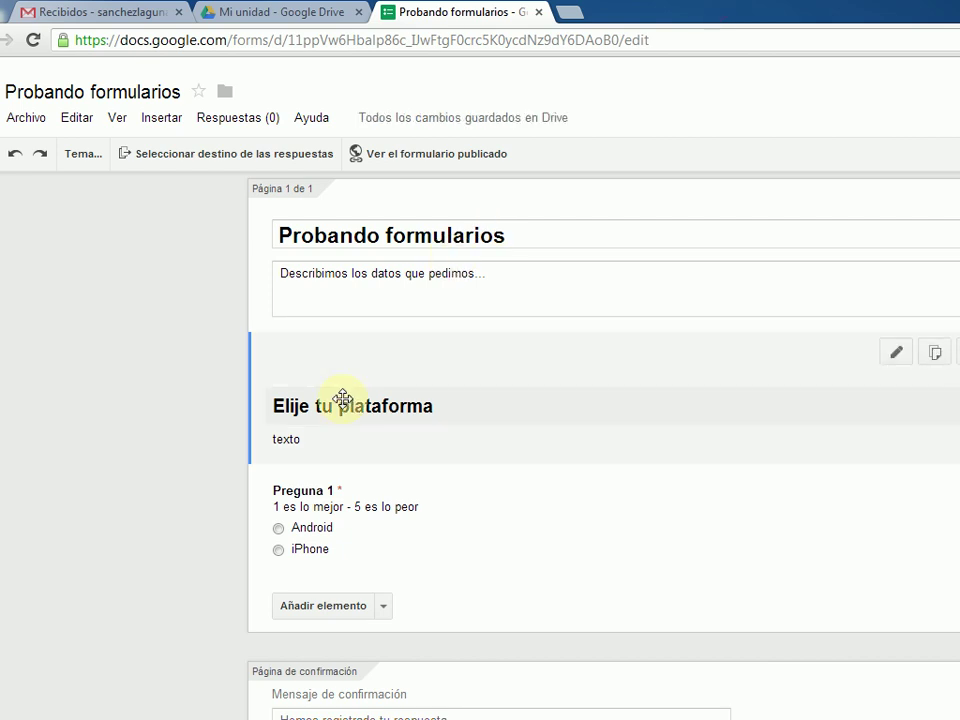
pyautogui.moveTo(568, 495)
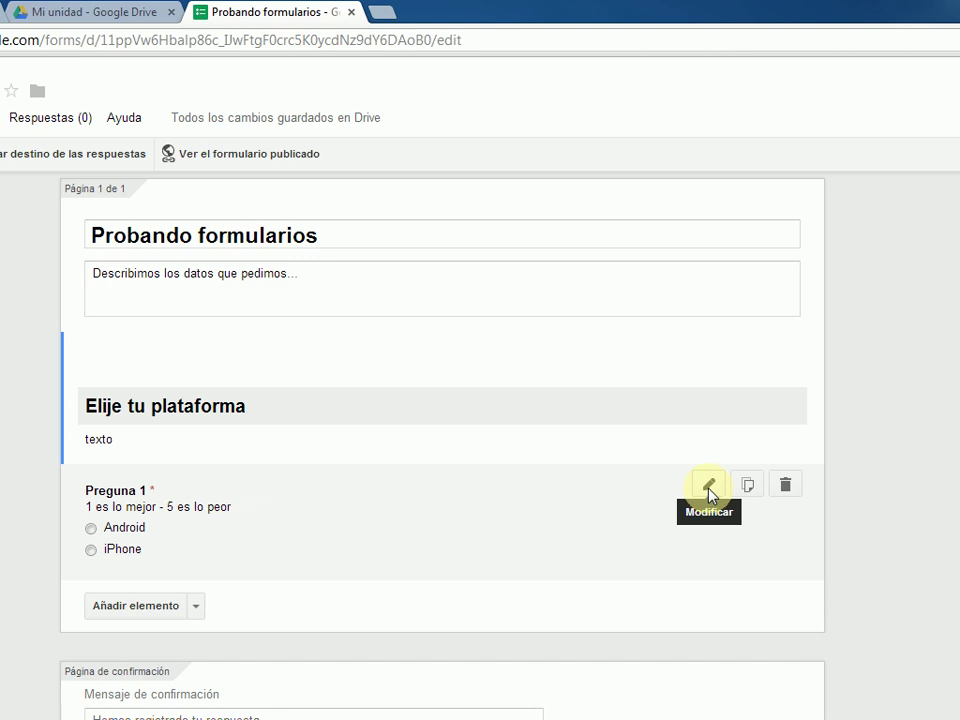
pyautogui.moveTo(752, 450)
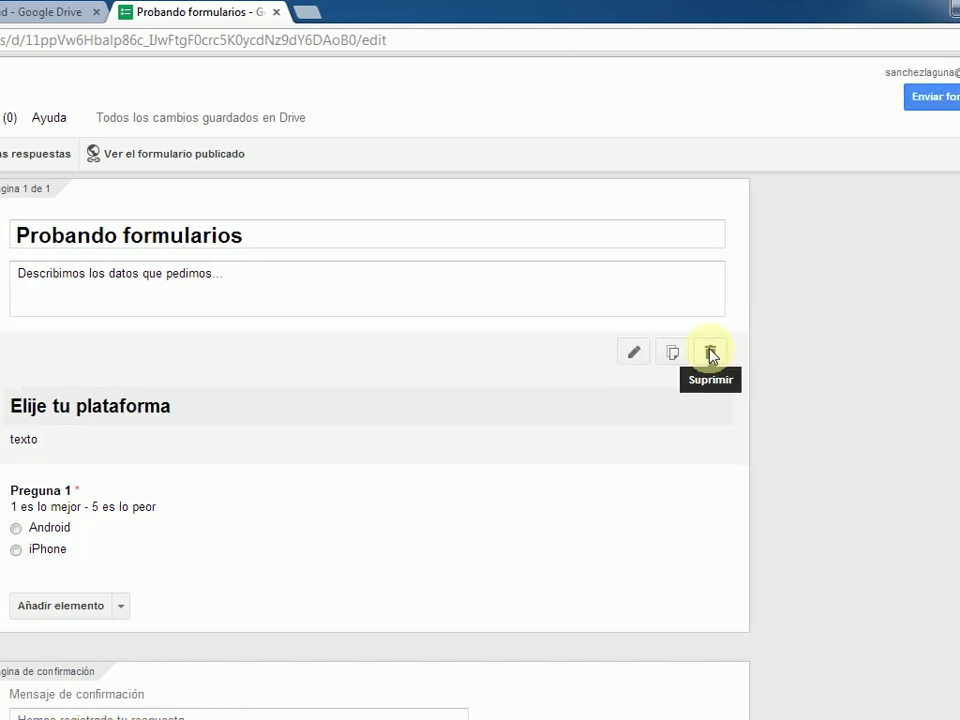
pyautogui.click(710, 353)
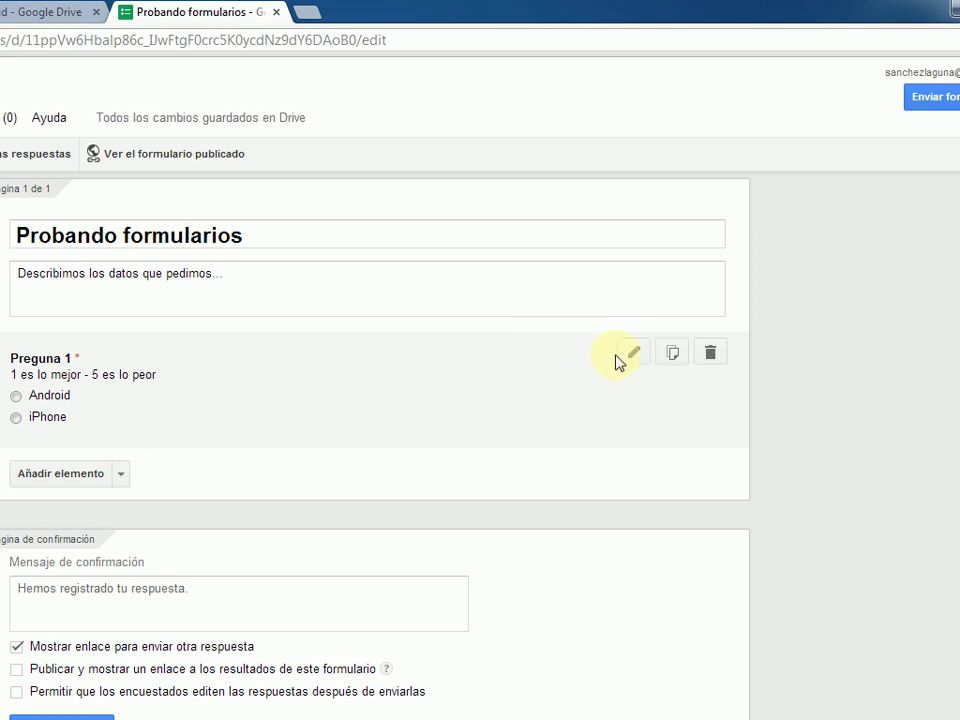
pyautogui.click(668, 358)
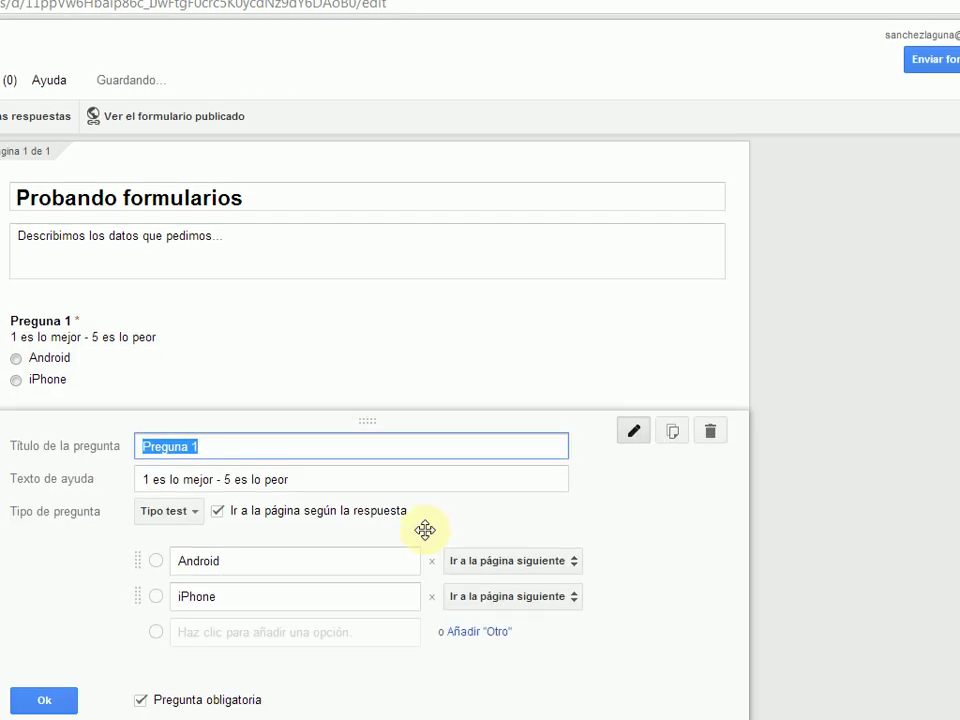
pyautogui.click(710, 431)
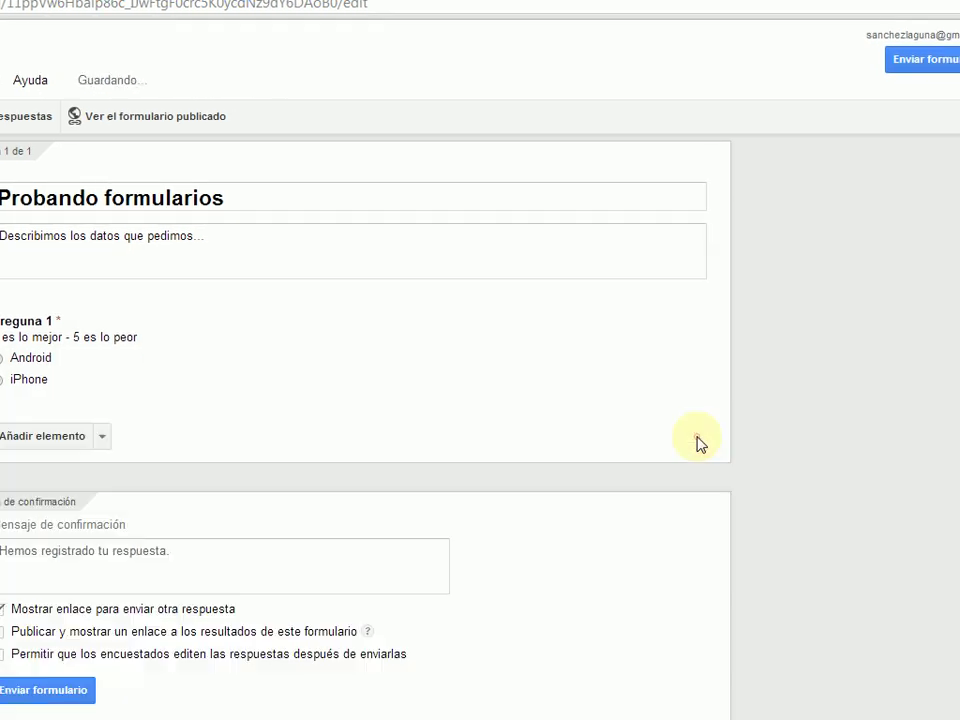
pyautogui.click(614, 318)
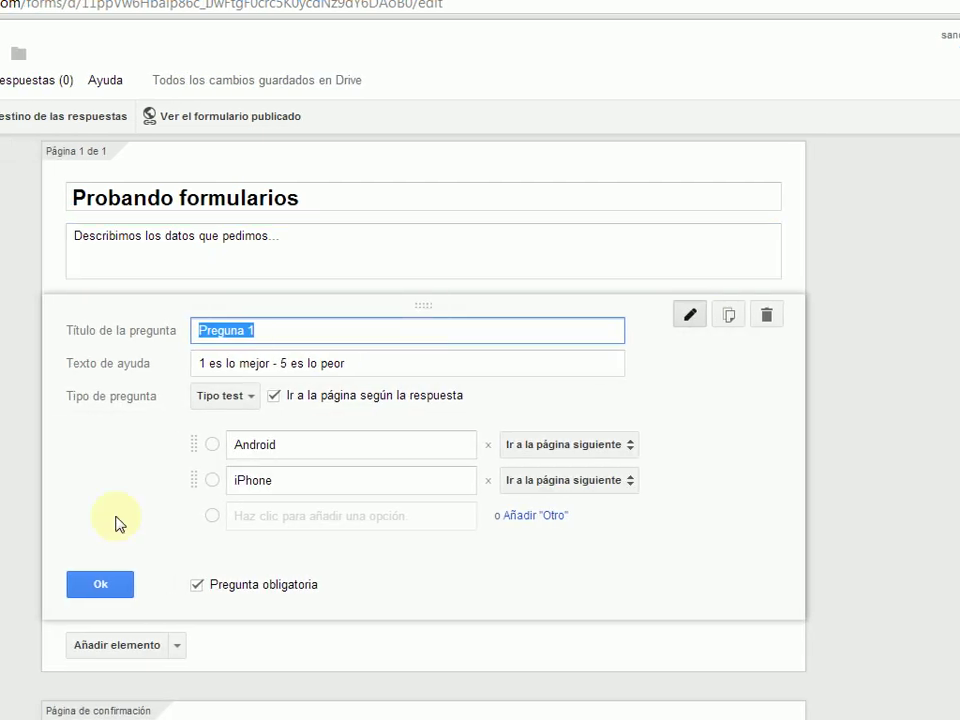
pyautogui.click(28, 586)
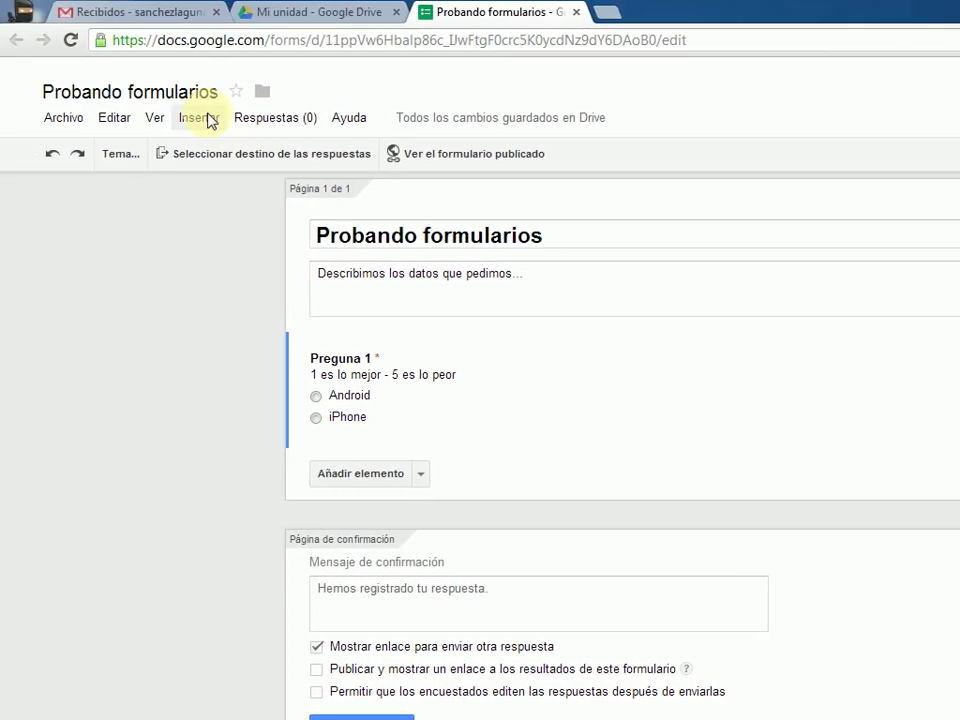
# - Insert a page break below the first question, titled "iPhone" with the description "prueba"
pyautogui.click(105, 23)
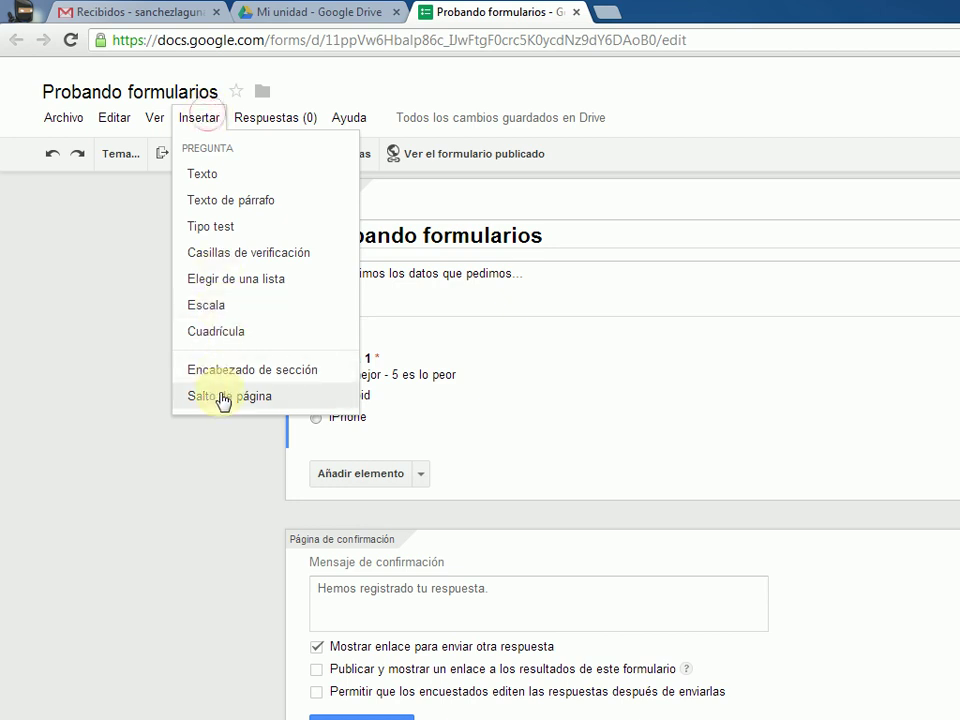
pyautogui.click(224, 398)
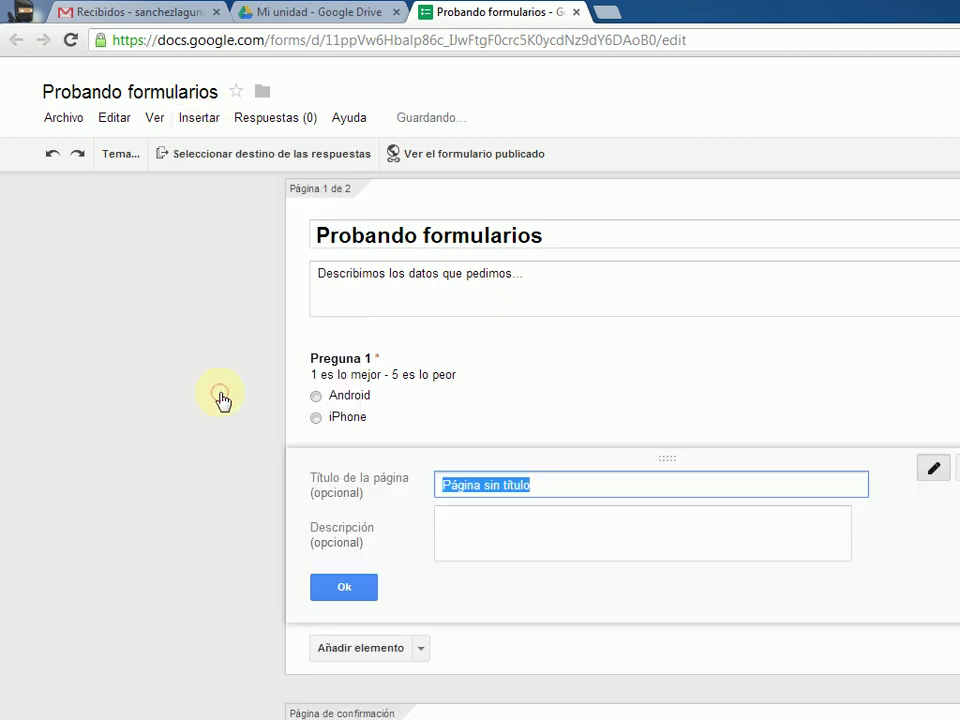
pyautogui.write('I')
pyautogui.click(493, 518)
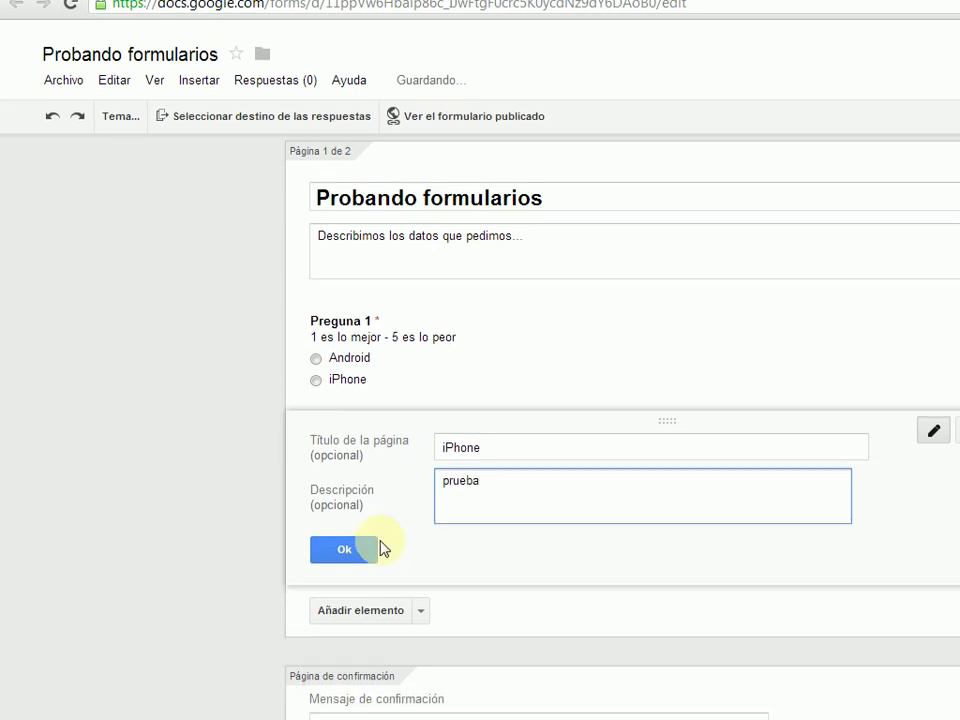
pyautogui.click(346, 588)
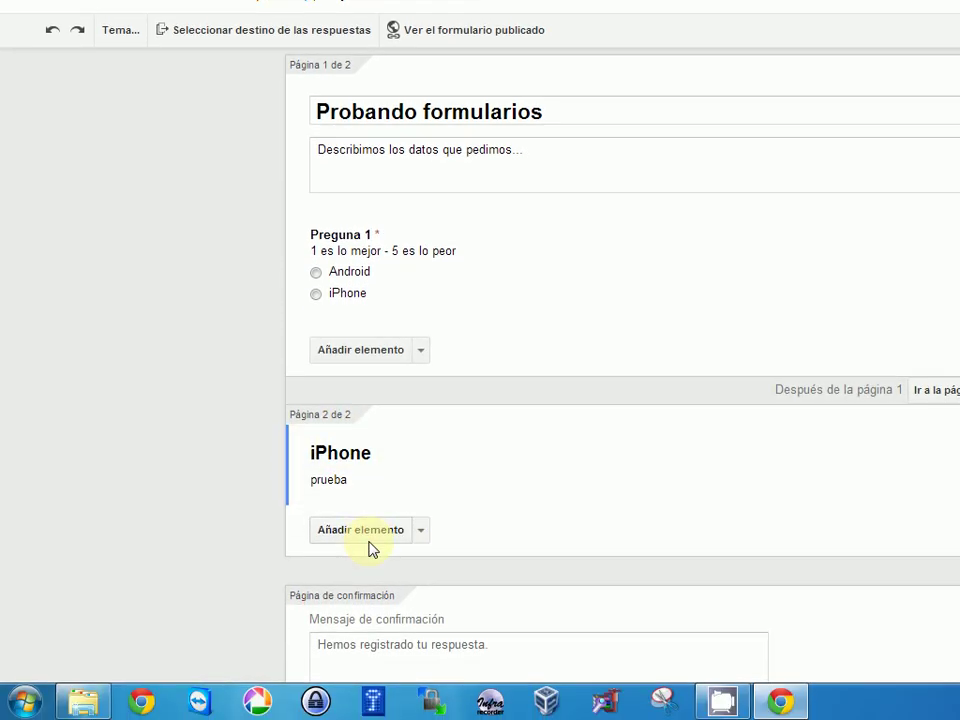
# - Add a Texto question titled "Te gusta?" to the iPhone page
pyautogui.click(420, 541)
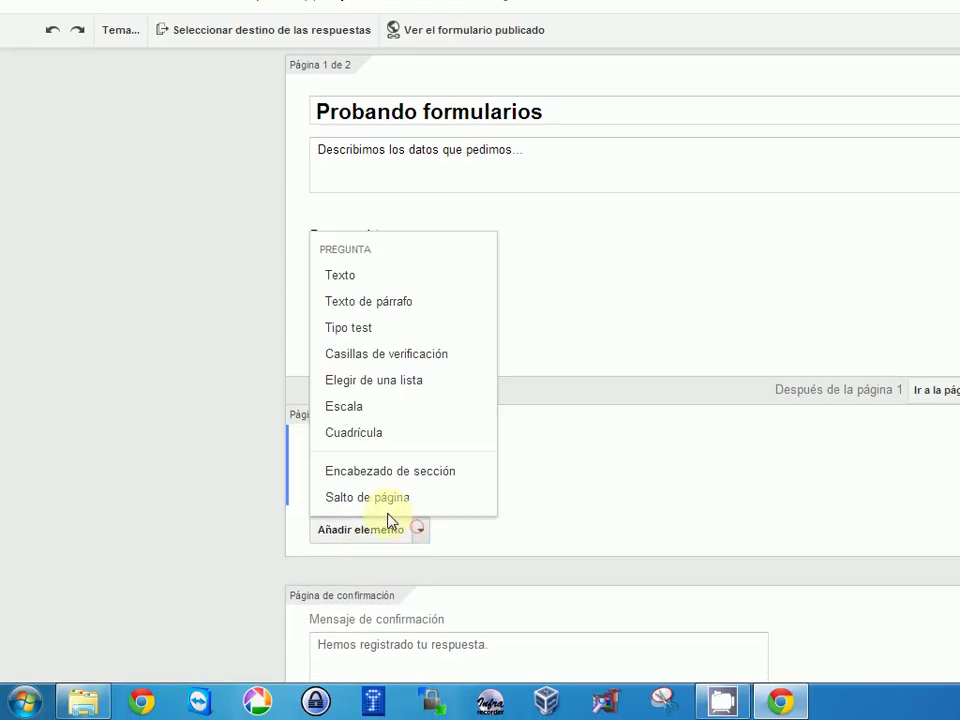
pyautogui.click(362, 280)
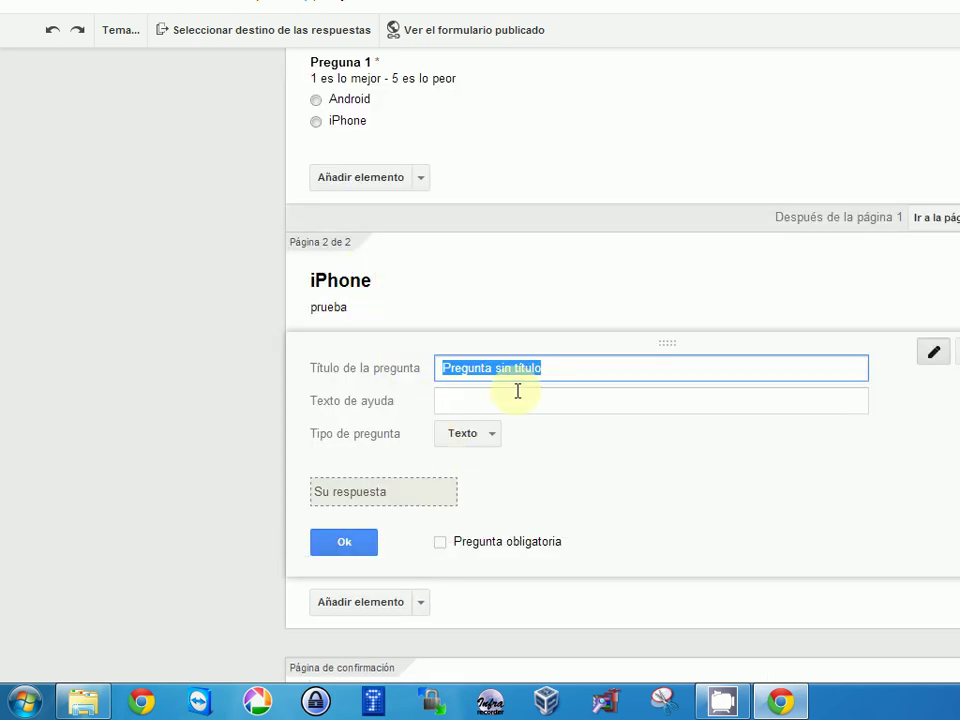
pyautogui.write('Te ')
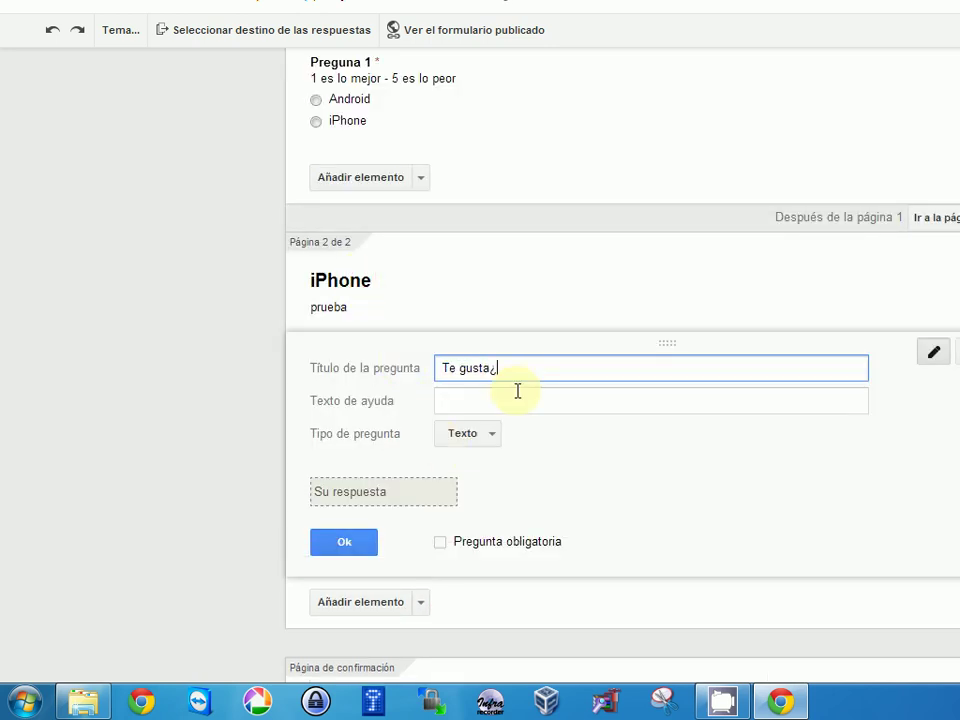
pyautogui.write('gusta?')
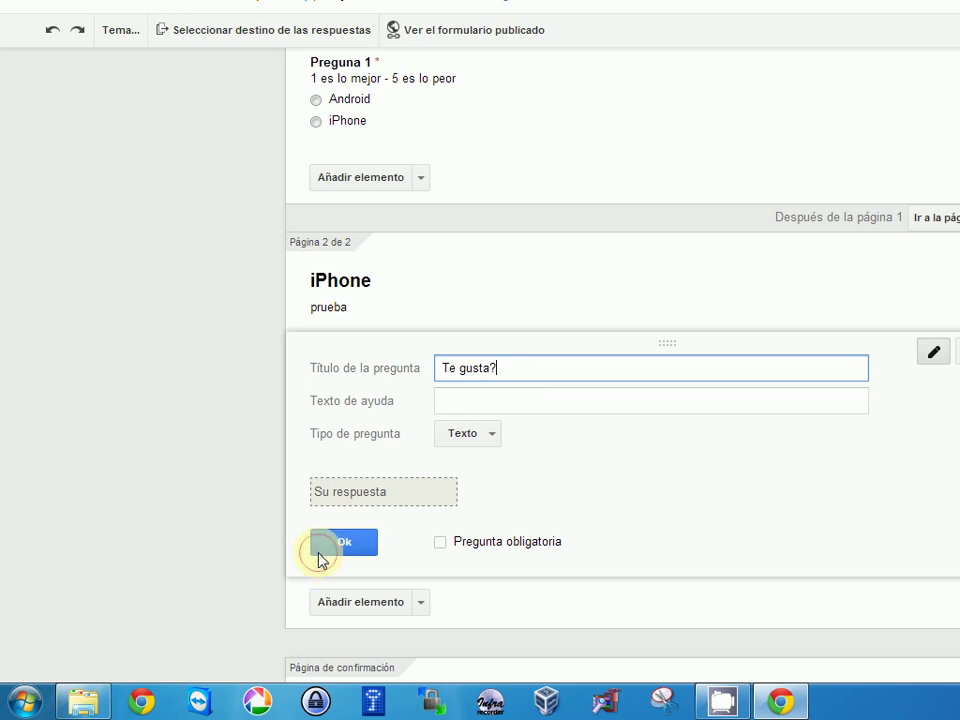
pyautogui.click(318, 552)
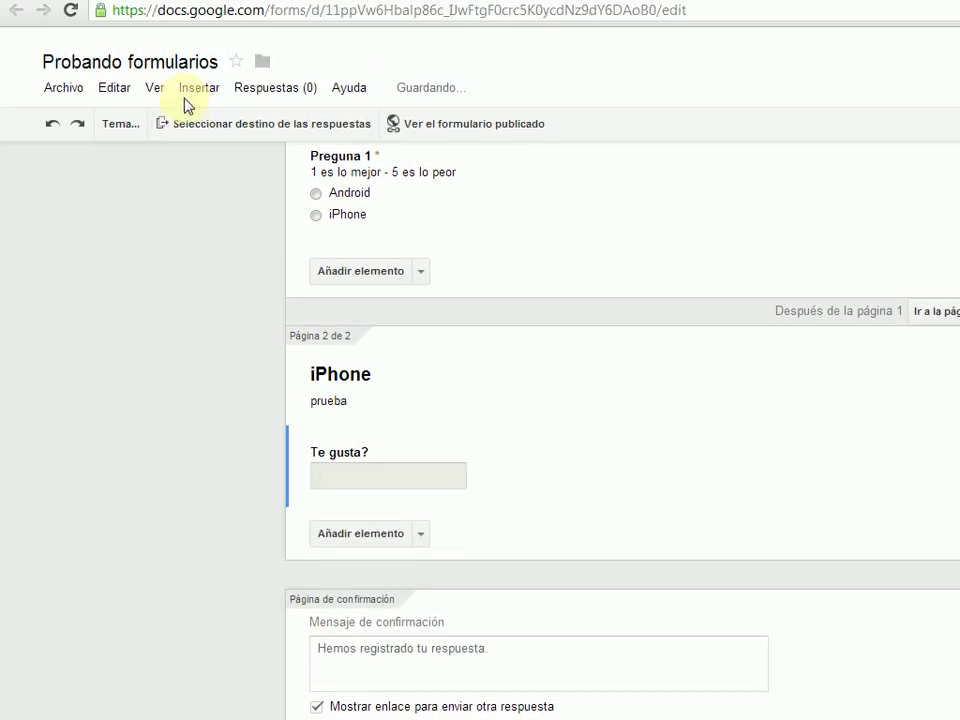
# - Insert a page break titled "Android" below the "Te gusta?" question
pyautogui.click(190, 118)
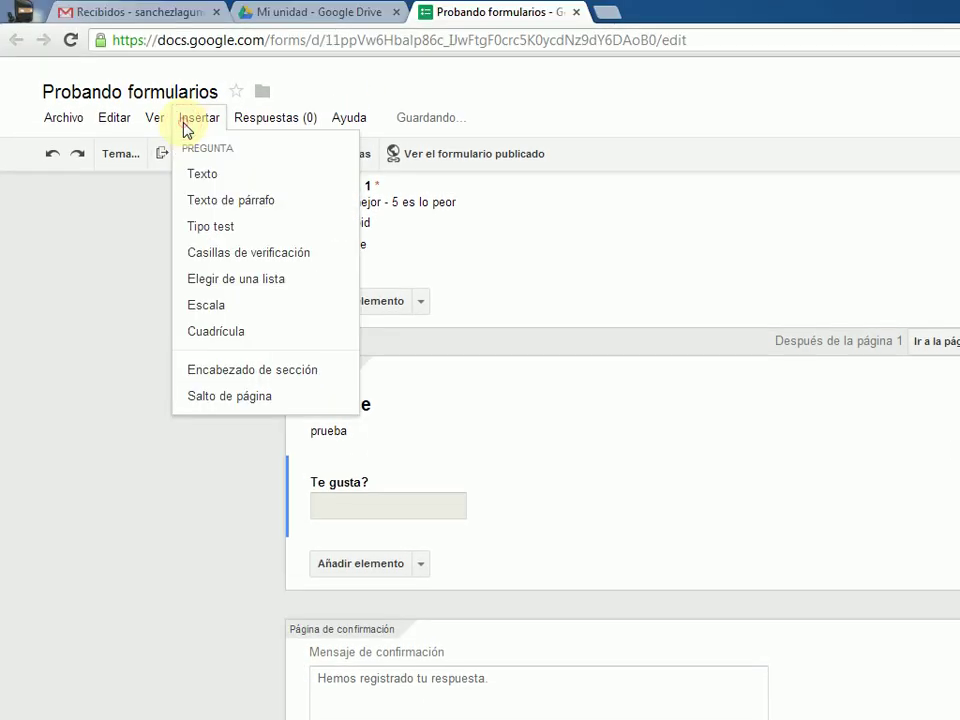
pyautogui.click(232, 398)
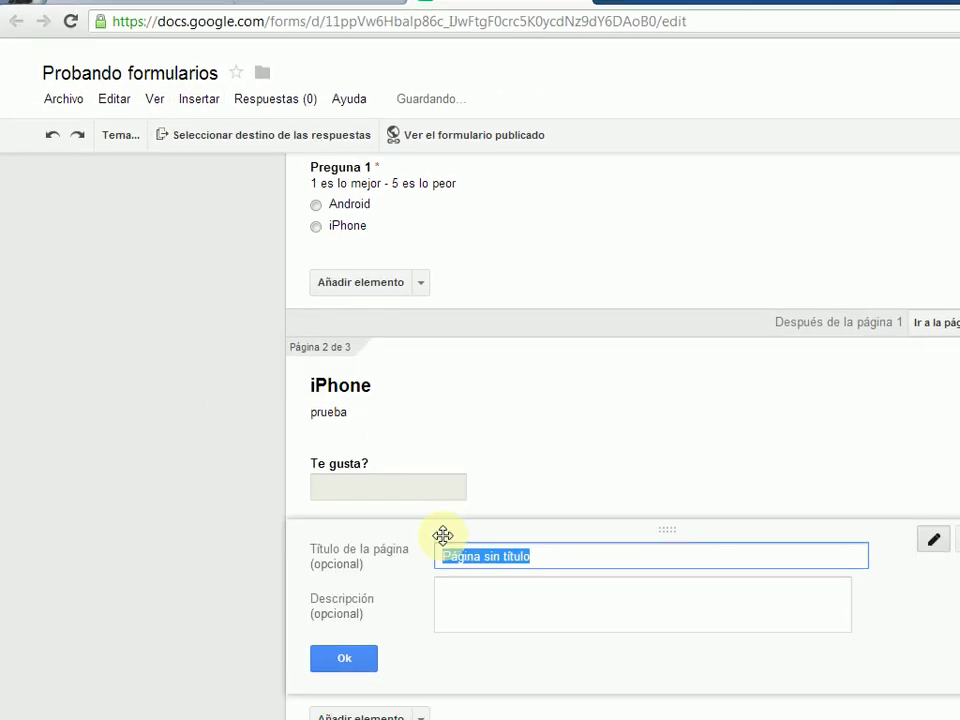
pyautogui.write('Andor')
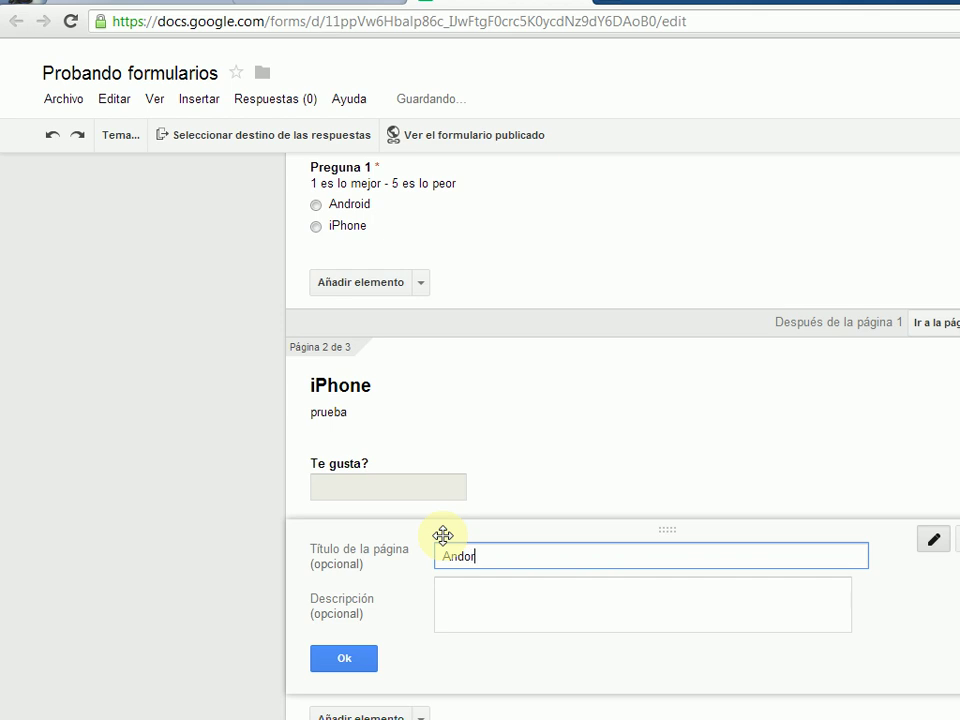
pyautogui.press('BackSpace')
pyautogui.press('BackSpace')
pyautogui.write('roid')
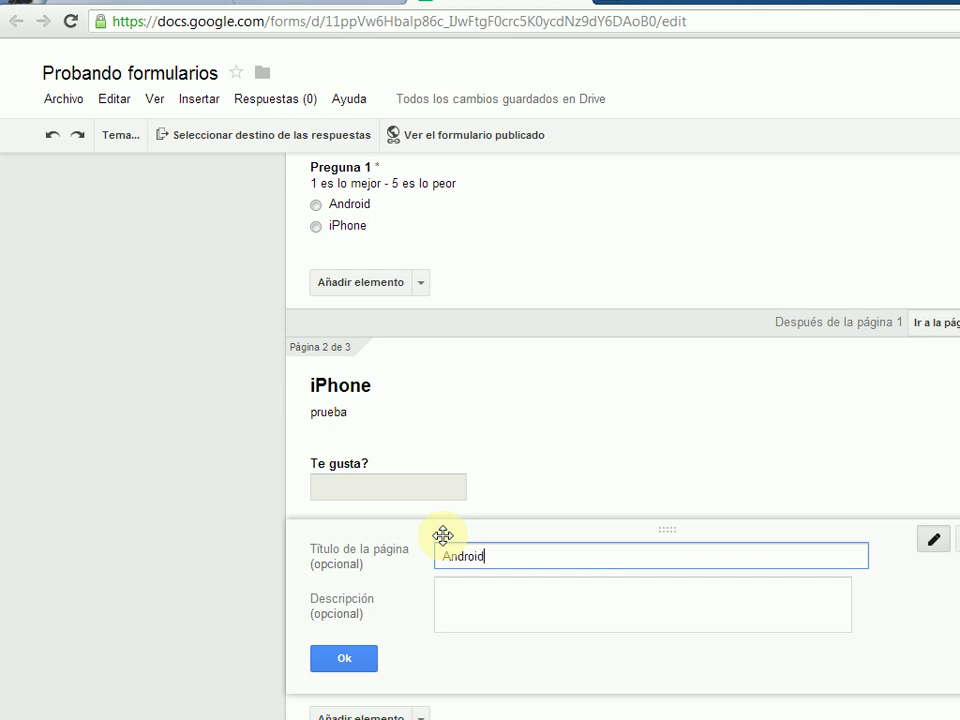
pyautogui.click(350, 655)
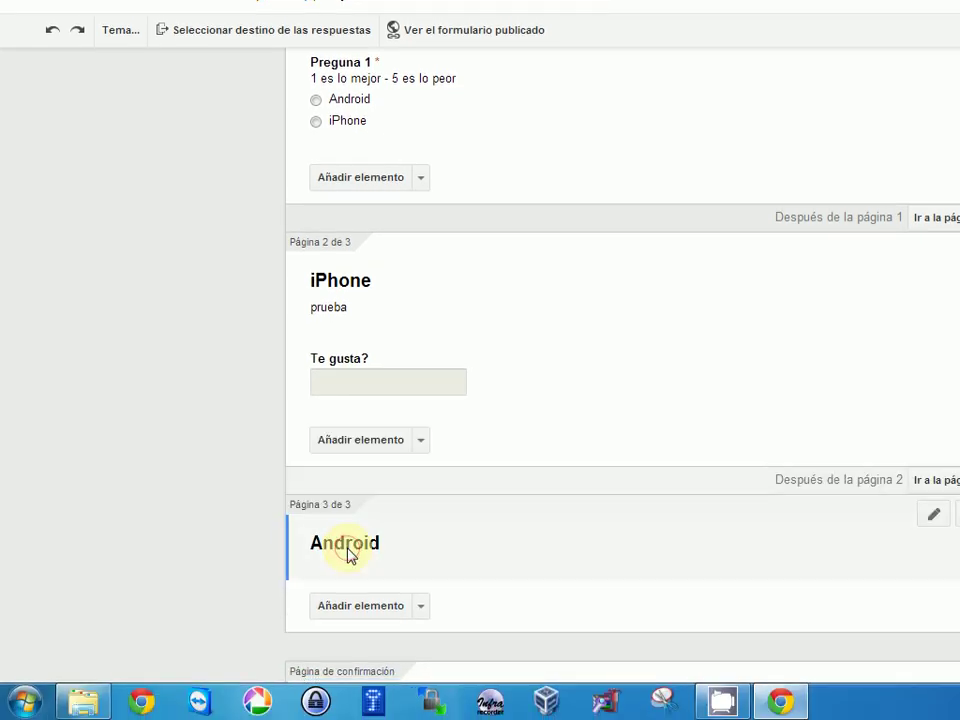
# - Add a Texto question titled "Te gusta?" to the Android page, removing the extra page break inserted below its title
pyautogui.click(399, 614)
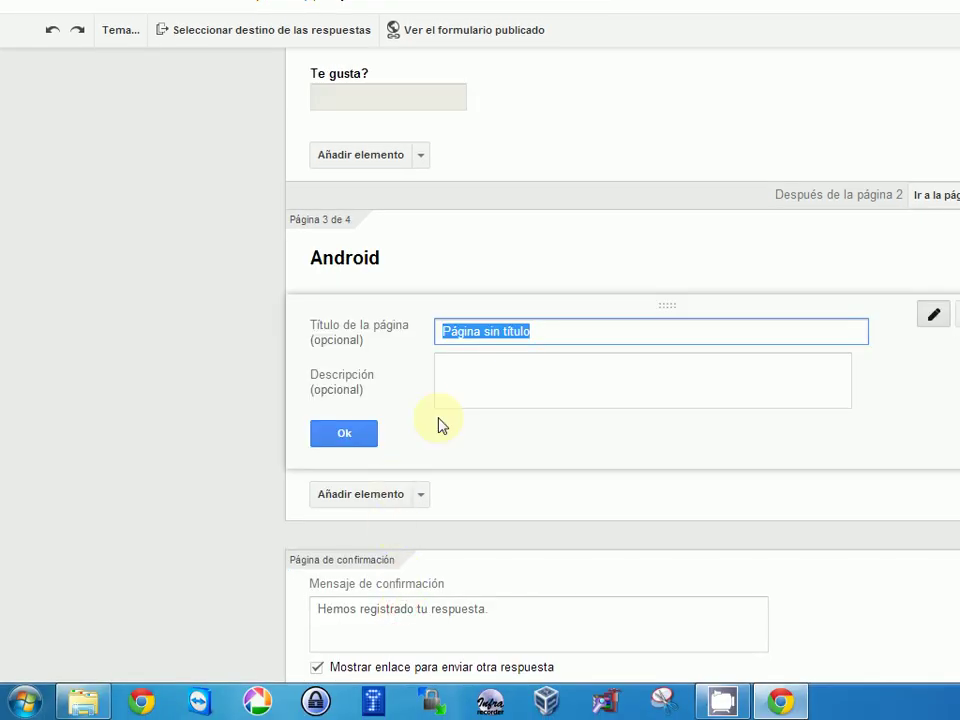
pyautogui.click(953, 315)
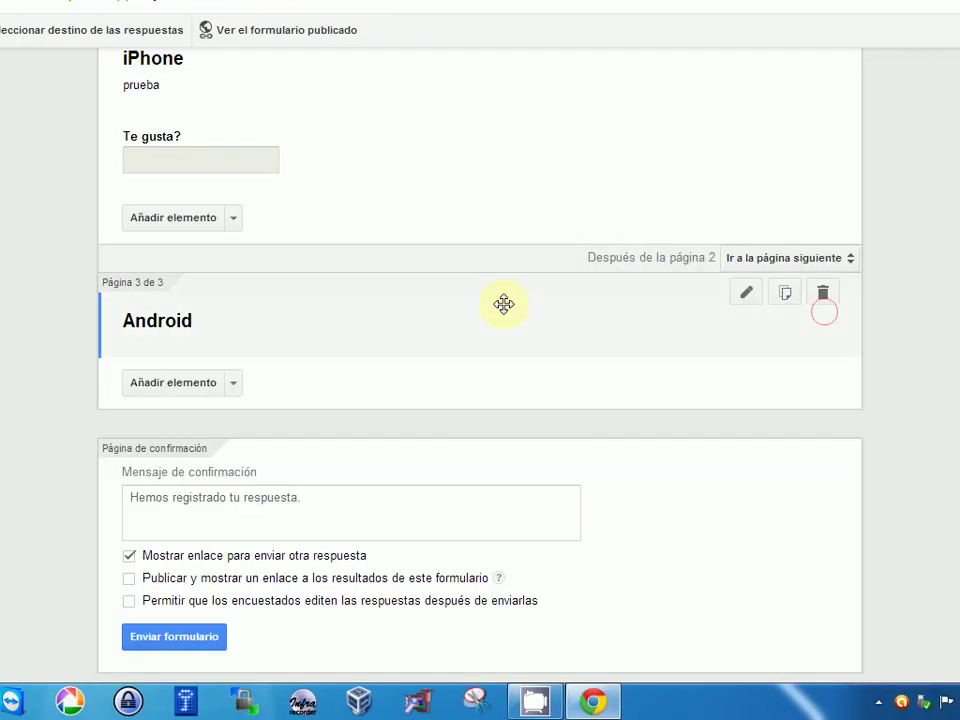
pyautogui.click(253, 384)
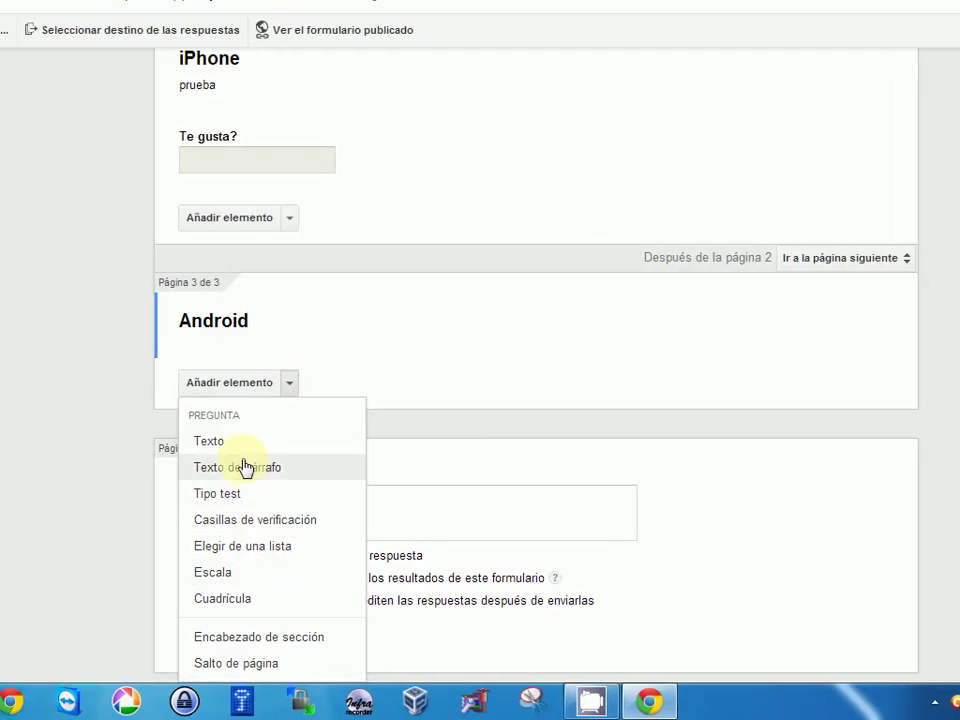
pyautogui.click(209, 441)
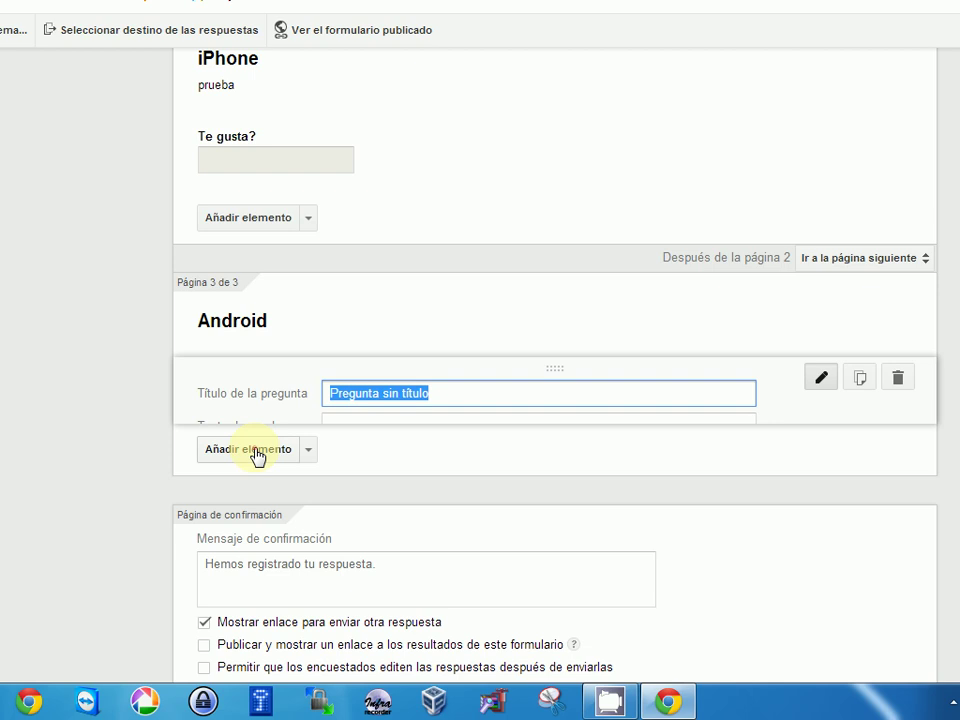
pyautogui.write('Te gusta?')
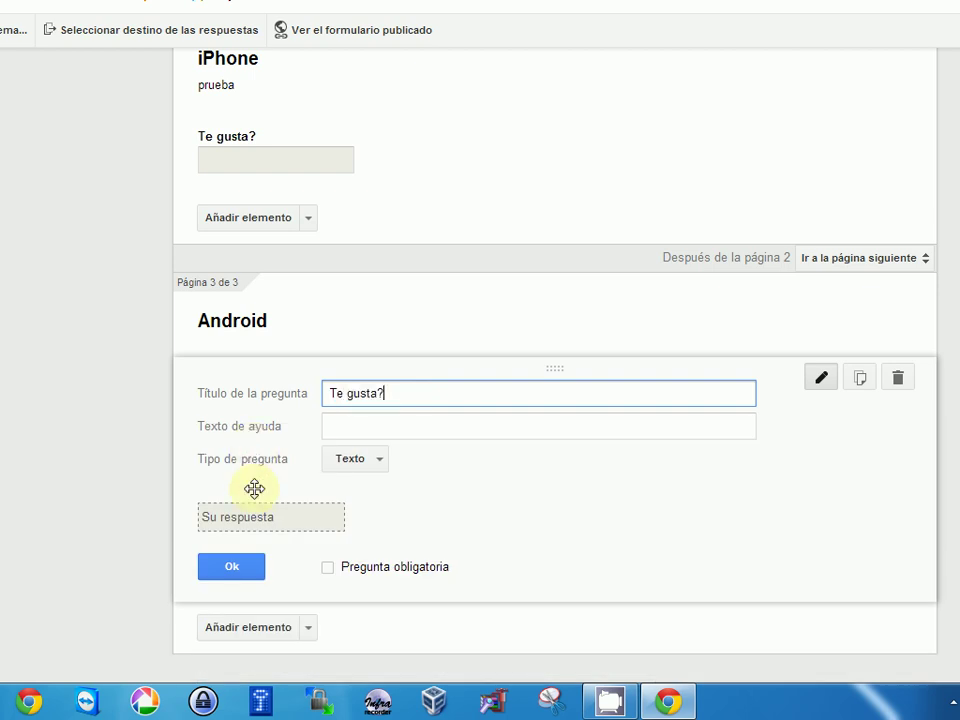
pyautogui.click(244, 566)
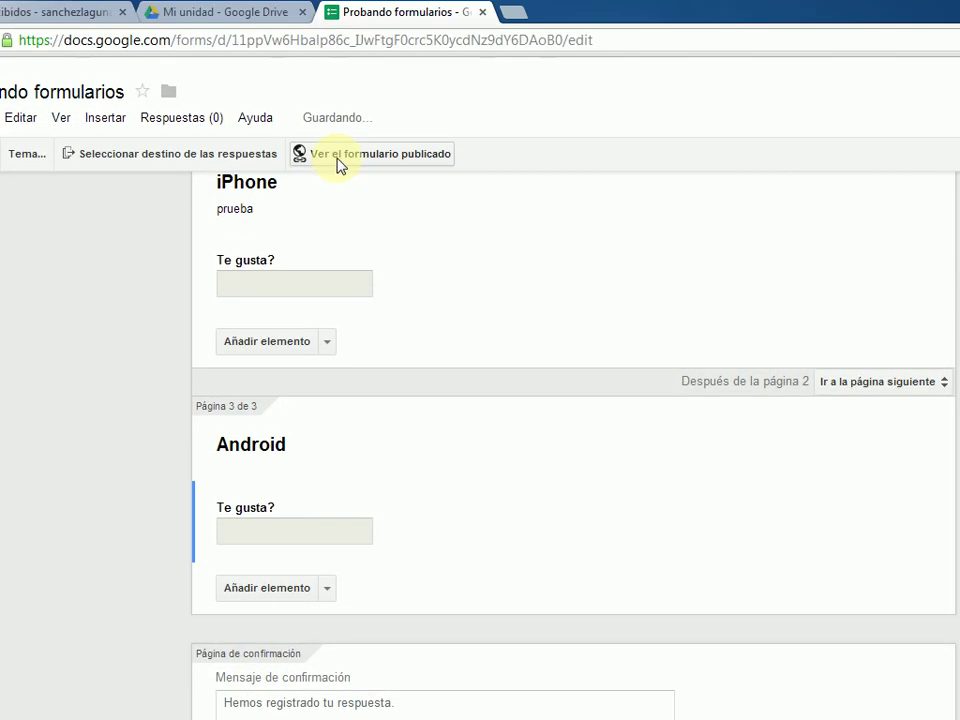
# - Test the published form by choosing iPhone, answering "Te gusta?" with "dkfjañsldkfj" and continuing past the iPhone page, then close it
pyautogui.click(345, 32)
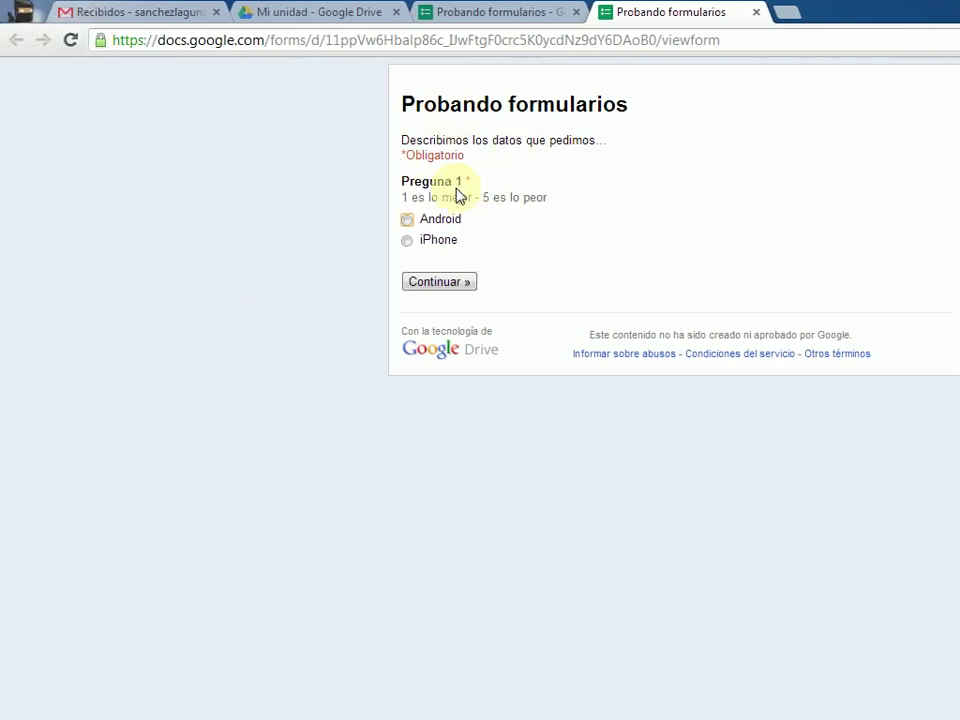
pyautogui.click(407, 241)
pyautogui.click(455, 288)
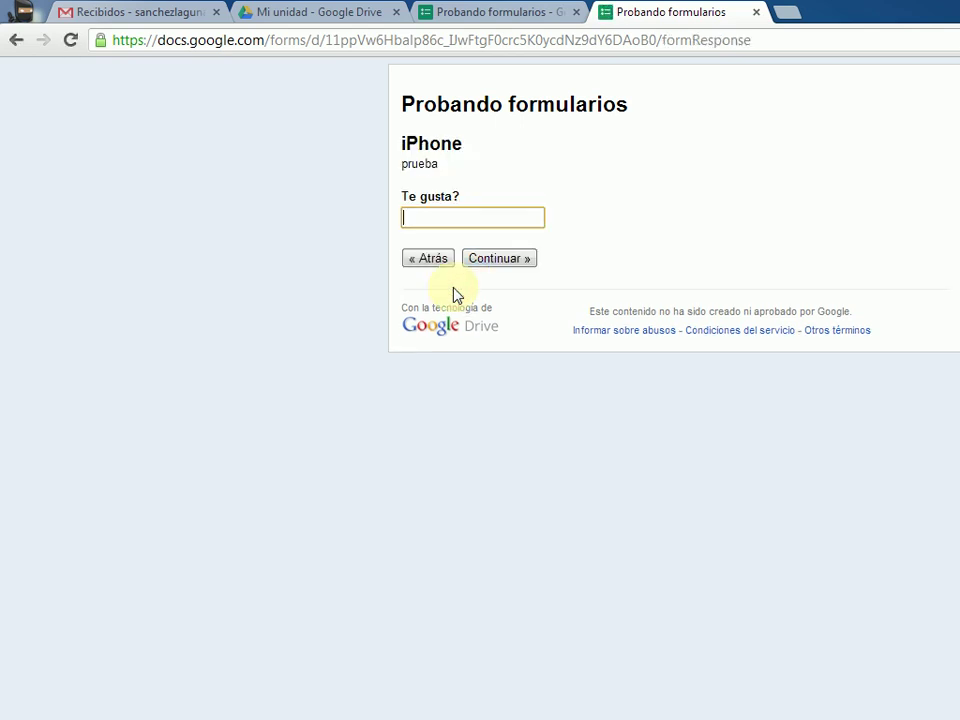
pyautogui.write('dkfjañsldkfj')
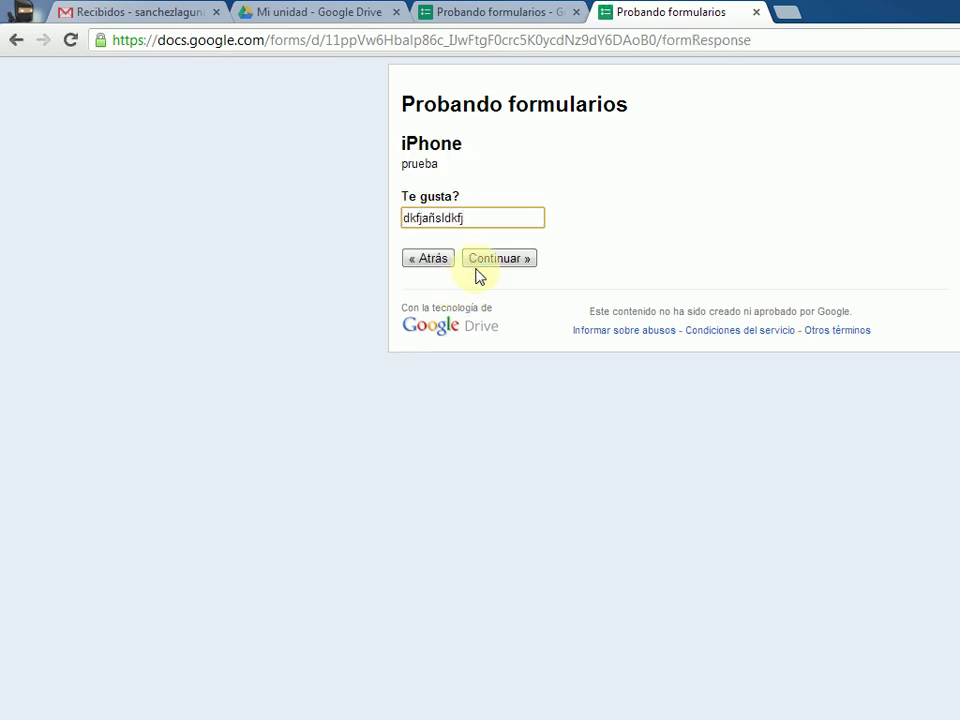
pyautogui.click(481, 259)
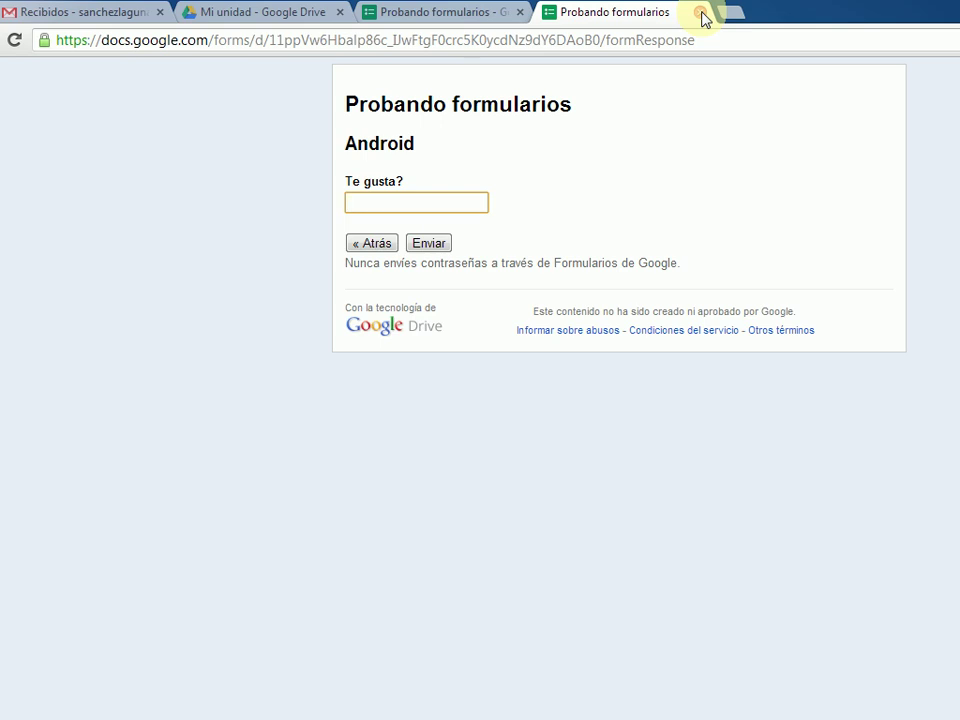
pyautogui.click(701, 13)
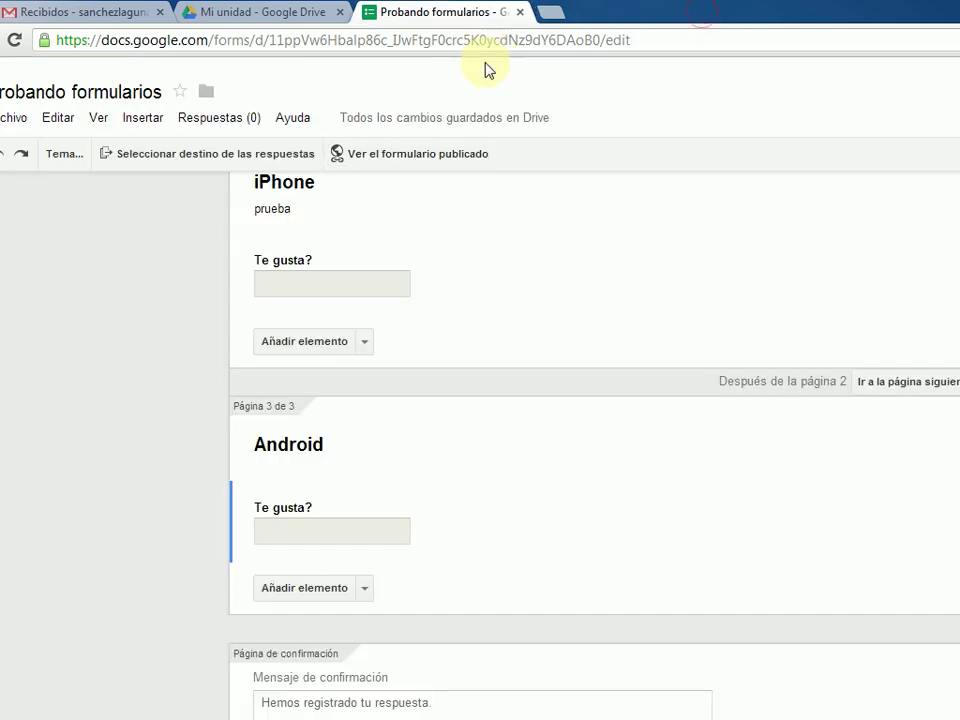
# - Set the navigation after page 1 to "Ir a la página siguiente" and after page 2 to "Enviar formulario"
pyautogui.scroll(-2, 281, 277)
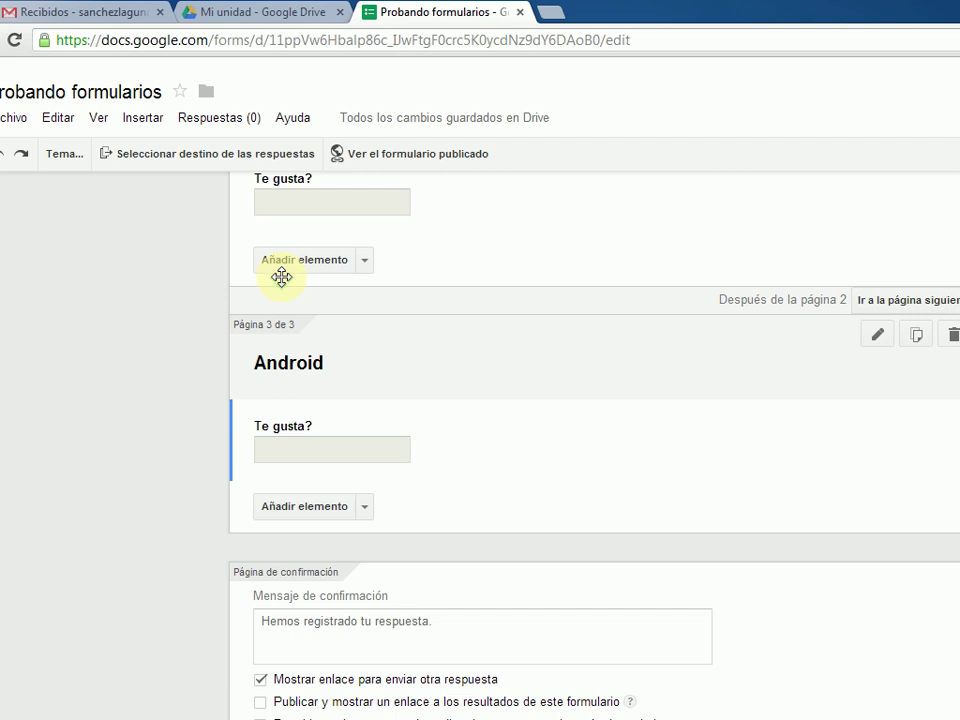
pyautogui.scroll(2, 281, 277)
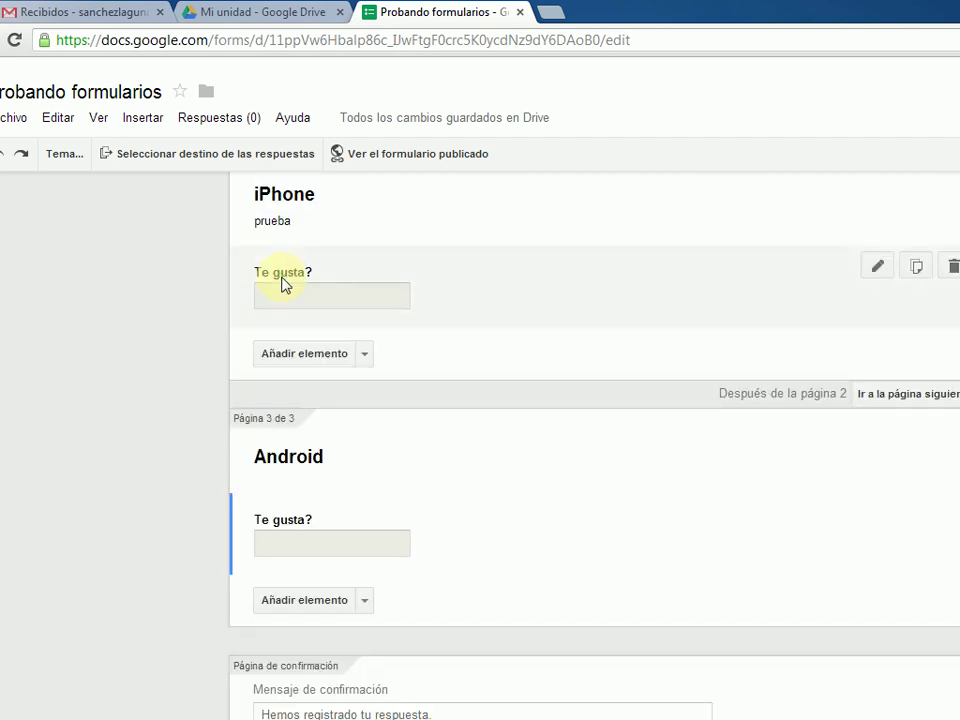
pyautogui.scroll(-2, 281, 284)
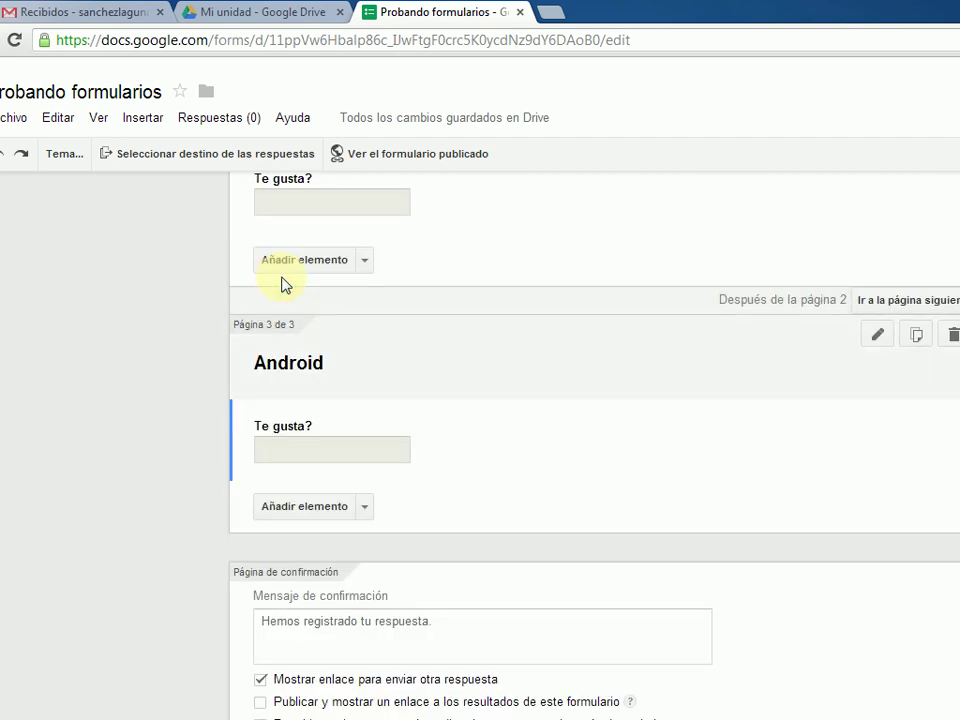
pyautogui.scroll(6, 281, 284)
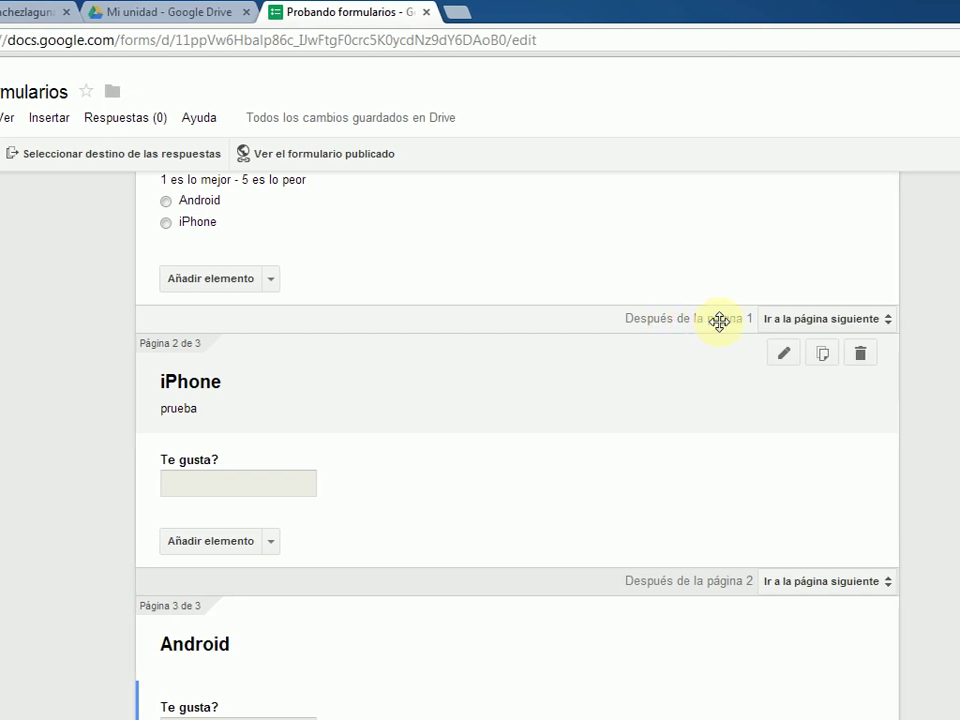
pyautogui.click(858, 318)
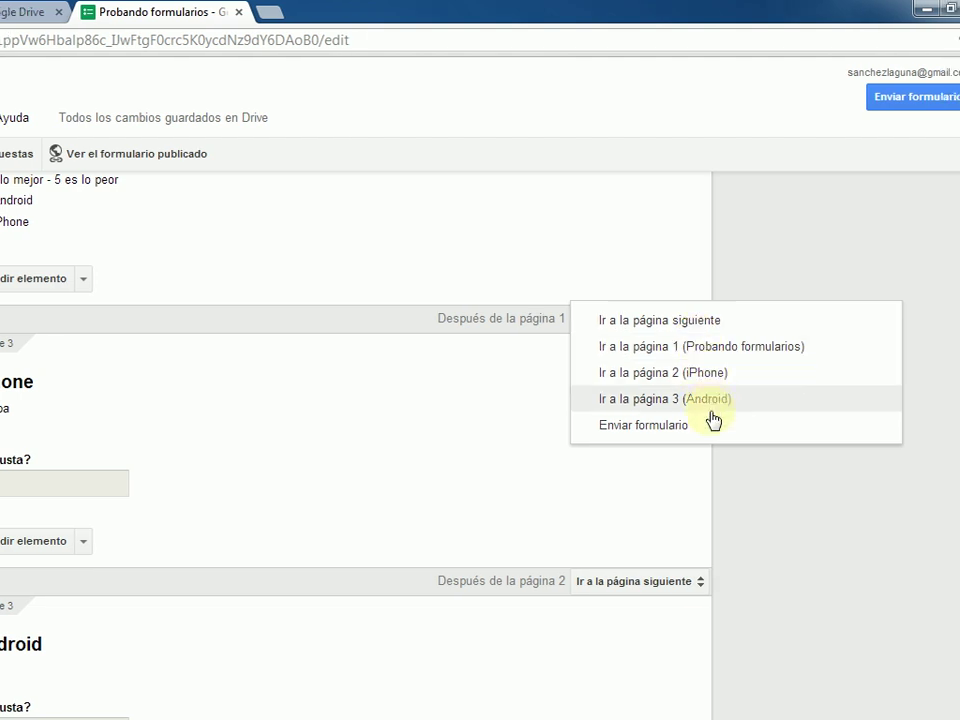
pyautogui.click(671, 326)
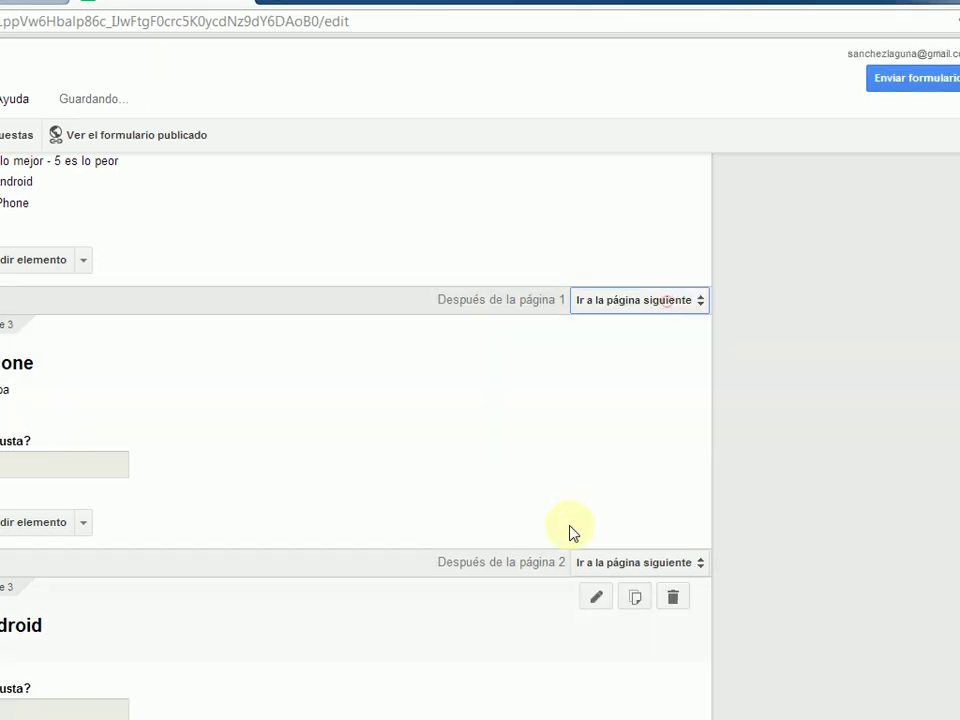
pyautogui.scroll(-1, 572, 532)
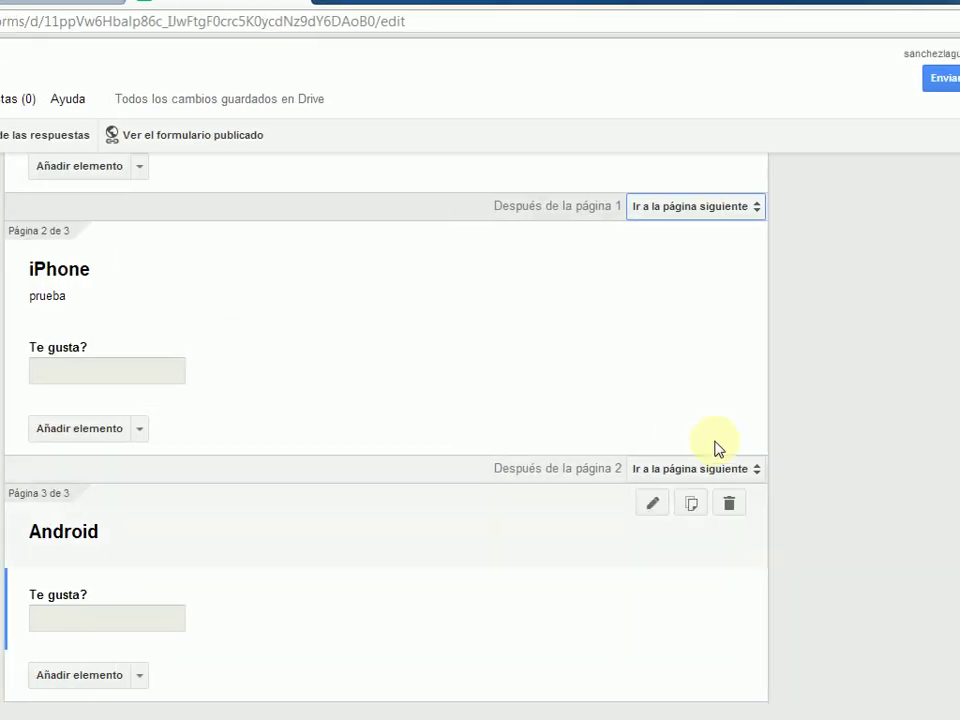
pyautogui.click(705, 472)
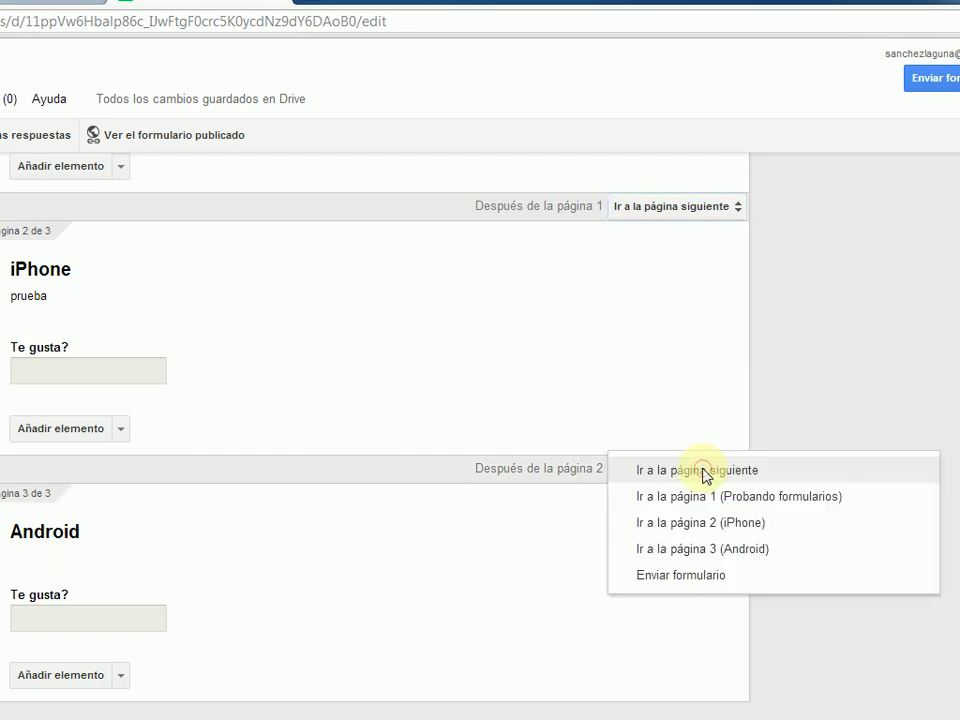
pyautogui.click(705, 537)
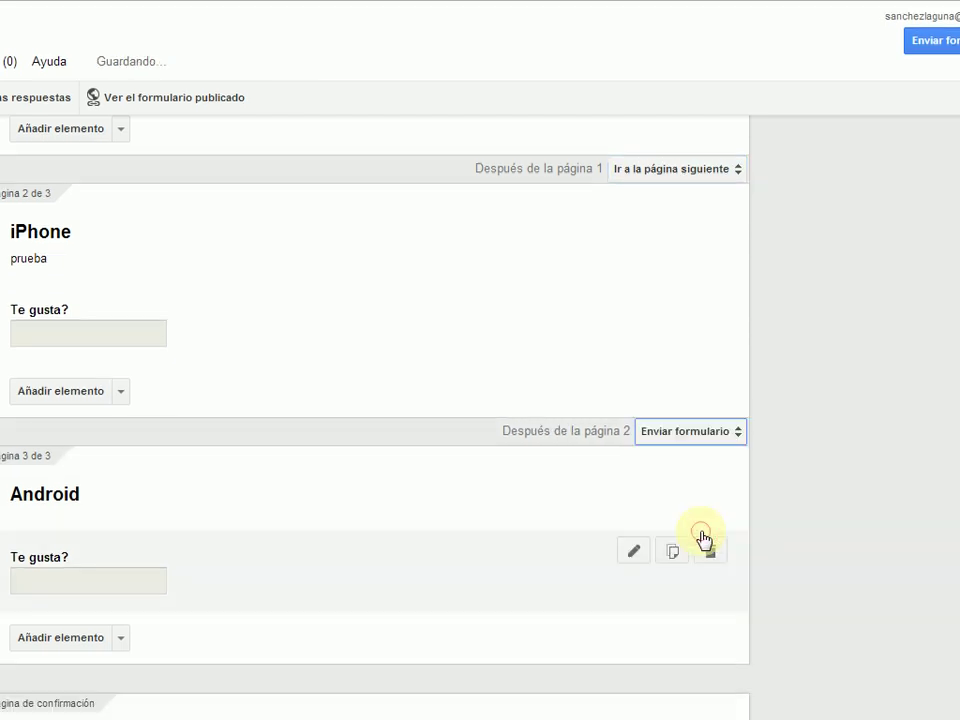
pyautogui.scroll(-1, 705, 537)
pyautogui.scroll(-1, 705, 537)
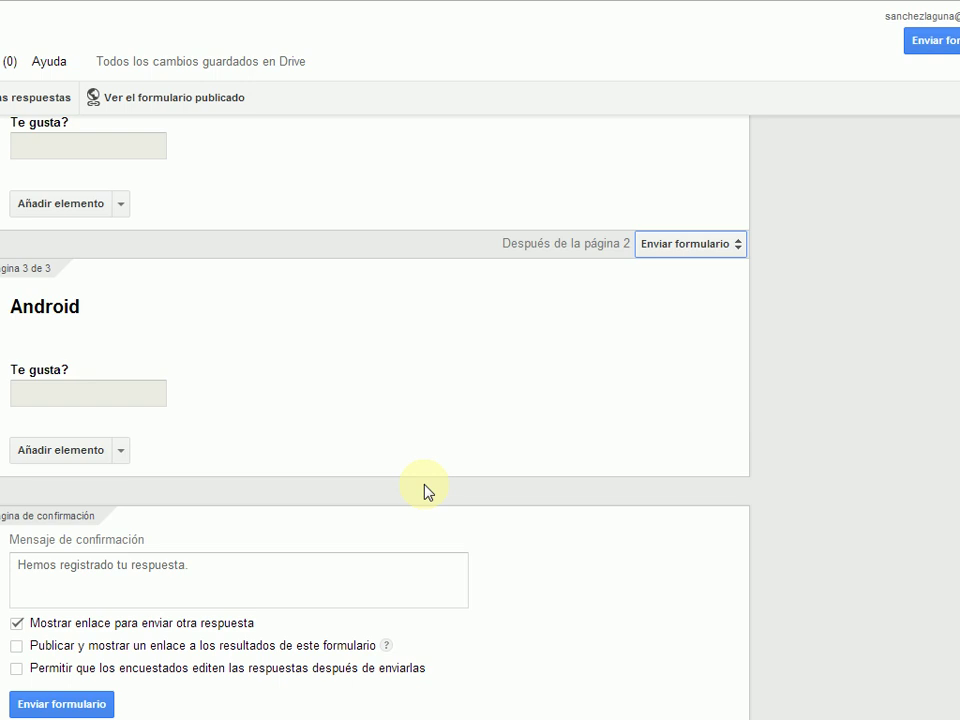
pyautogui.click(642, 425)
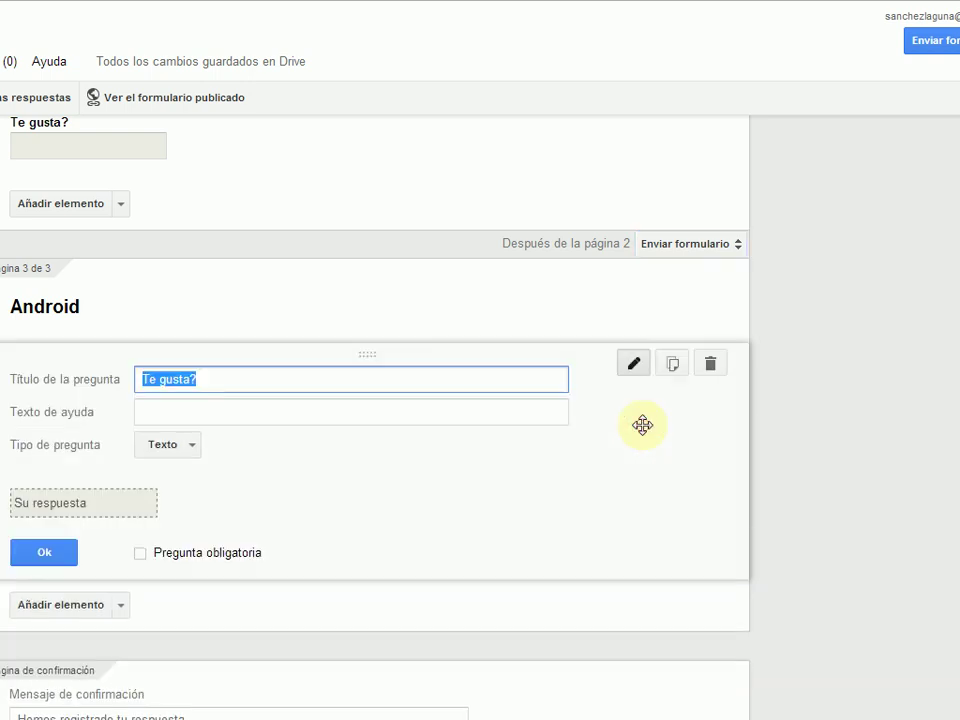
pyautogui.click(389, 294)
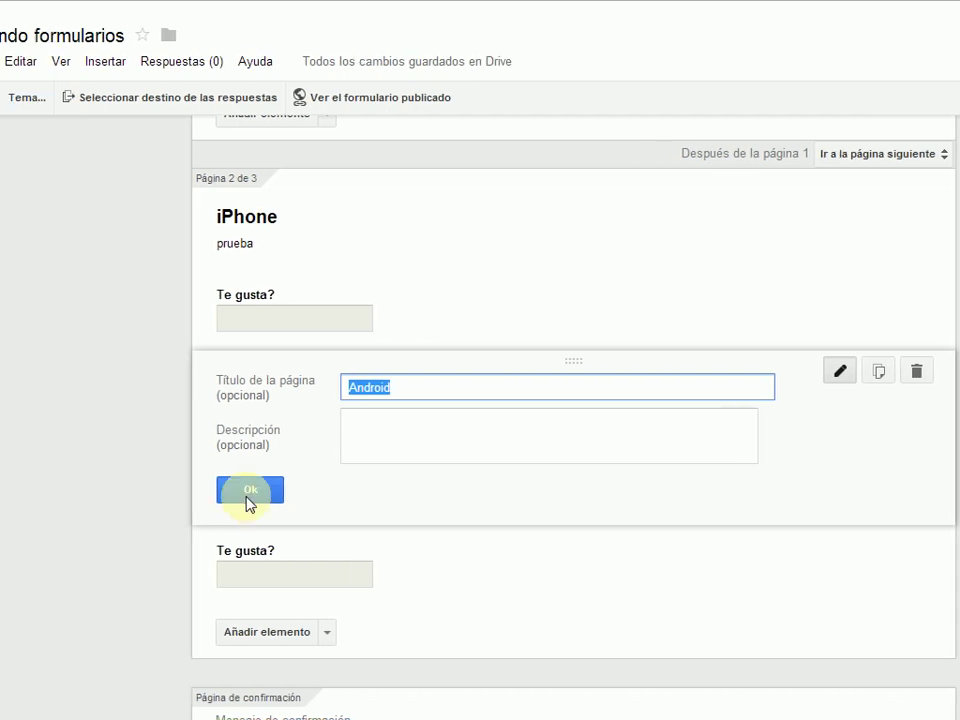
pyautogui.click(170, 493)
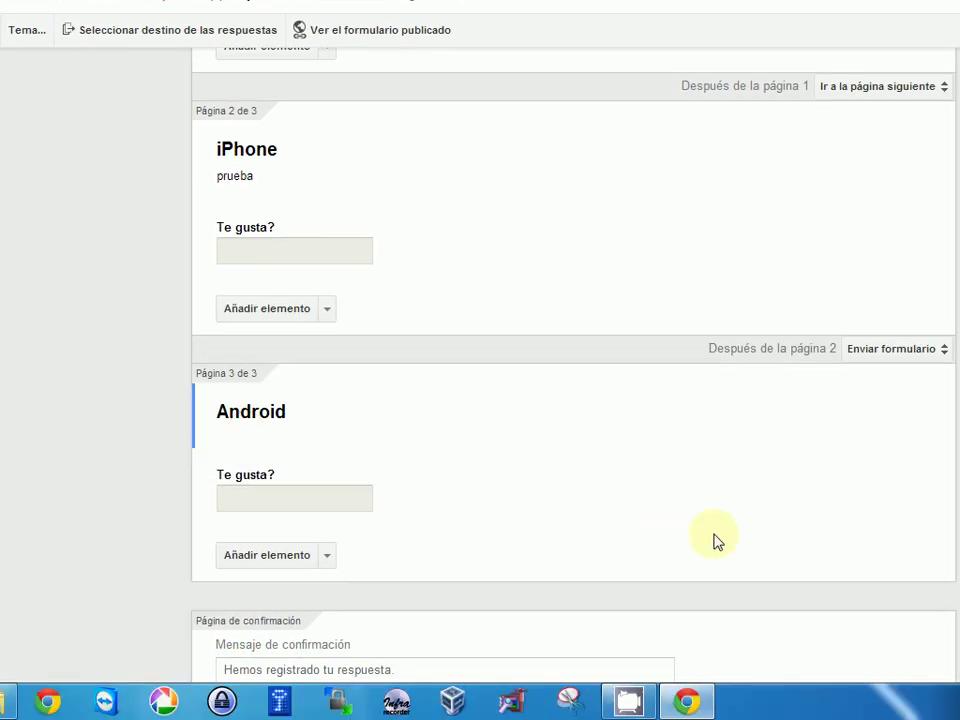
pyautogui.scroll(-2, 730, 540)
pyautogui.scroll(-2, 715, 540)
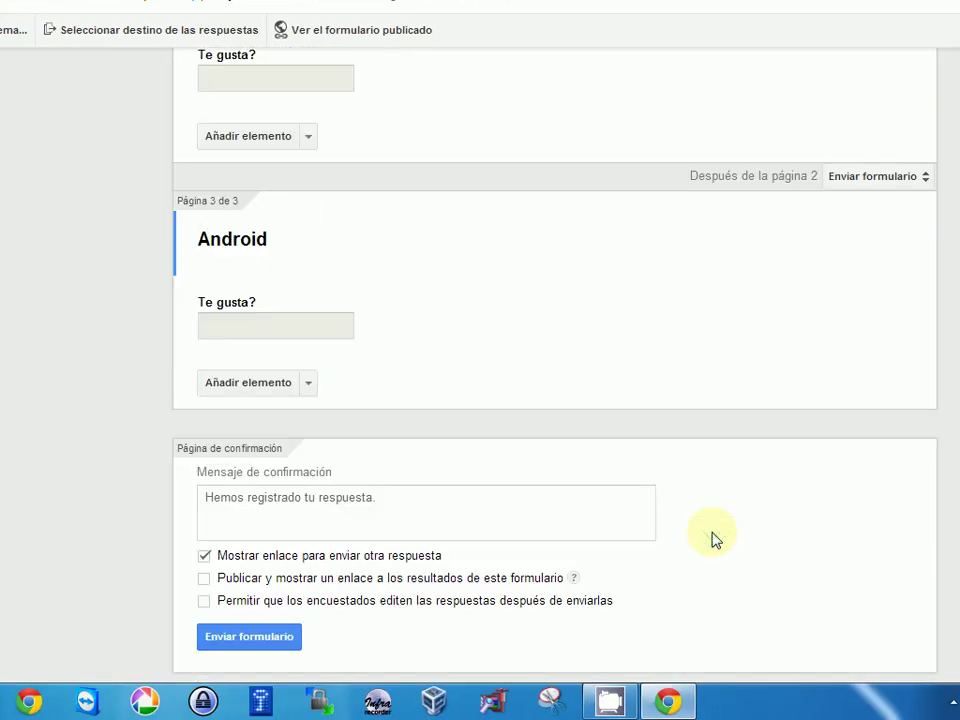
pyautogui.scroll(2, 713, 540)
pyautogui.moveTo(814, 315)
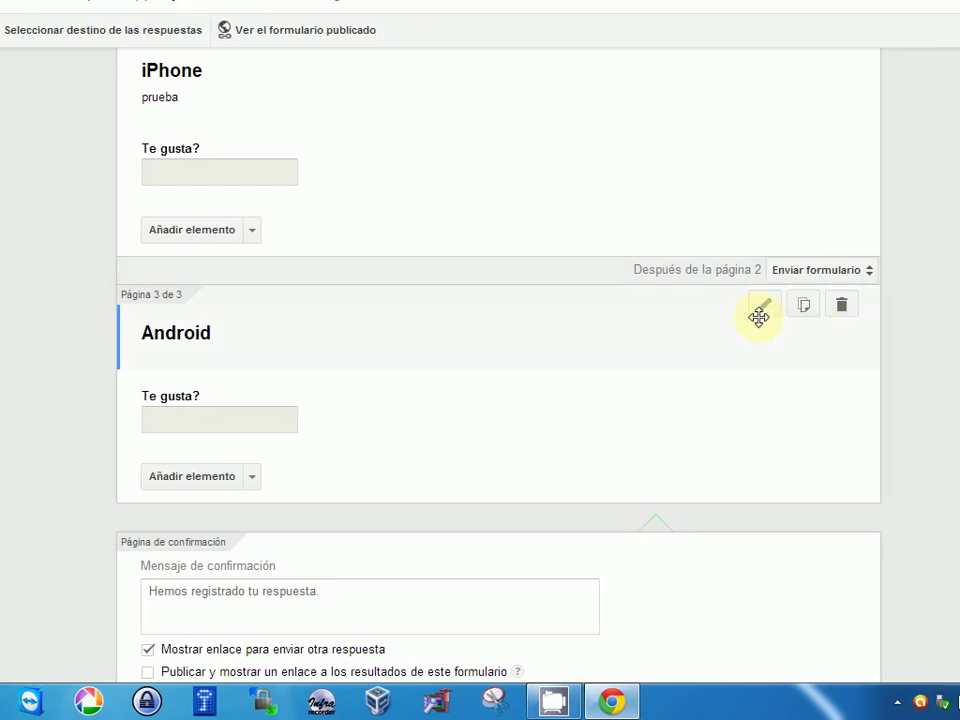
# - Set the confirmation message to "muchas gracias por responder.." and enable both publishing a results link and letting respondents edit their submitted answers
pyautogui.scroll(-2, 713, 386)
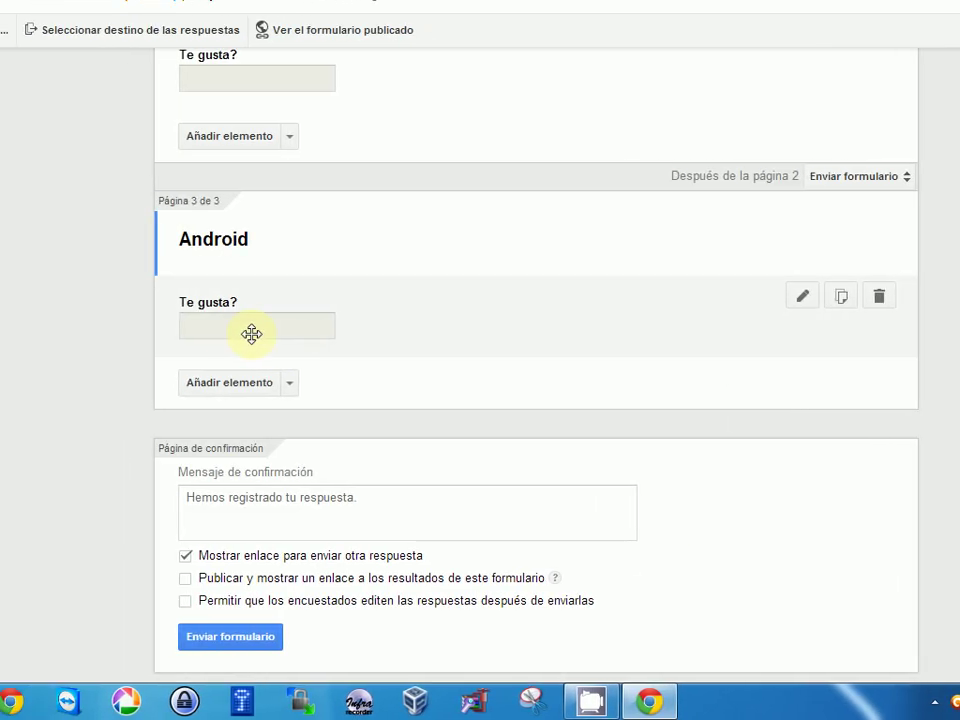
pyautogui.click(307, 506)
pyautogui.write('mucha')
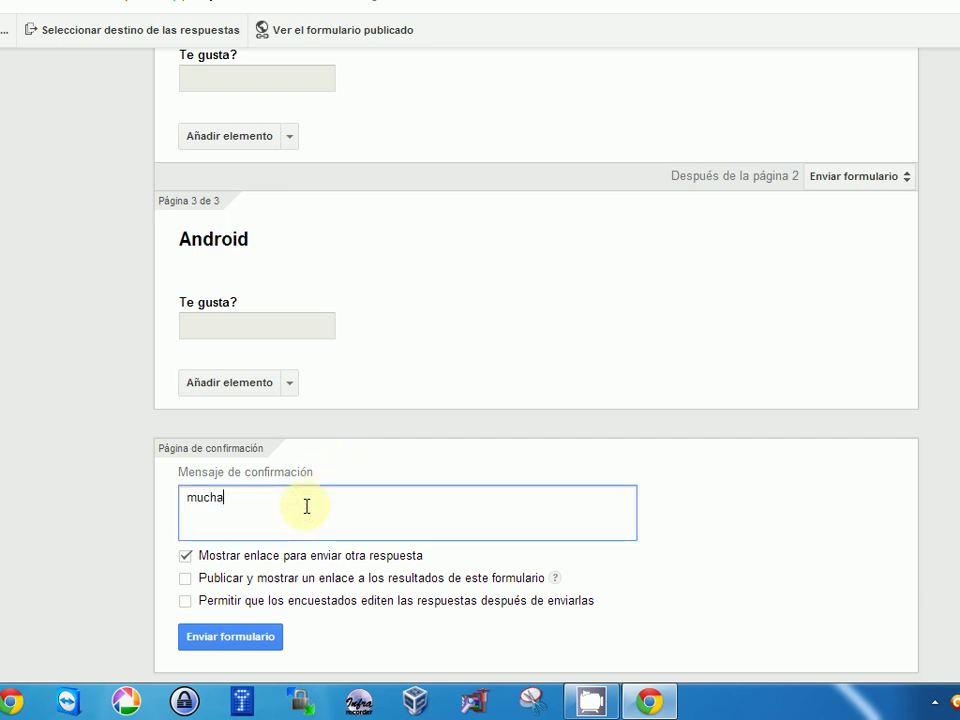
pyautogui.write('s gracias por responder..')
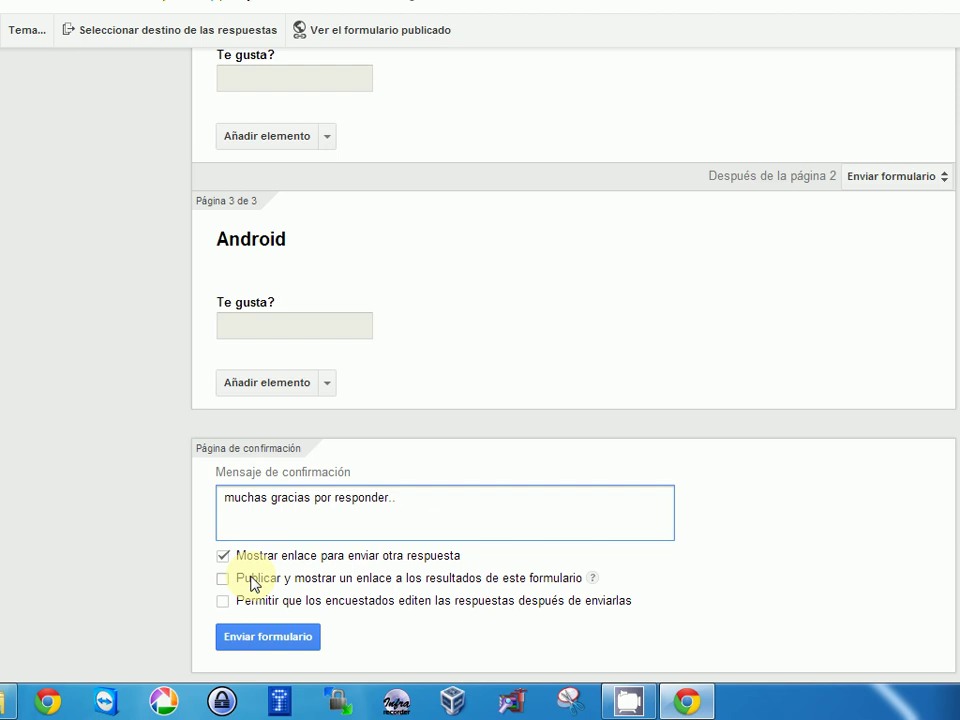
pyautogui.click(251, 580)
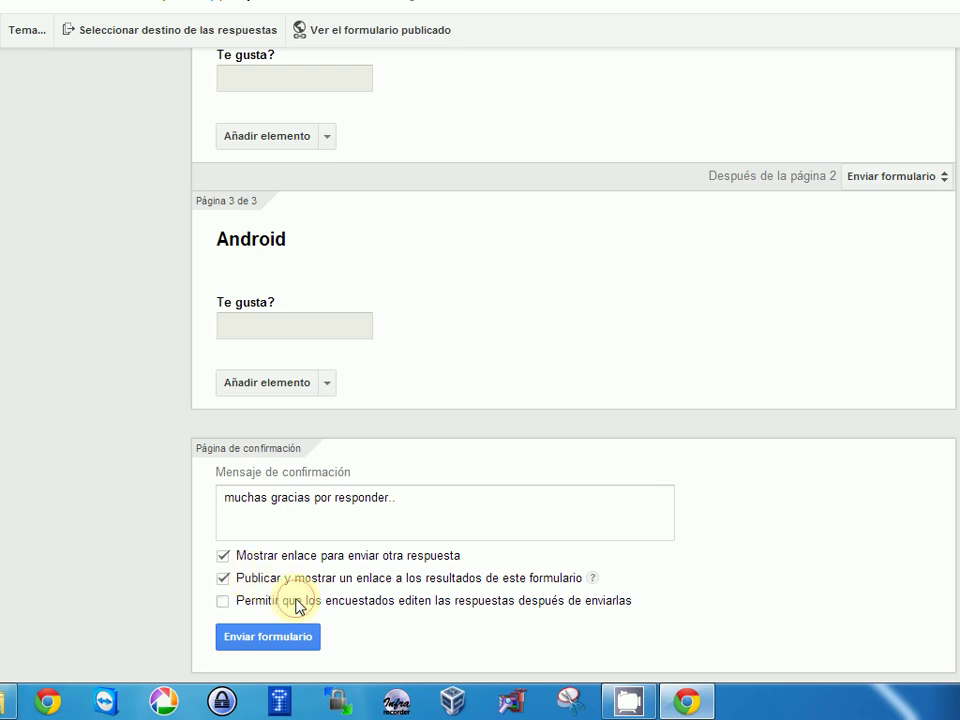
pyautogui.click(297, 606)
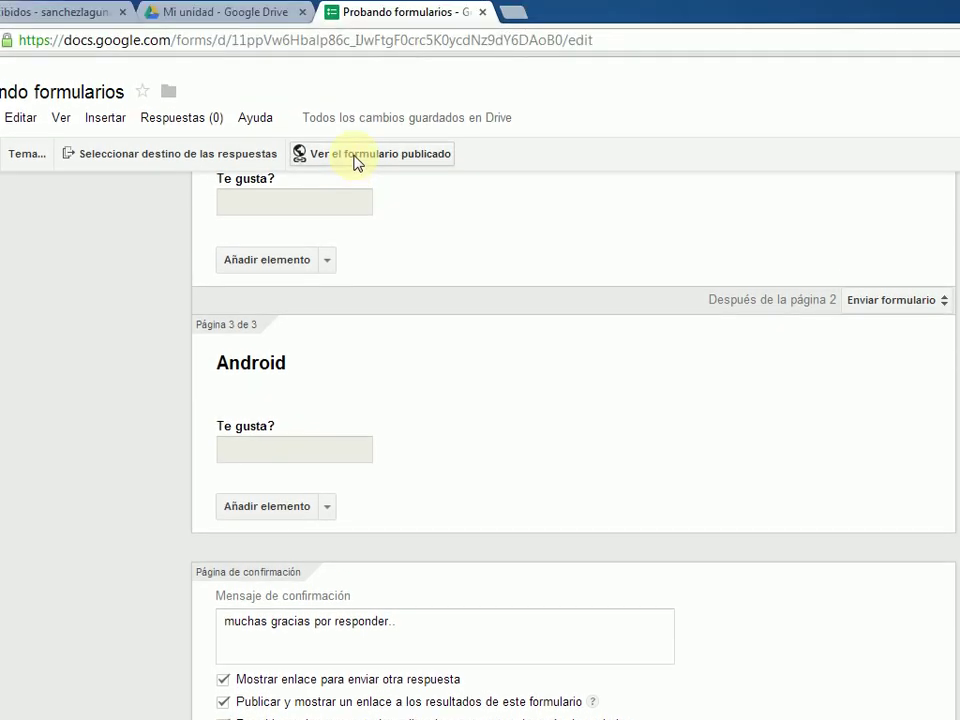
# - Submit a test response in the published form, choosing iPhone and answering "Te gusta?" with "Sídfjadsjf"
pyautogui.click(355, 160)
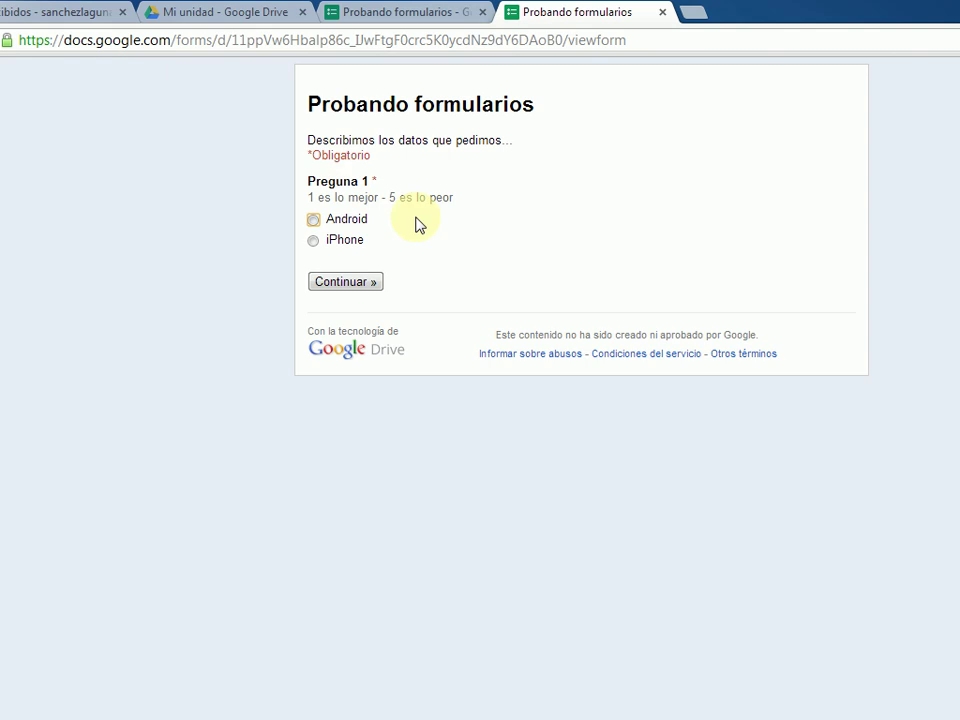
pyautogui.click(349, 221)
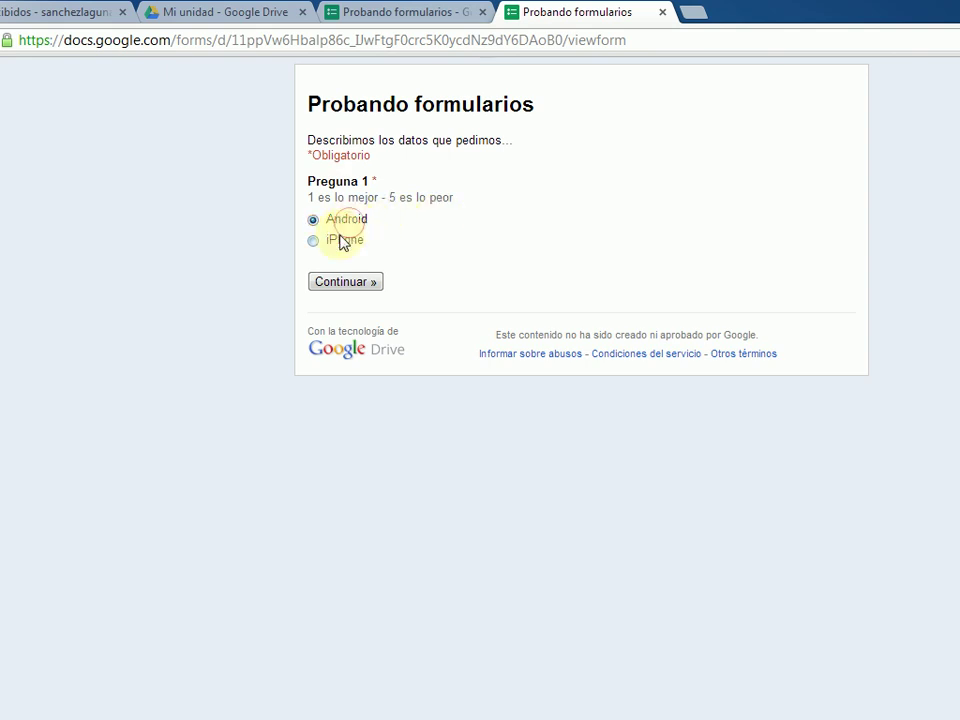
pyautogui.click(340, 242)
pyautogui.click(339, 281)
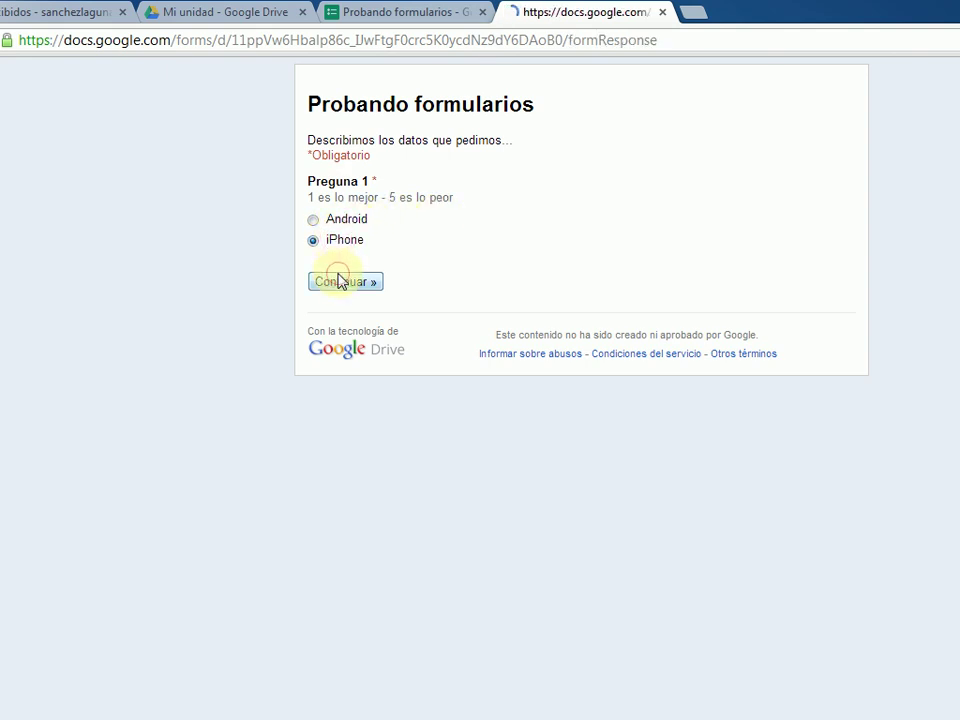
pyautogui.click(369, 216)
pyautogui.write('S')
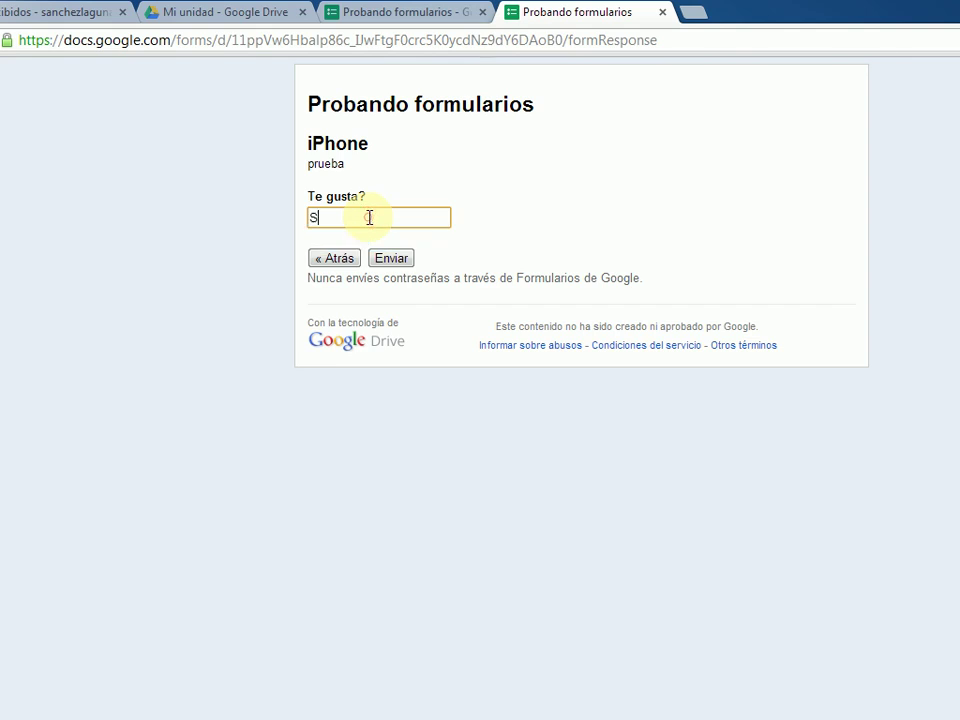
pyautogui.write('ídfjadsjf')
pyautogui.click(391, 261)
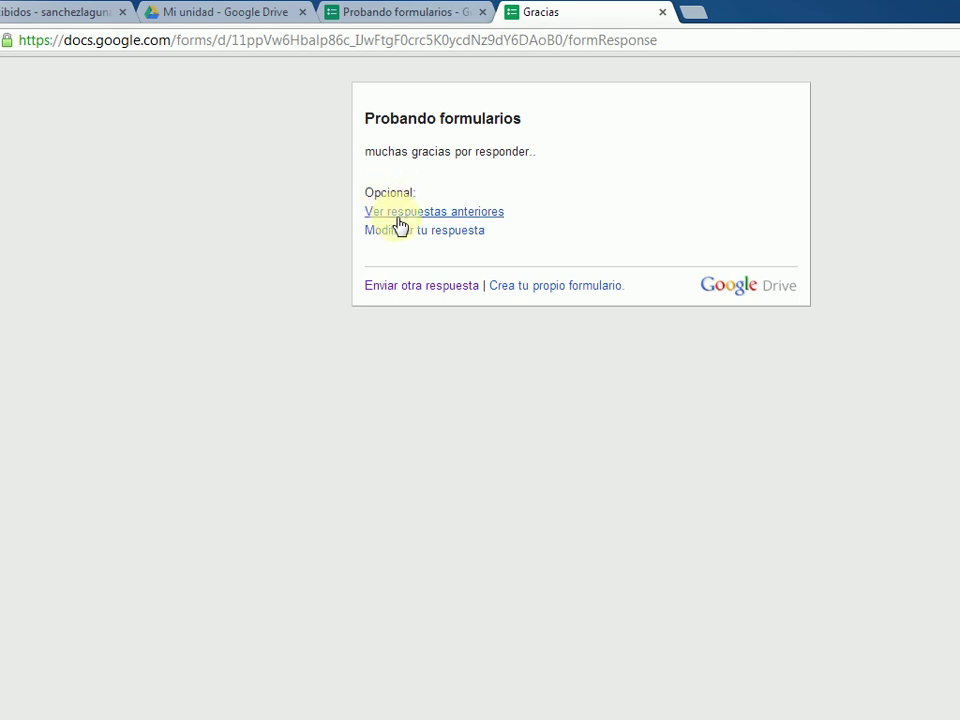
# - Check the "Modificar tu respuesta" link on the confirmation page, then close the response editor and the confirmation page
pyautogui.moveTo(436, 241)
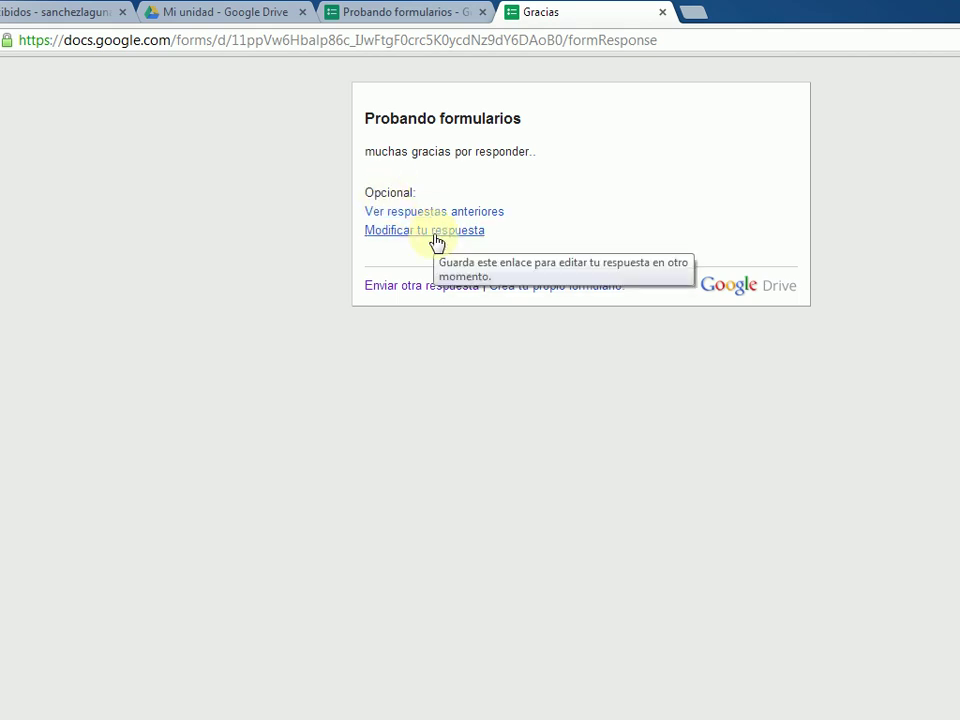
pyautogui.click(434, 235)
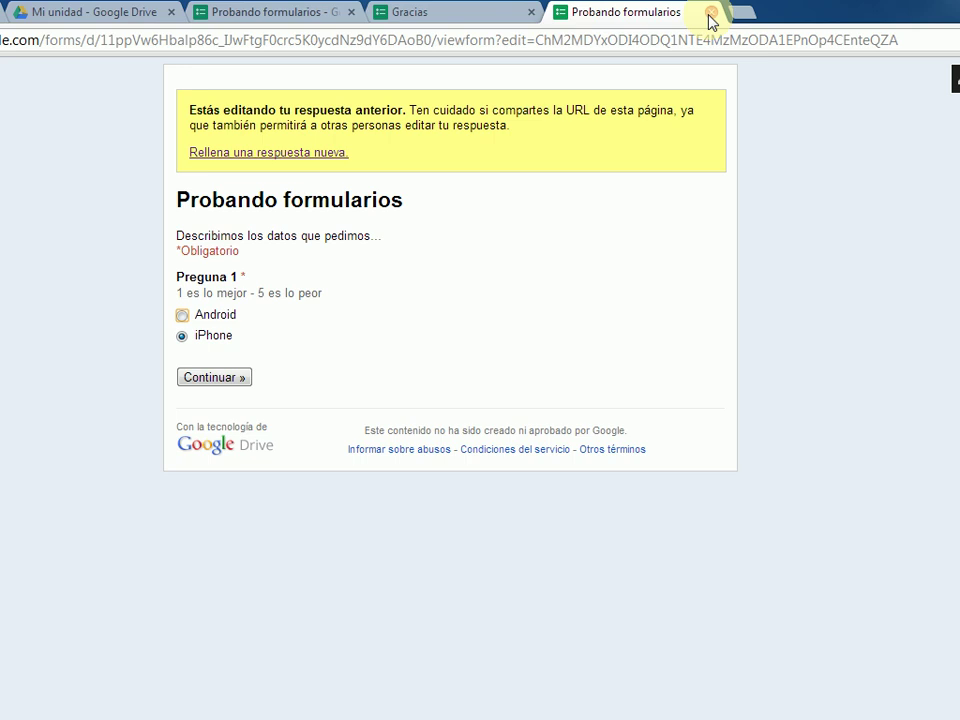
pyautogui.click(710, 20)
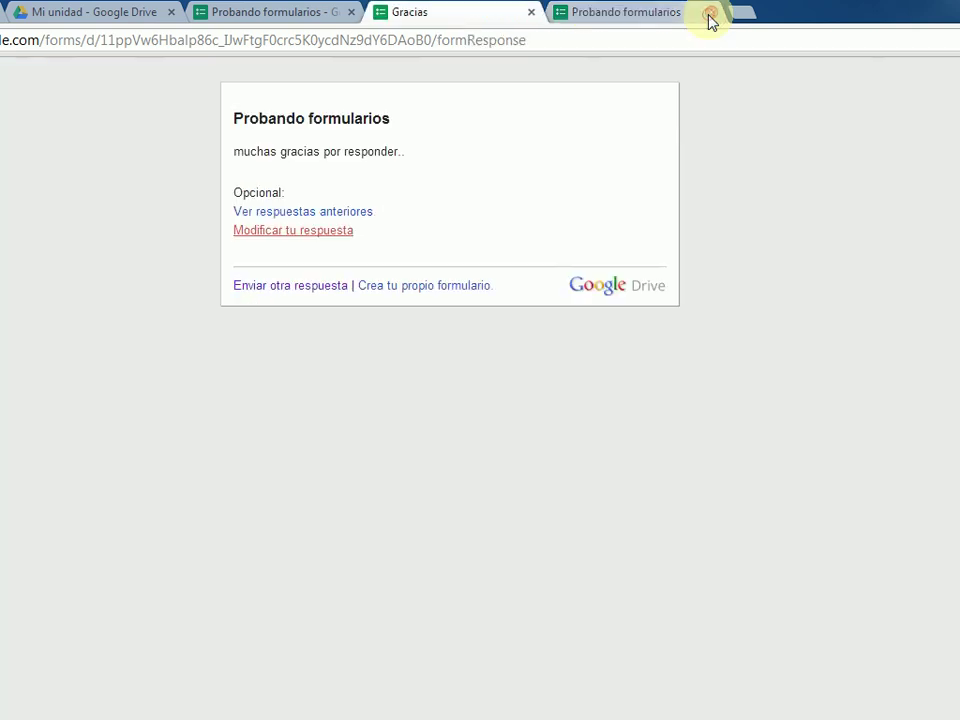
pyautogui.click(531, 13)
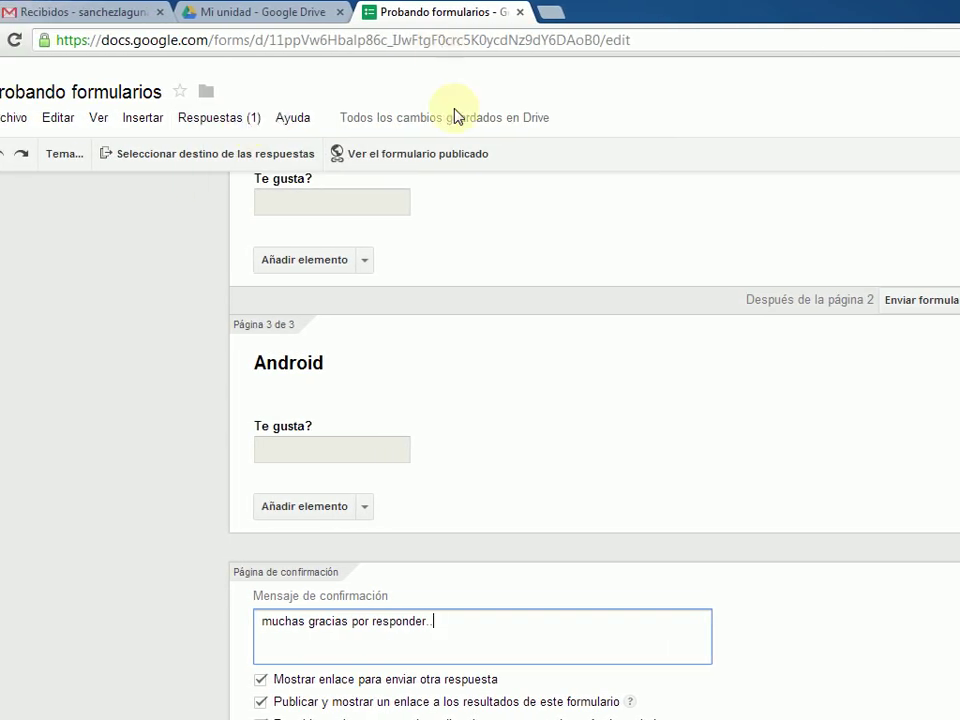
# - Submit another published-form response, choosing Android and answering "Te gusta?" with "Lo que más :)", then close the confirmation page
pyautogui.click(418, 157)
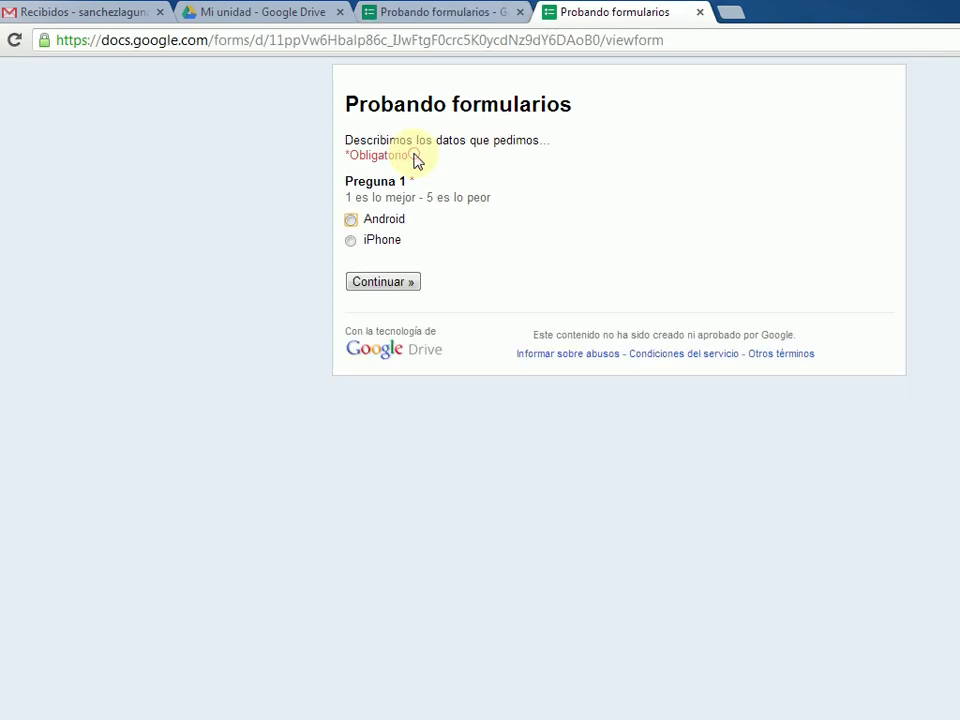
pyautogui.click(351, 220)
pyautogui.click(369, 281)
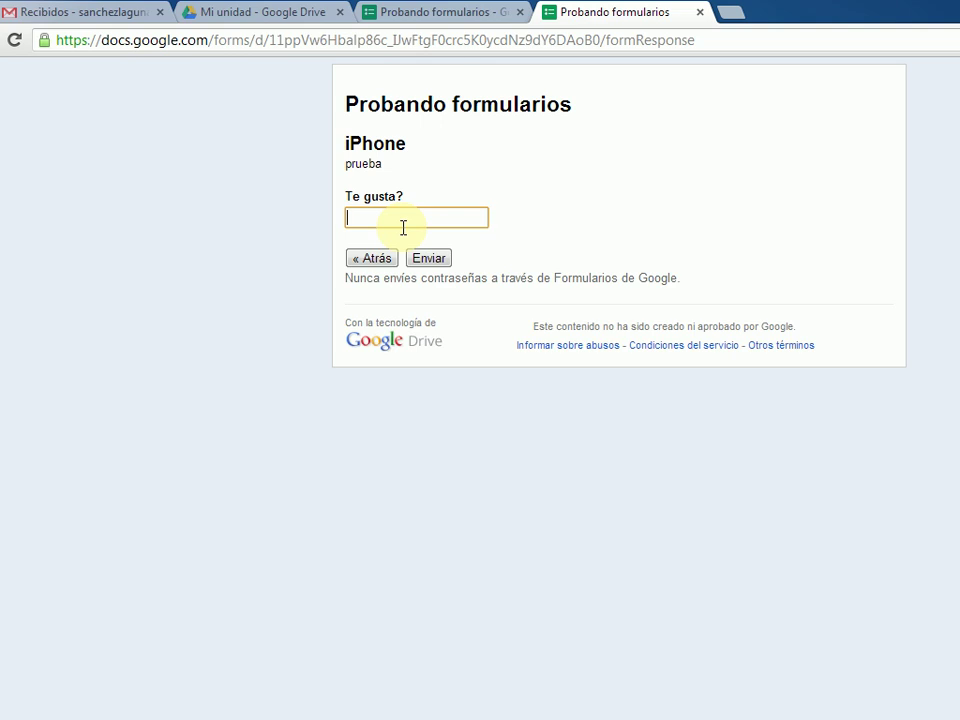
pyautogui.write('Lo que más :)')
pyautogui.click(424, 262)
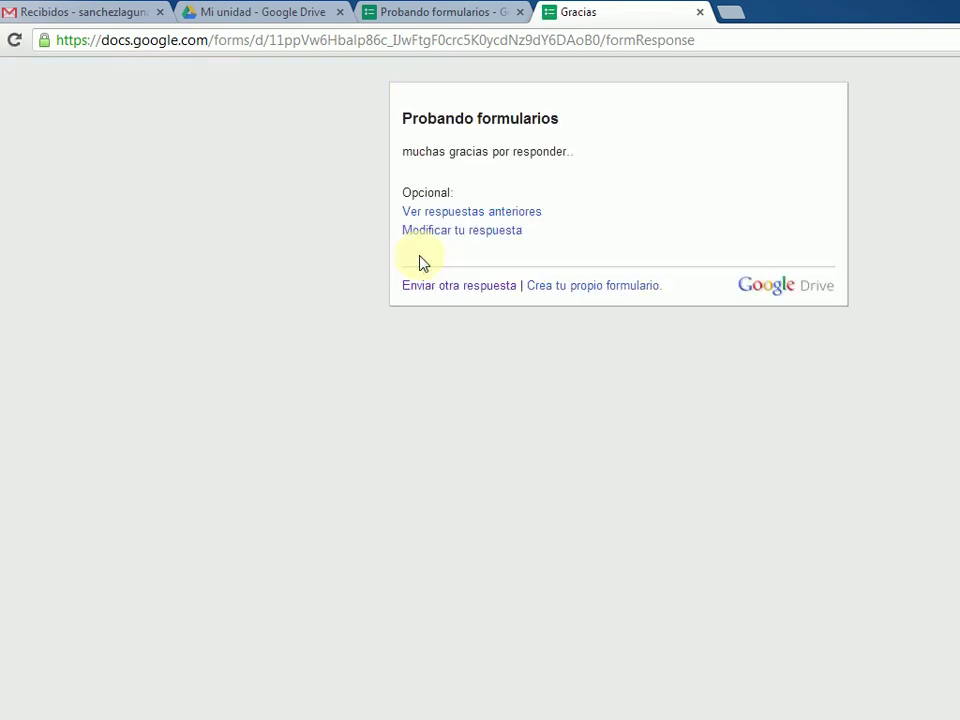
pyautogui.click(699, 12)
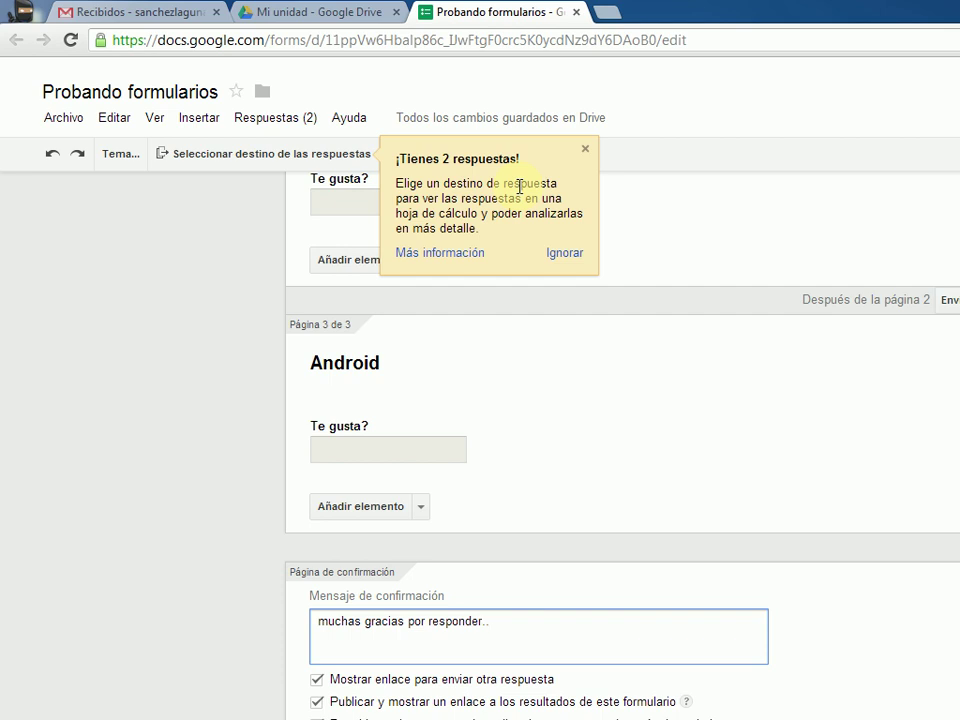
# - Dismiss the response destination notice and review the form's "Resumen de respuestas" charts and answers, then close the summary
pyautogui.click(306, 120)
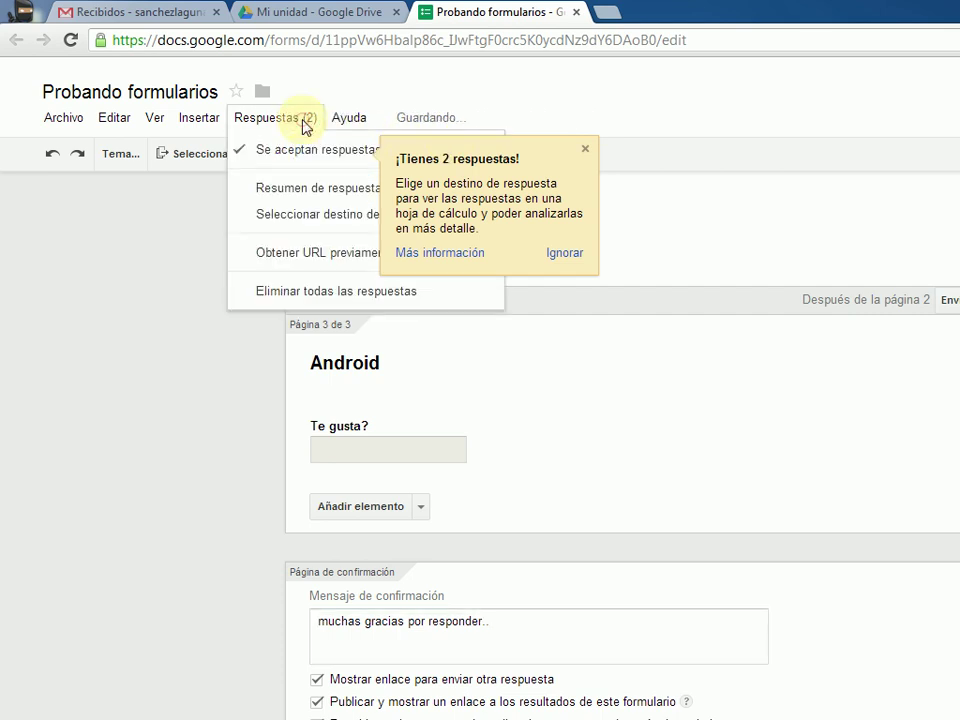
pyautogui.click(585, 149)
pyautogui.click(299, 120)
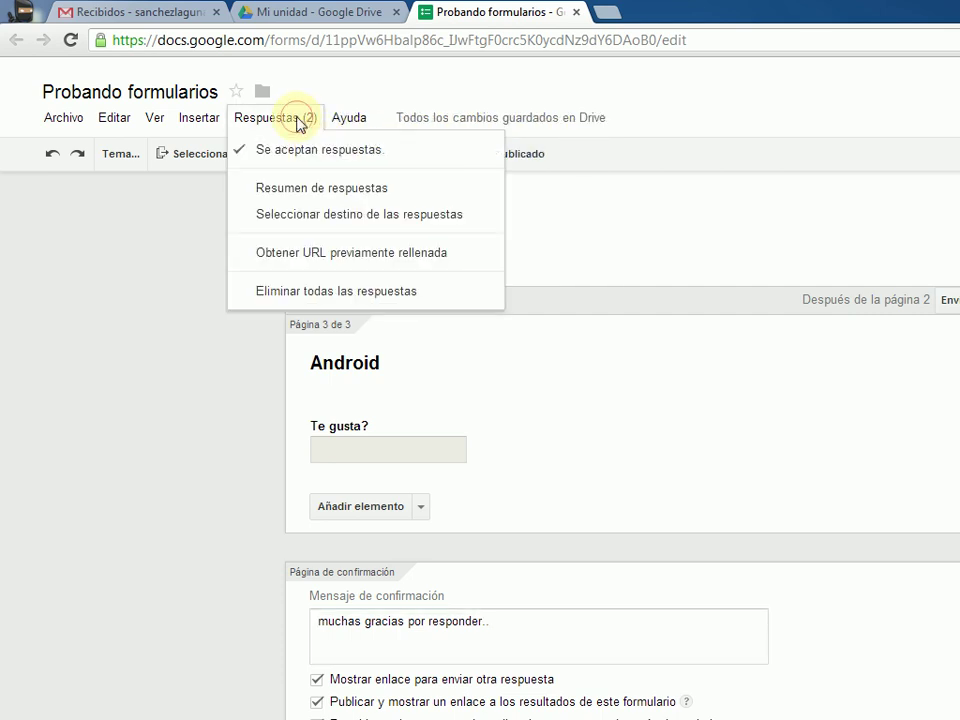
pyautogui.click(309, 198)
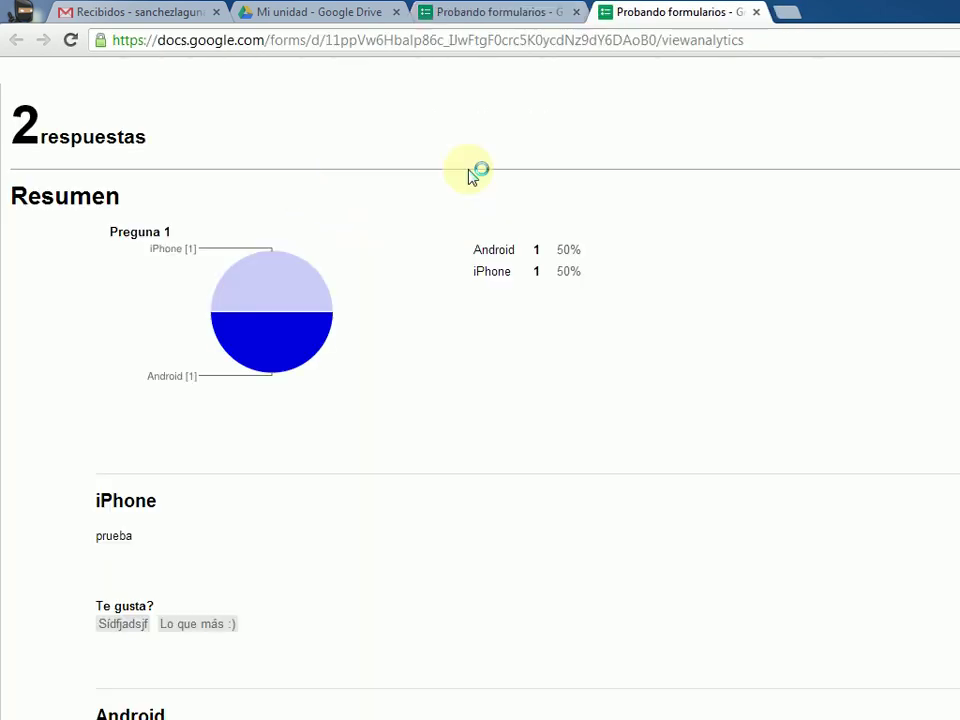
pyautogui.scroll(-3, 500, 585)
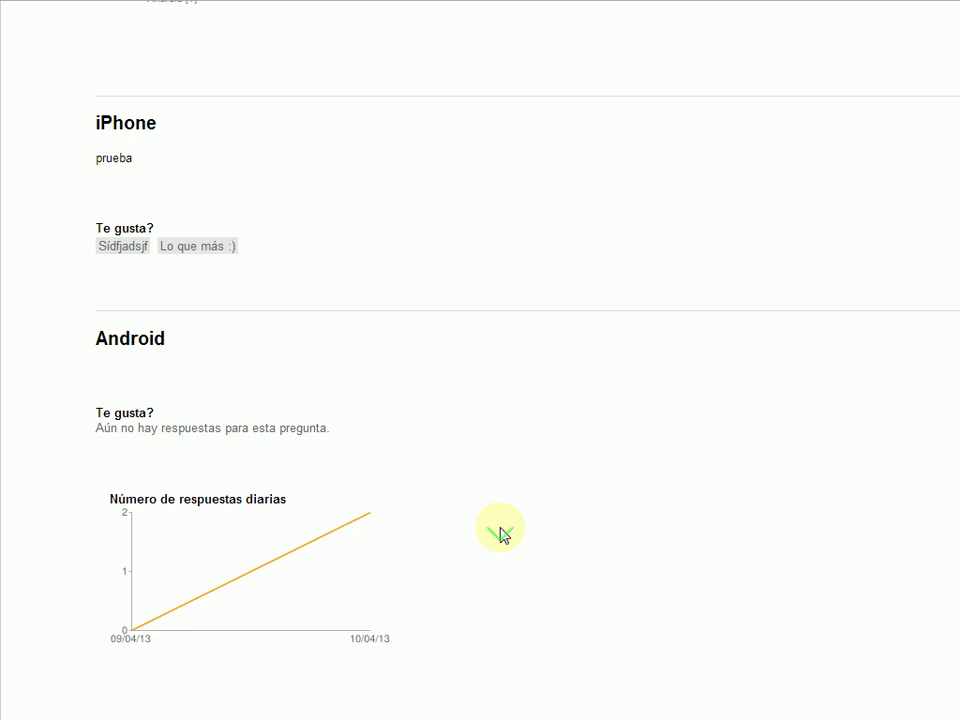
pyautogui.scroll(3, 500, 585)
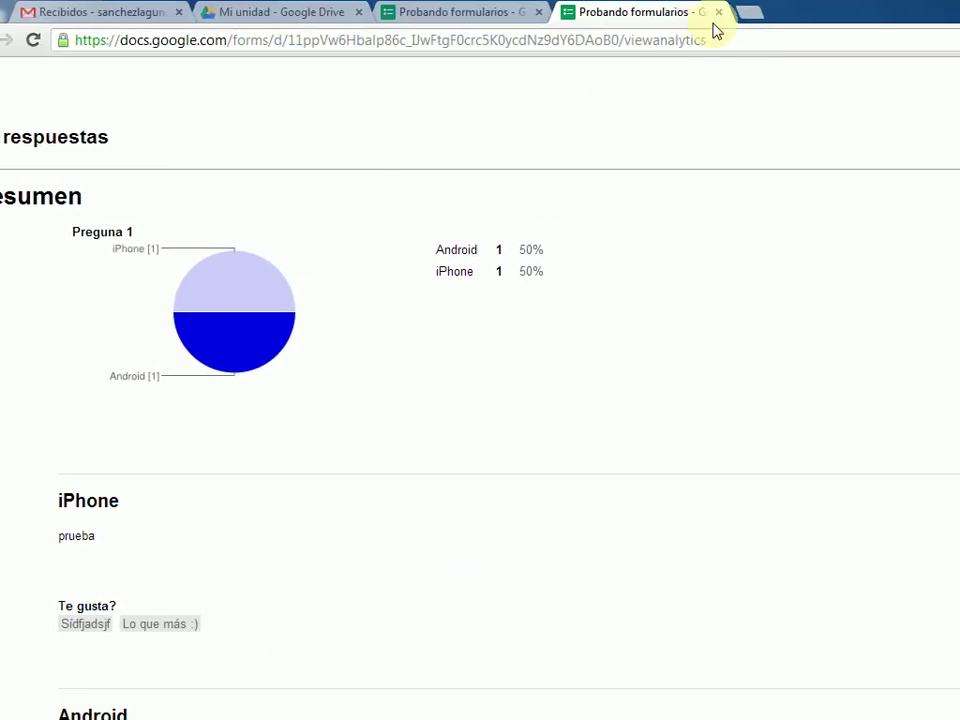
pyautogui.click(702, 13)
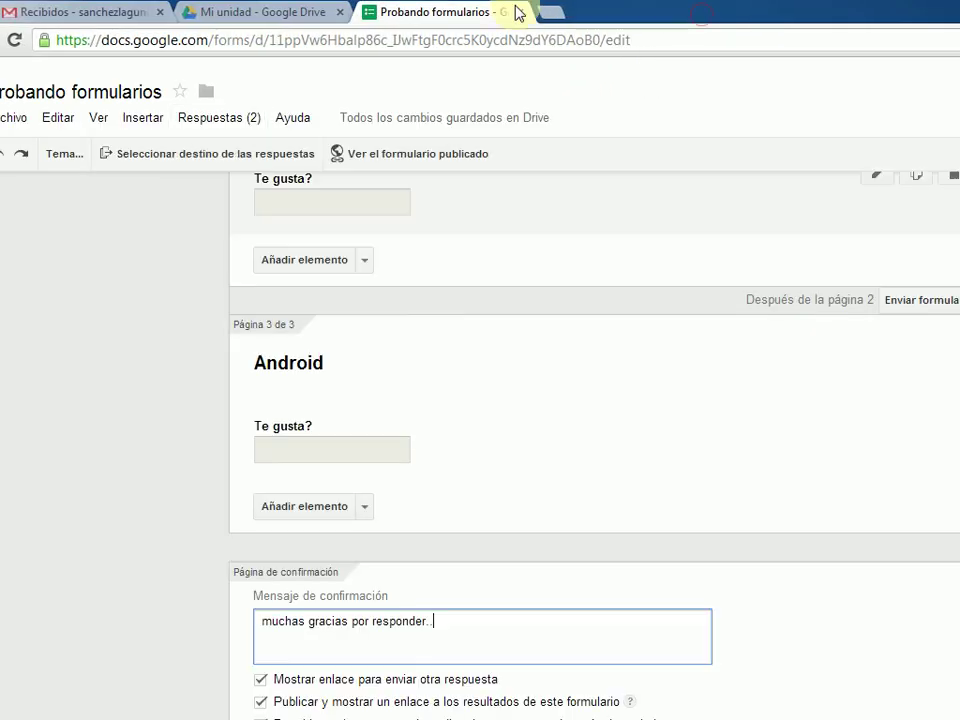
# - Generate a prefilled form URL with iPhone chosen, "Mucho" as the iPhone "Te gusta?" answer and "Nada" as the Android one
pyautogui.click(248, 120)
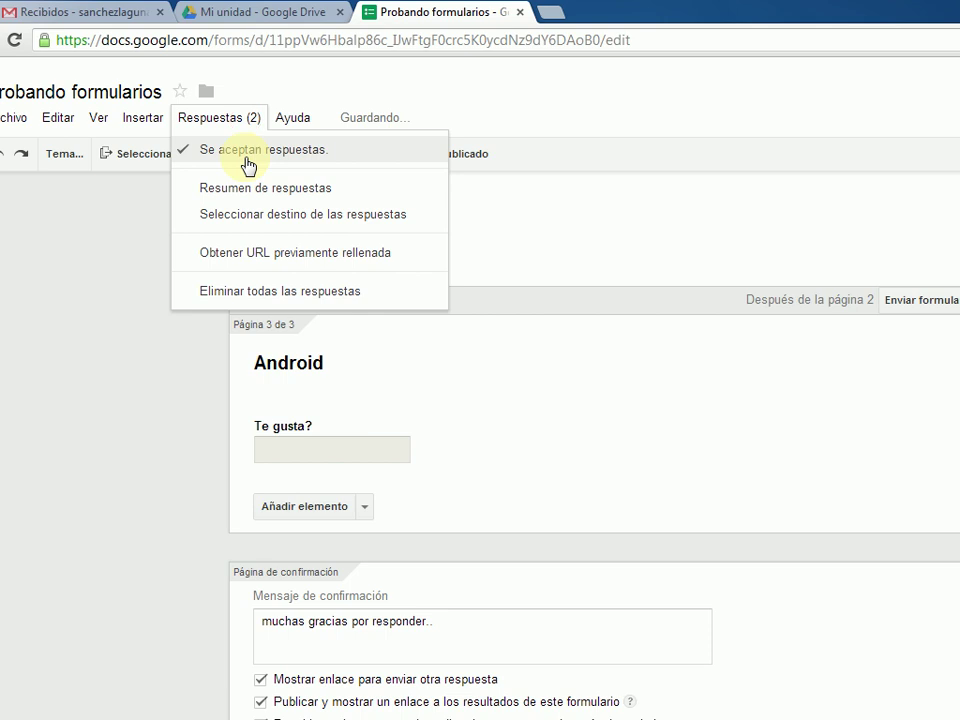
pyautogui.click(258, 258)
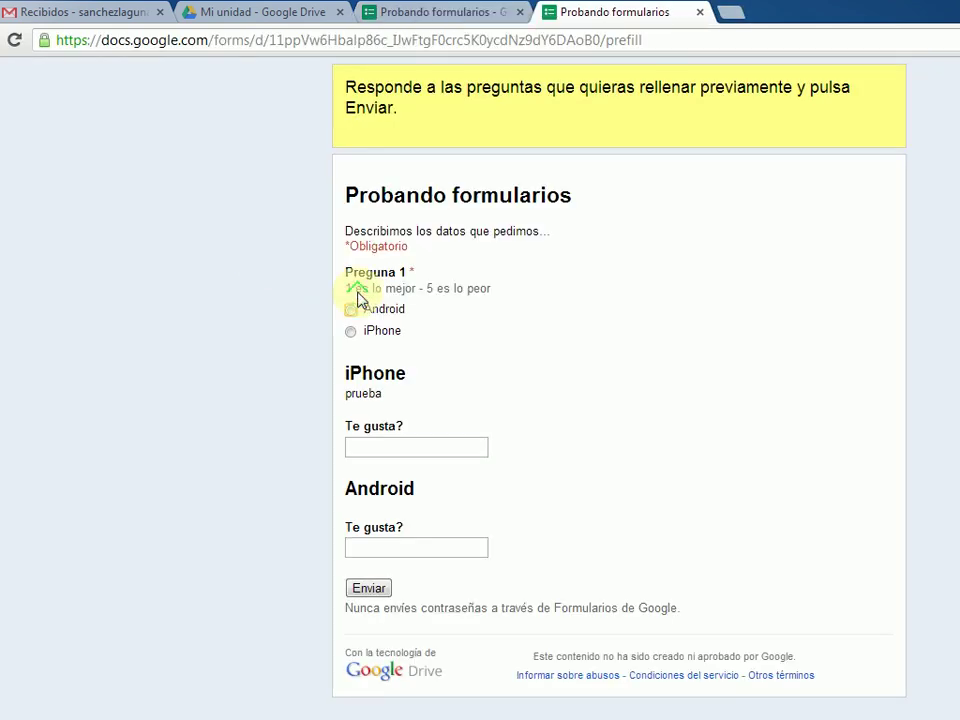
pyautogui.click(352, 306)
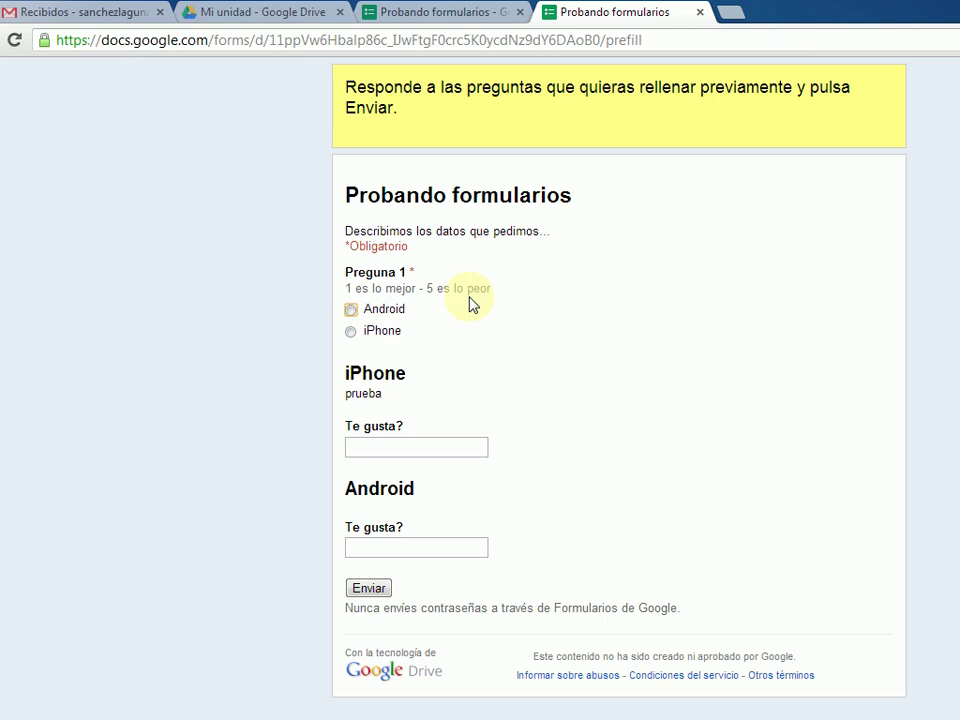
pyautogui.click(351, 331)
pyautogui.click(381, 445)
pyautogui.write('Mucho')
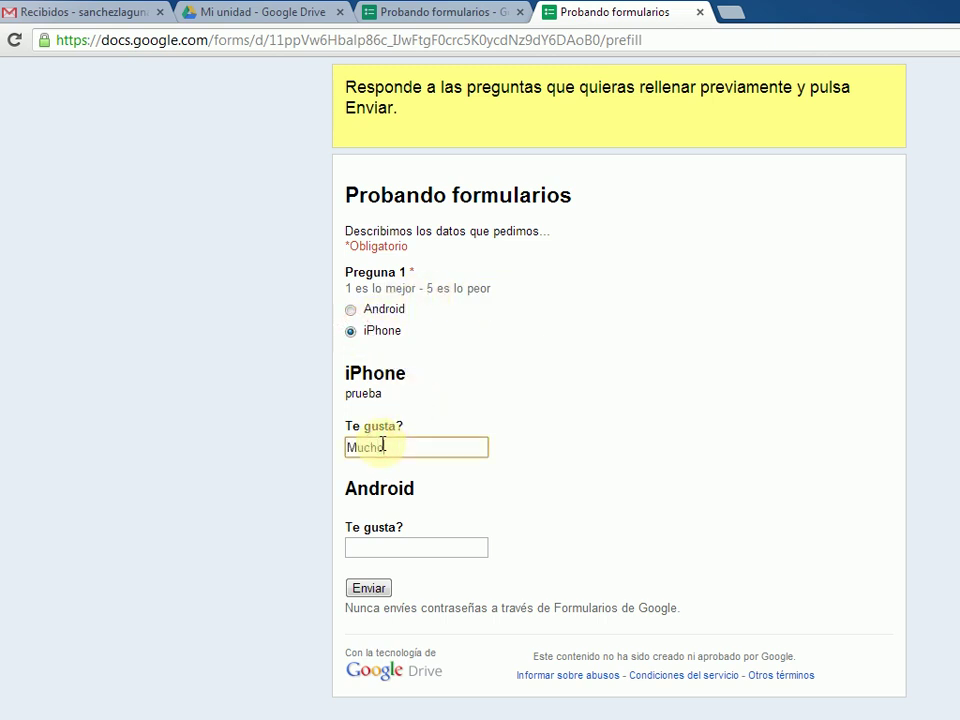
pyautogui.scroll(-1, 418, 553)
pyautogui.click(416, 508)
pyautogui.write('Nada')
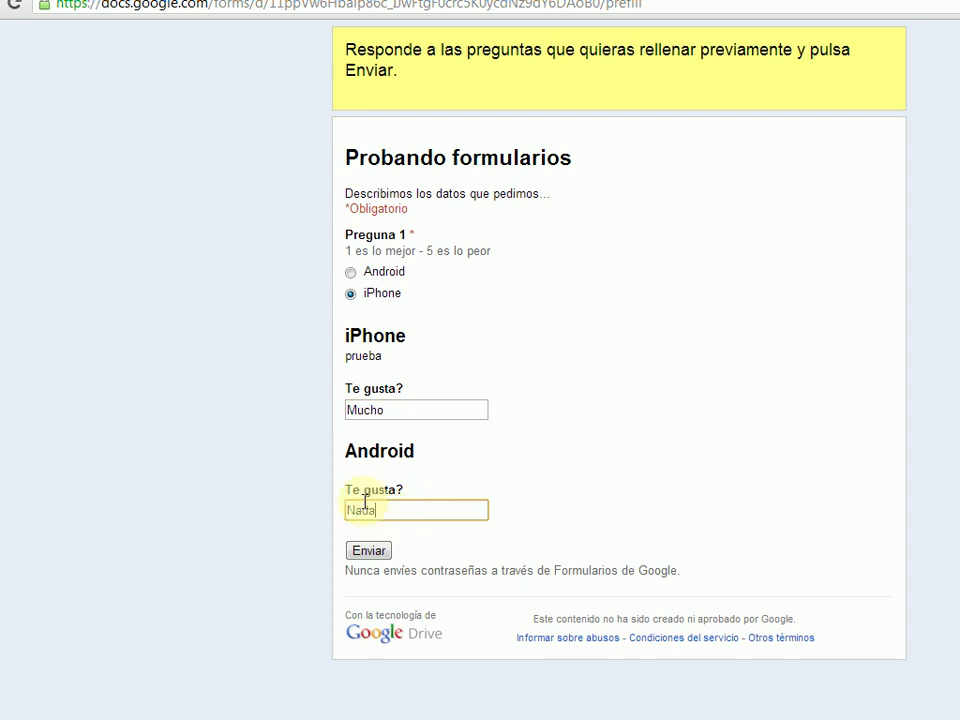
pyautogui.scroll(1, 421, 180)
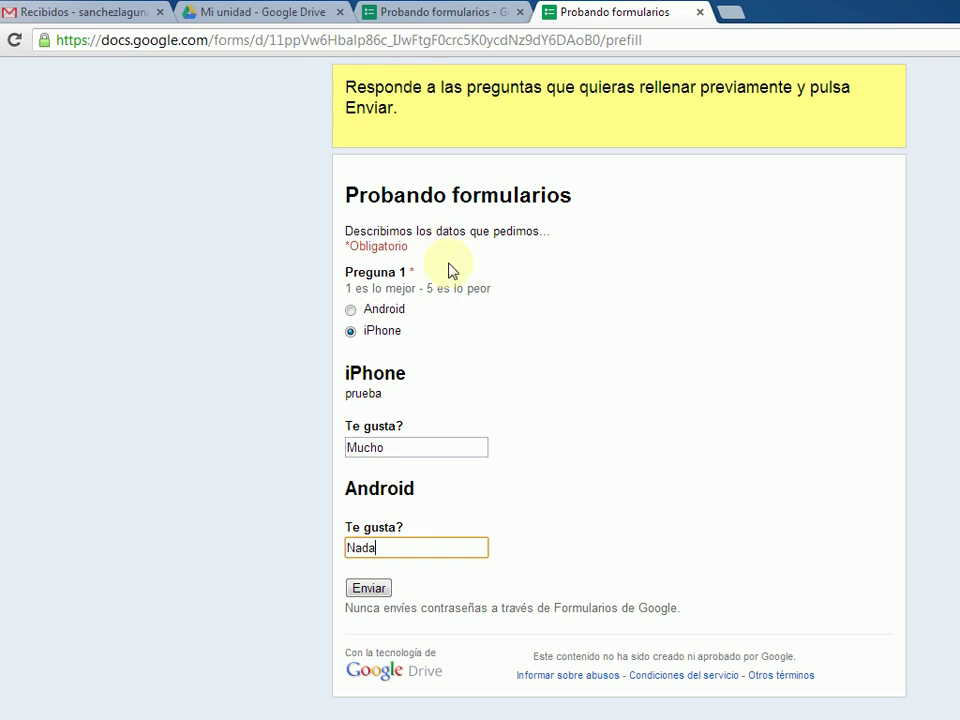
pyautogui.scroll(-1, 381, 549)
pyautogui.click(368, 533)
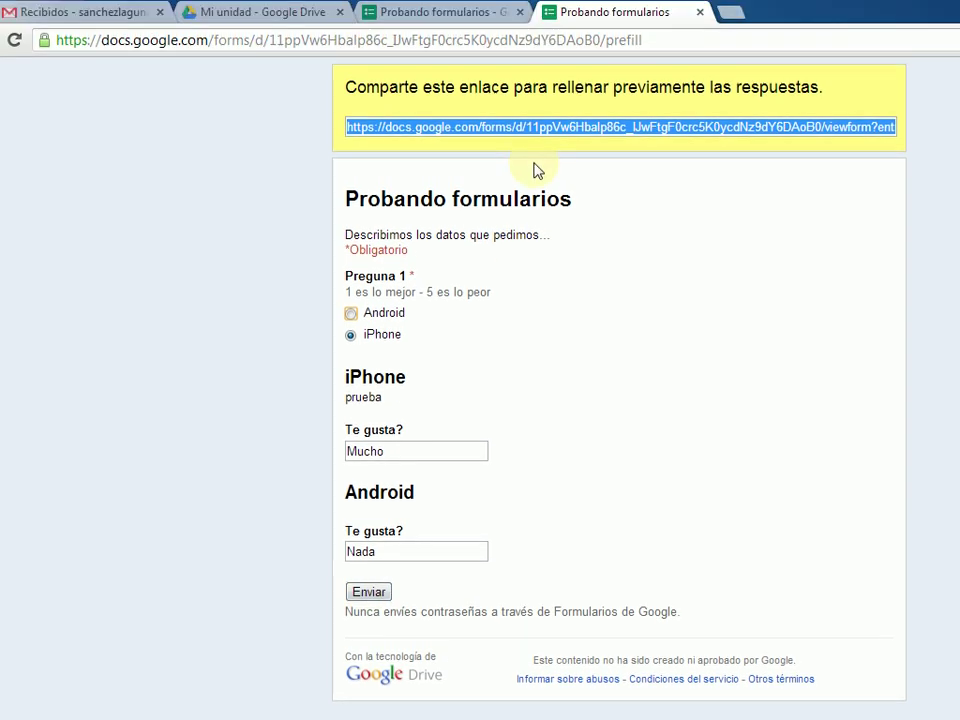
# - Open the prefilled link in a new tab, continue to the iPhone page to check its answers, and close both form tabs
pyautogui.click(729, 12)
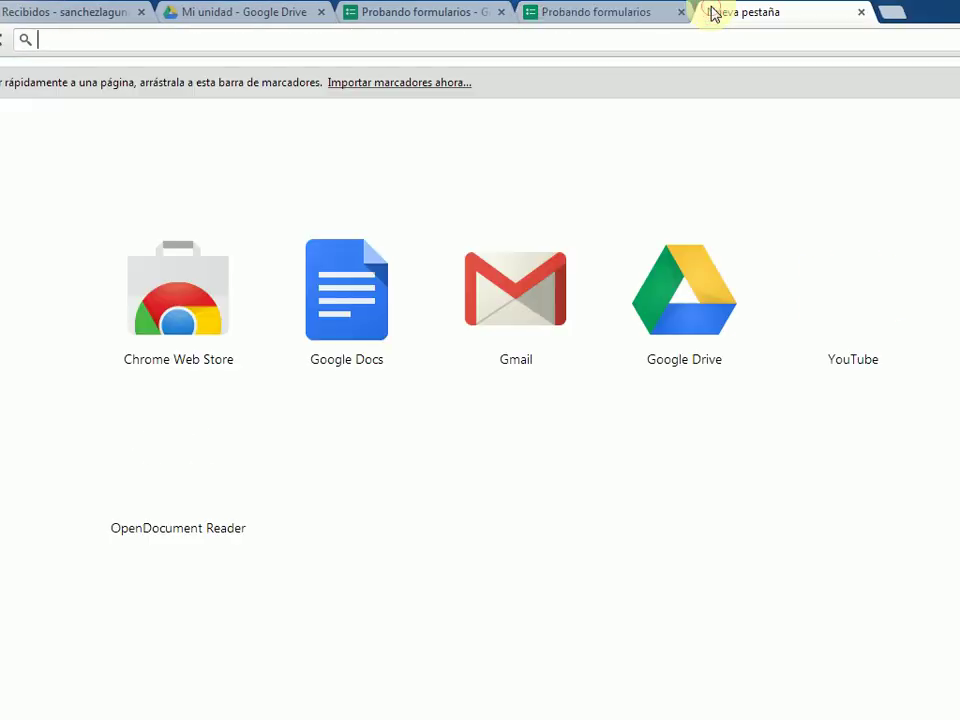
pyautogui.hotkey('ctrl', 'v')
pyautogui.press('Return')
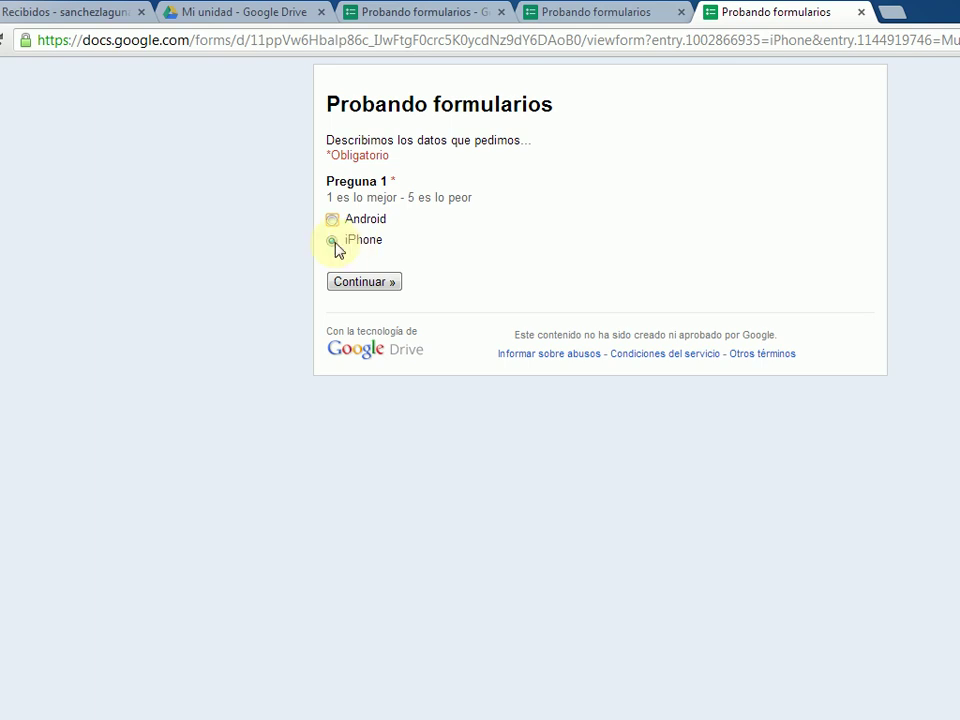
pyautogui.click(358, 283)
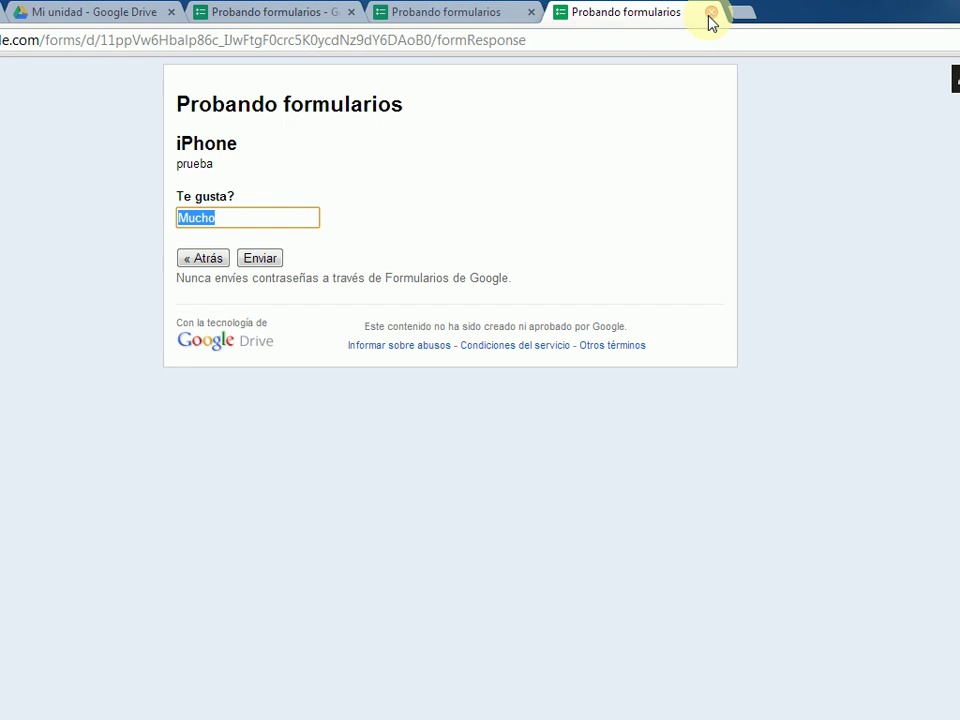
pyautogui.click(861, 12)
pyautogui.click(531, 13)
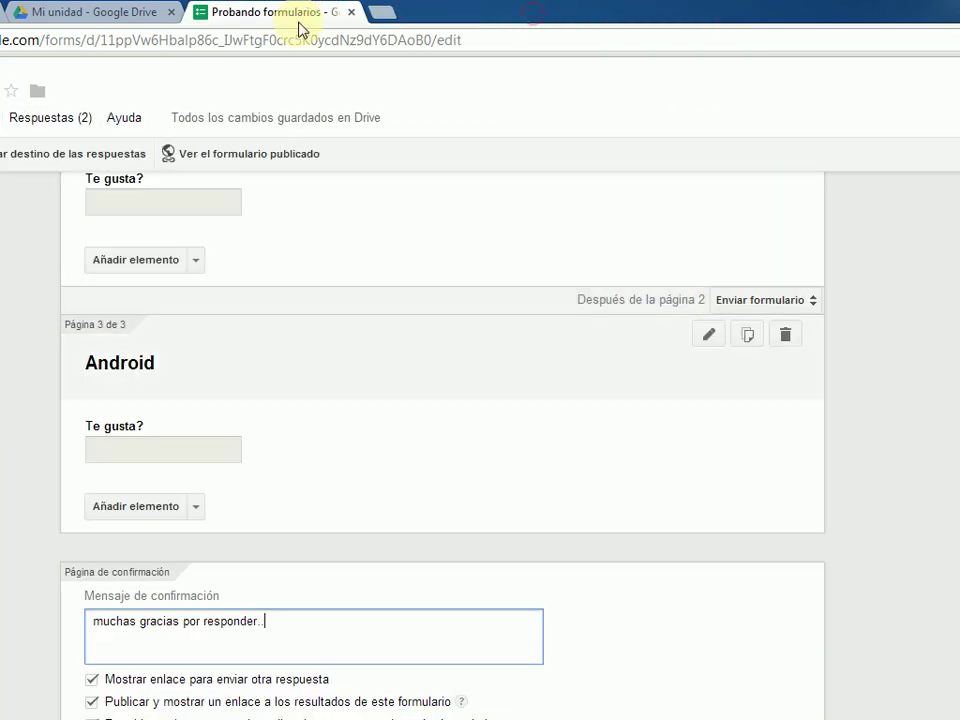
# - Set the response destination to a new spreadsheet named "Probando formularios (respuestas)" and create it
pyautogui.click(95, 120)
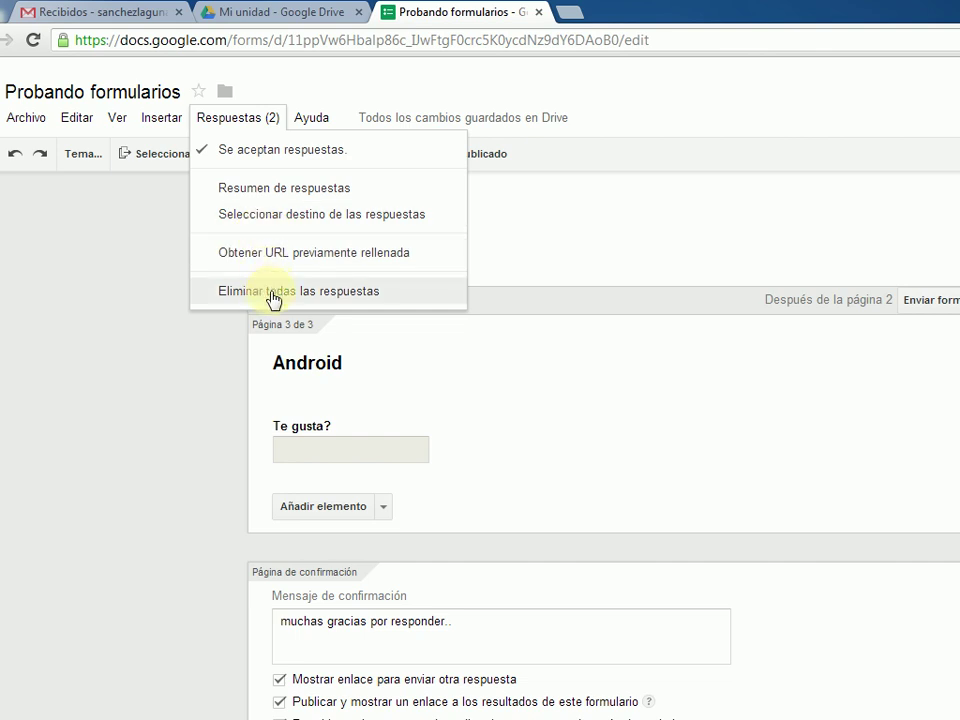
pyautogui.click(285, 214)
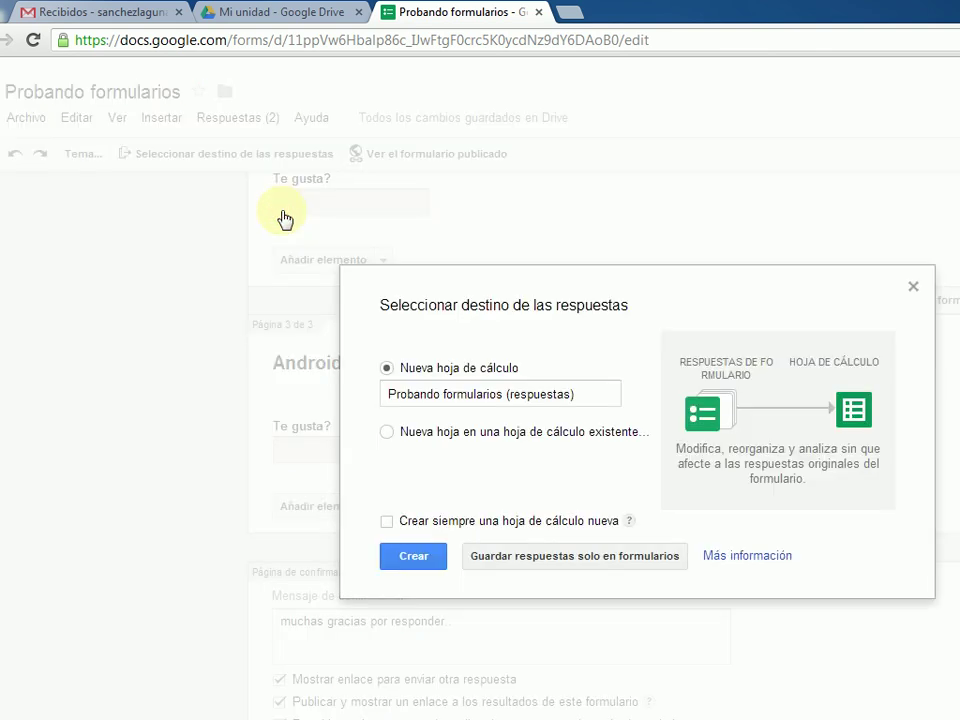
pyautogui.click(479, 435)
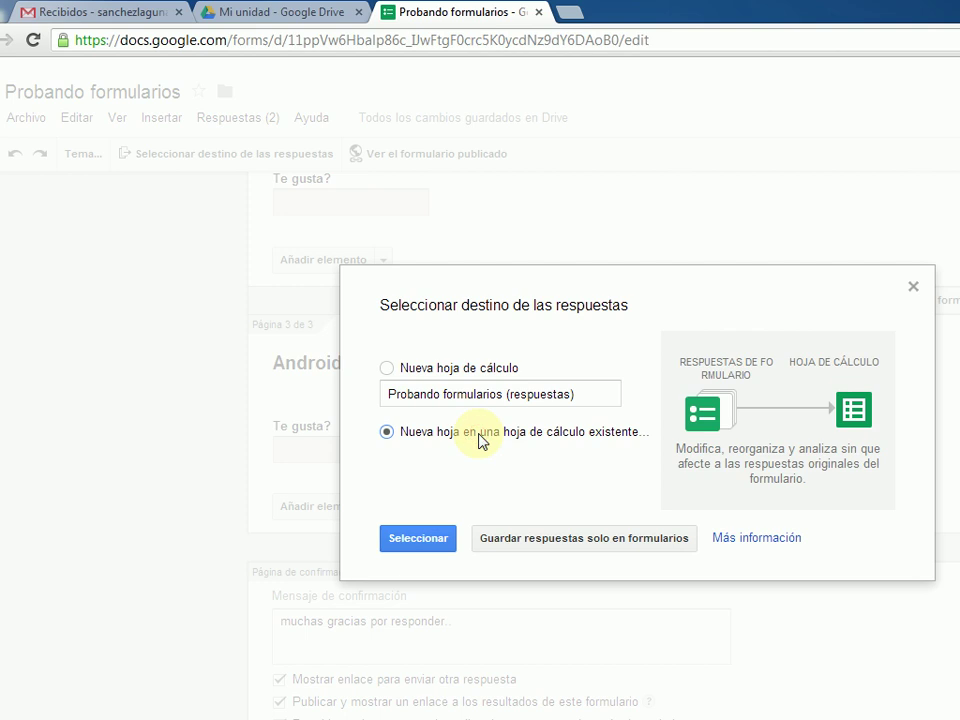
pyautogui.click(438, 378)
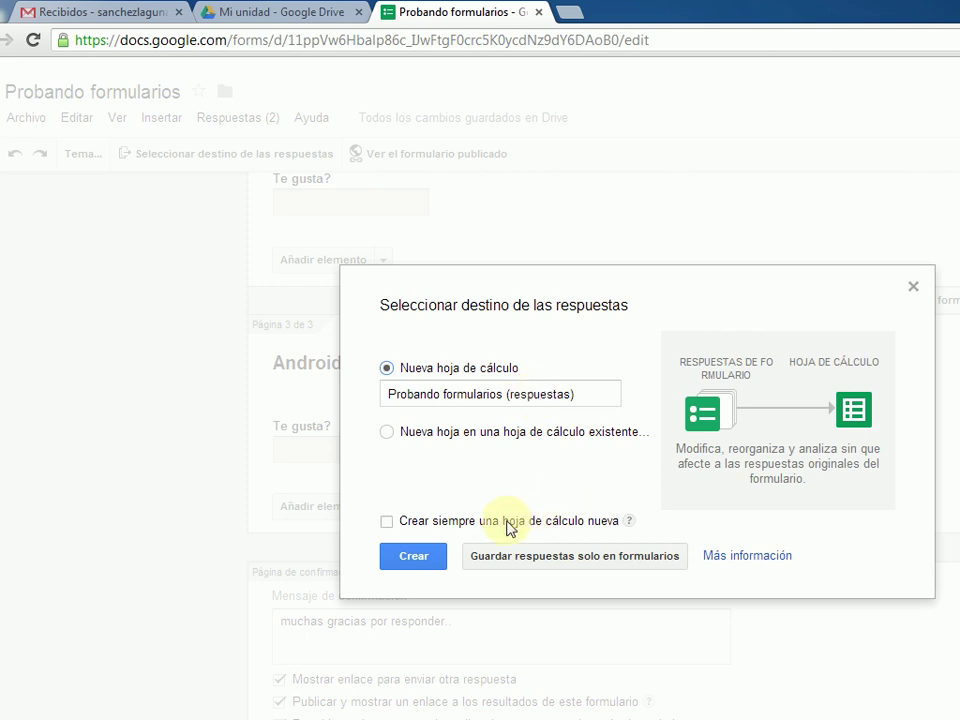
pyautogui.click(412, 558)
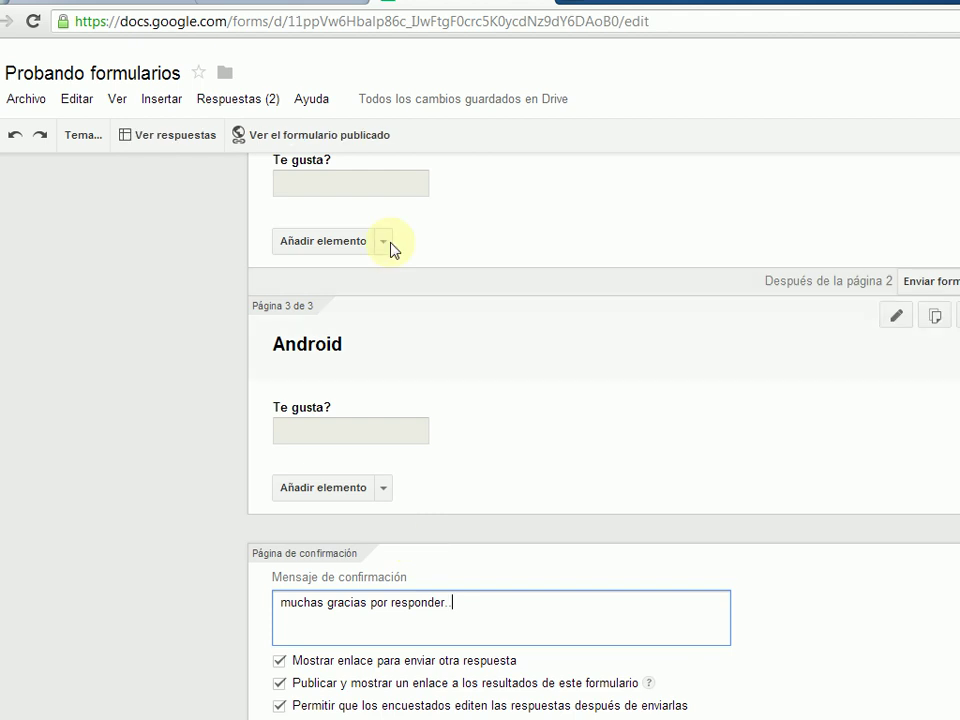
# - Open the "Probando formularios (respuestas)" spreadsheet from Drive, widen its "Marca temporal" column, and close the spreadsheet
pyautogui.click(285, 10)
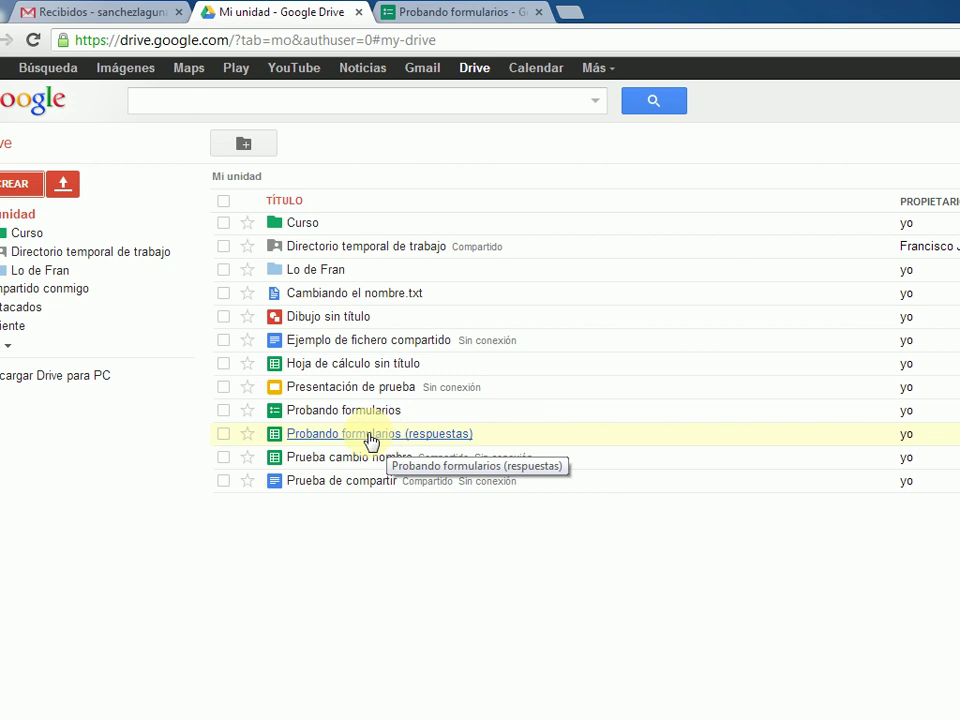
pyautogui.click(370, 440)
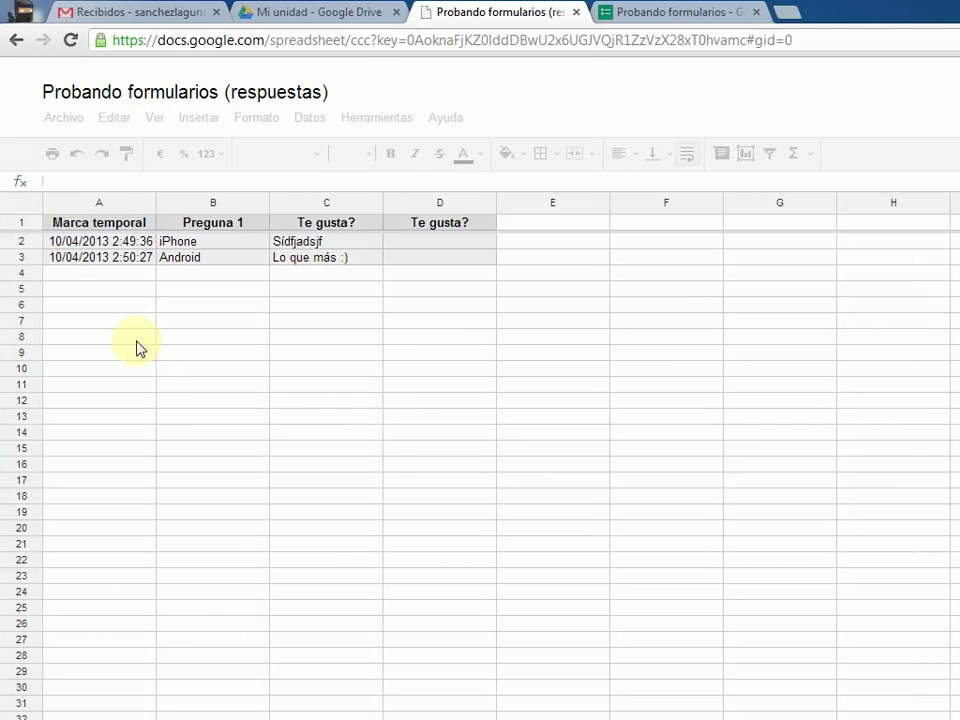
pyautogui.doubleClick(155, 209)
pyautogui.moveTo(160, 209); pyautogui.dragTo(211, 208)
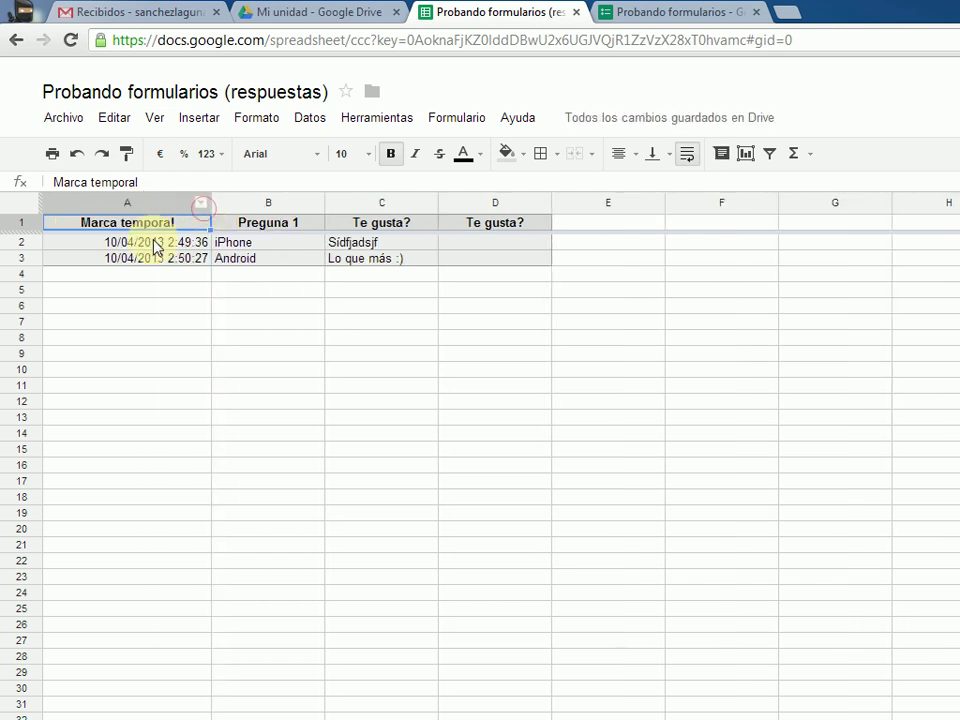
pyautogui.click(141, 249)
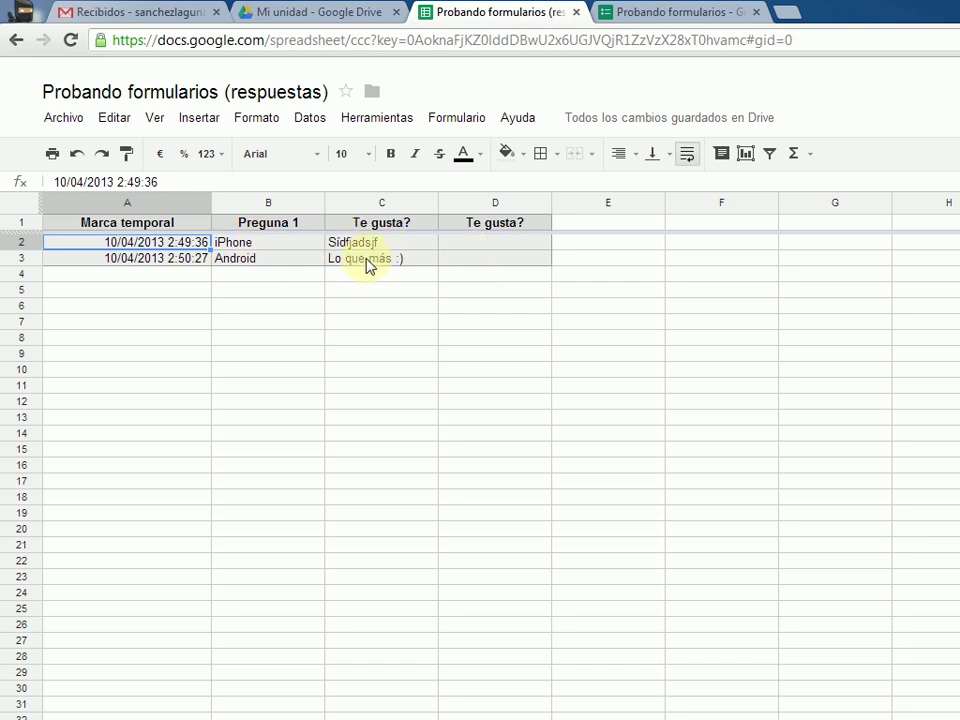
pyautogui.click(578, 13)
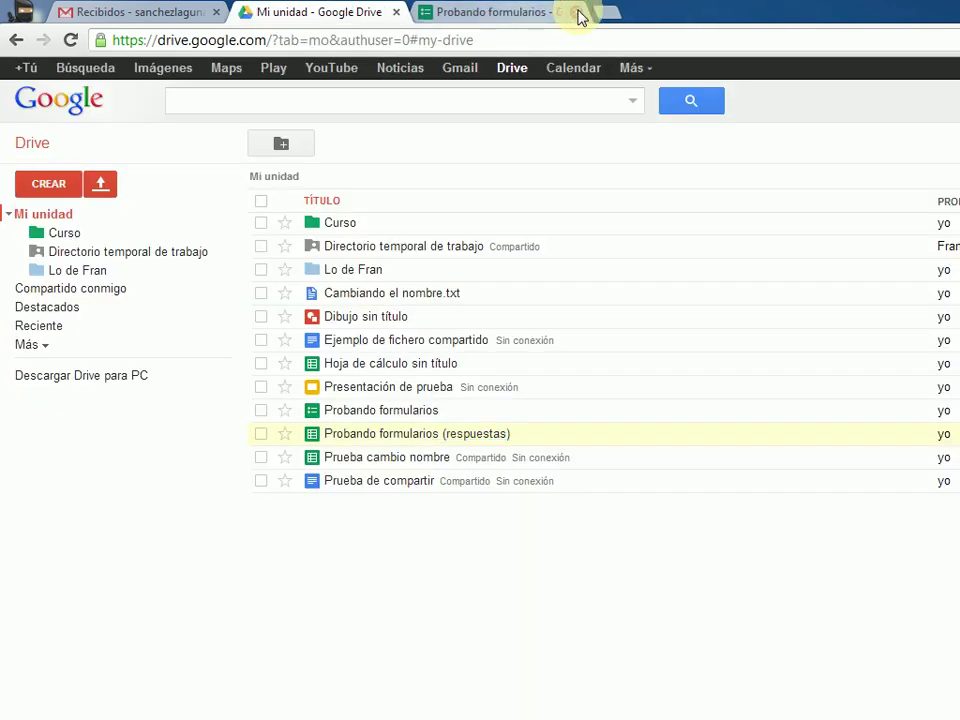
# - Return to the form editor, open the linked response spreadsheet from there to check it, and close it again
pyautogui.click(488, 12)
pyautogui.middleClick(518, 425)
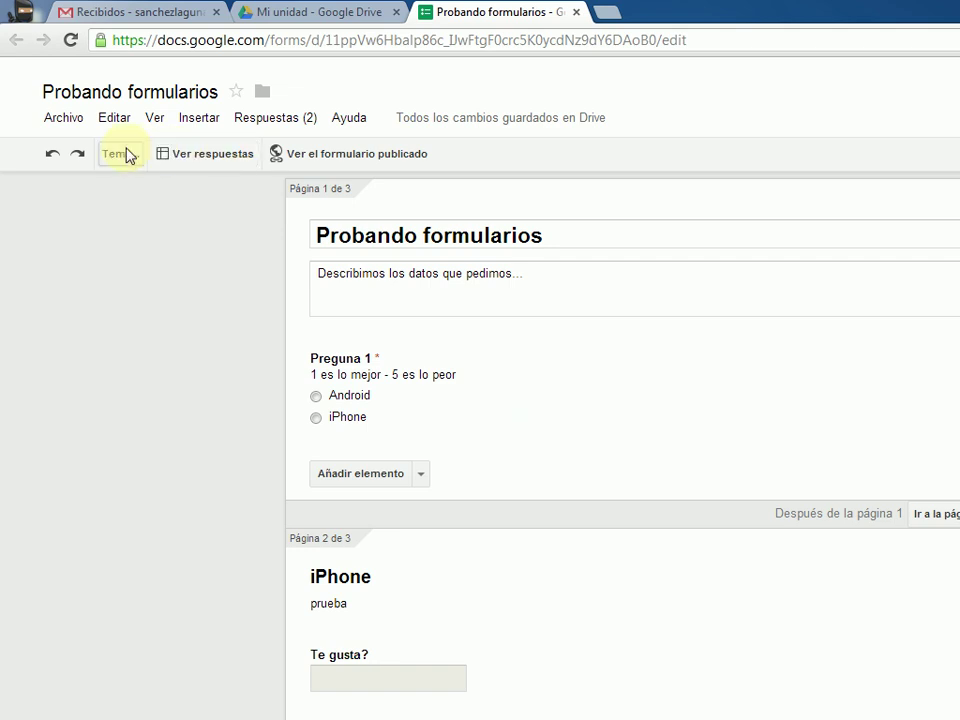
pyautogui.click(193, 158)
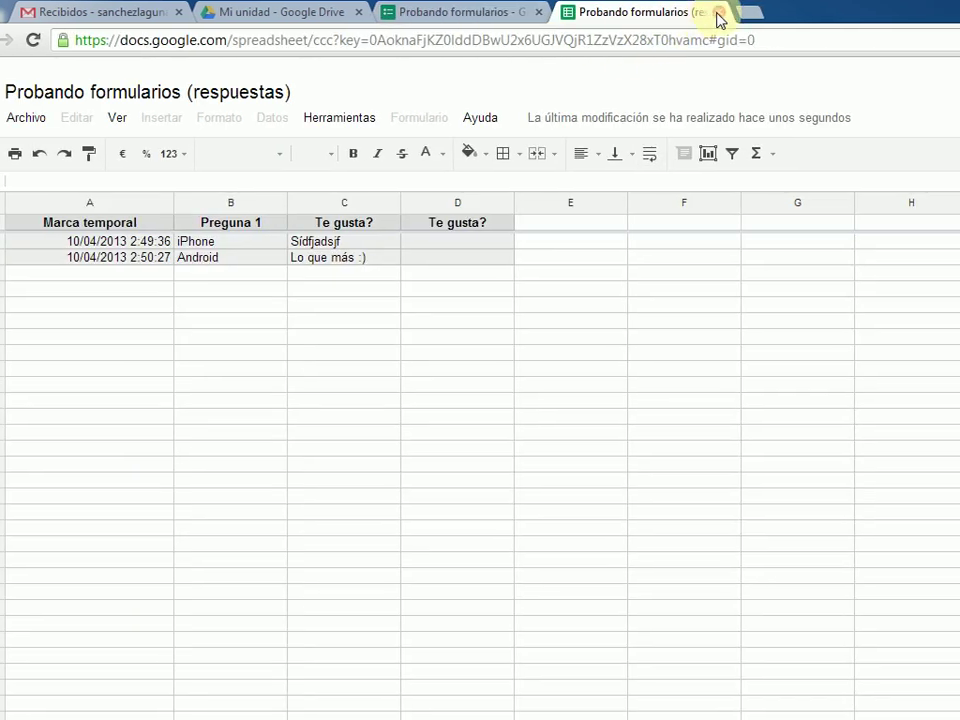
pyautogui.click(756, 12)
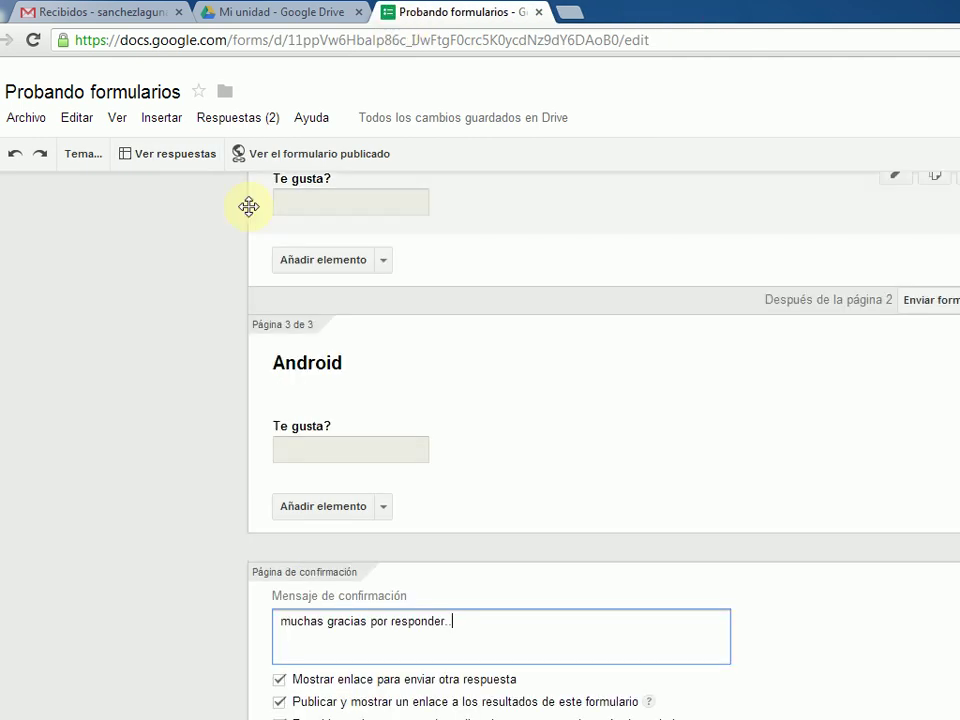
# - Add a contact's e-mail address as a form collaborator with "Puede editar" permission, save the sharing, and close the sharing settings
pyautogui.click(25, 118)
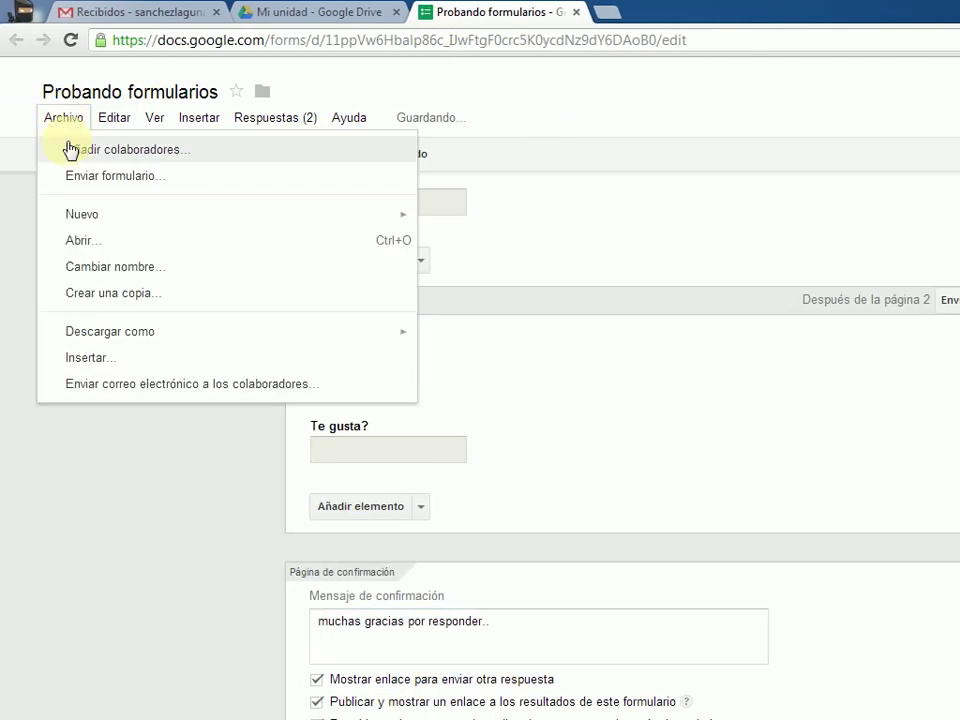
pyautogui.click(70, 150)
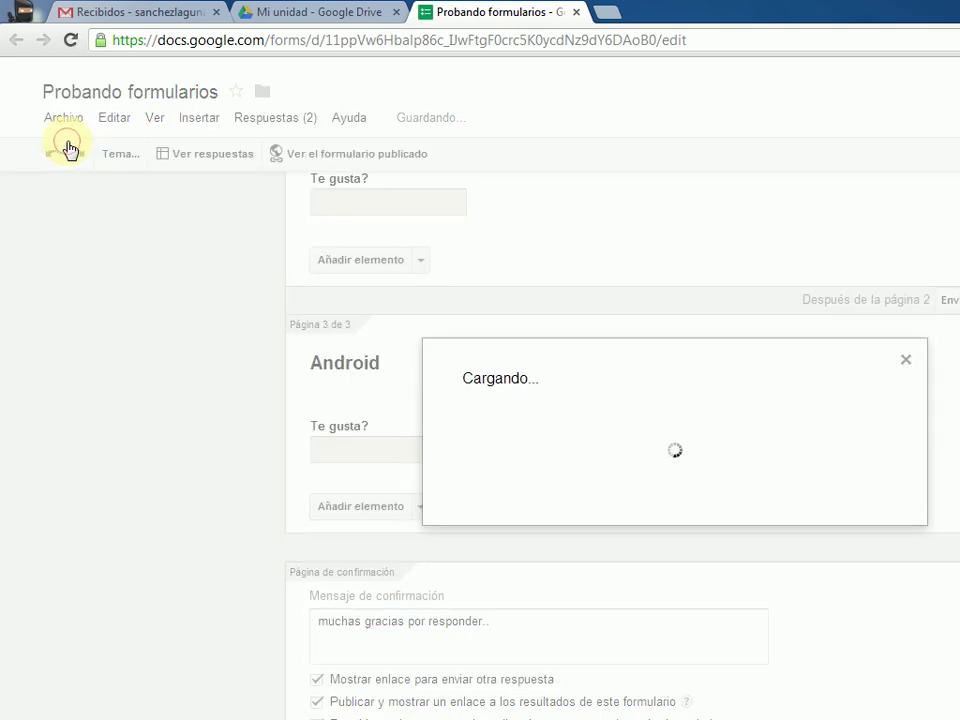
pyautogui.click(489, 602)
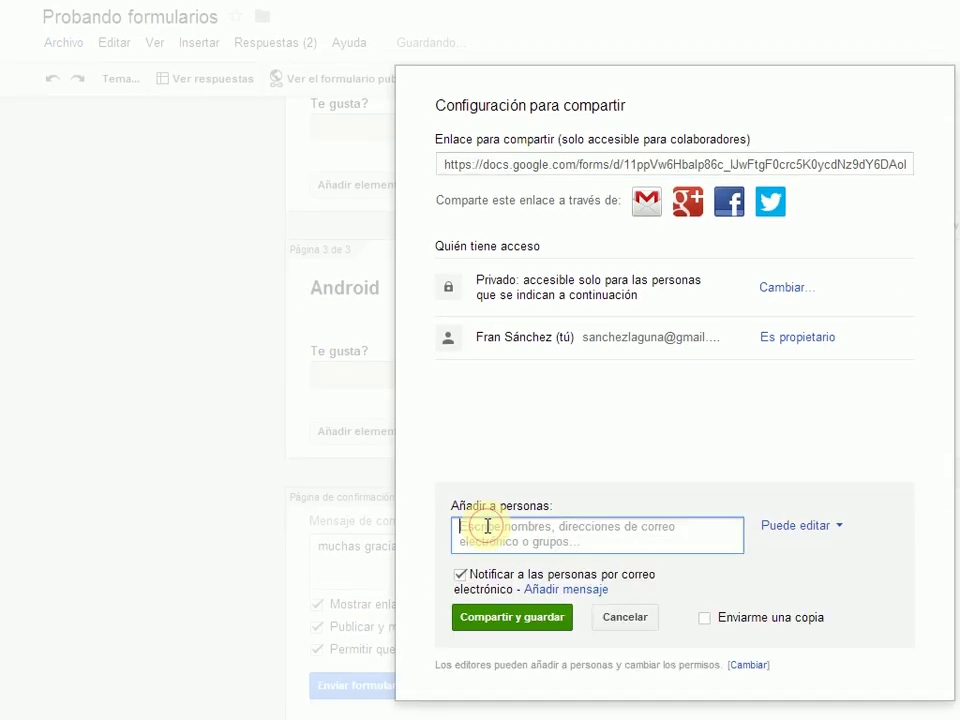
pyautogui.write('frans')
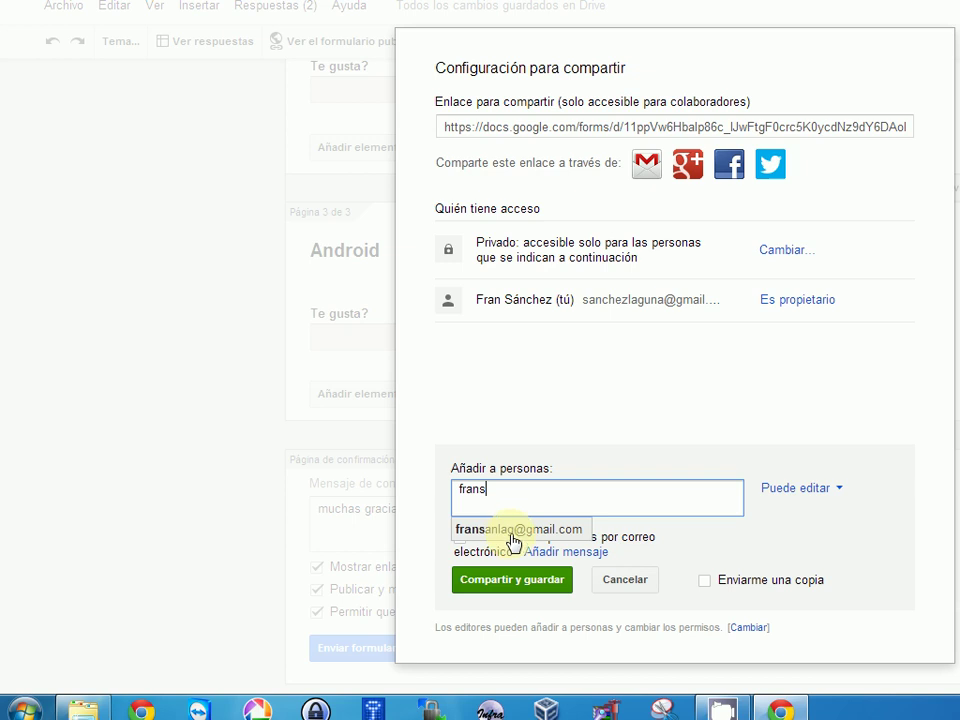
pyautogui.click(513, 566)
pyautogui.click(545, 570)
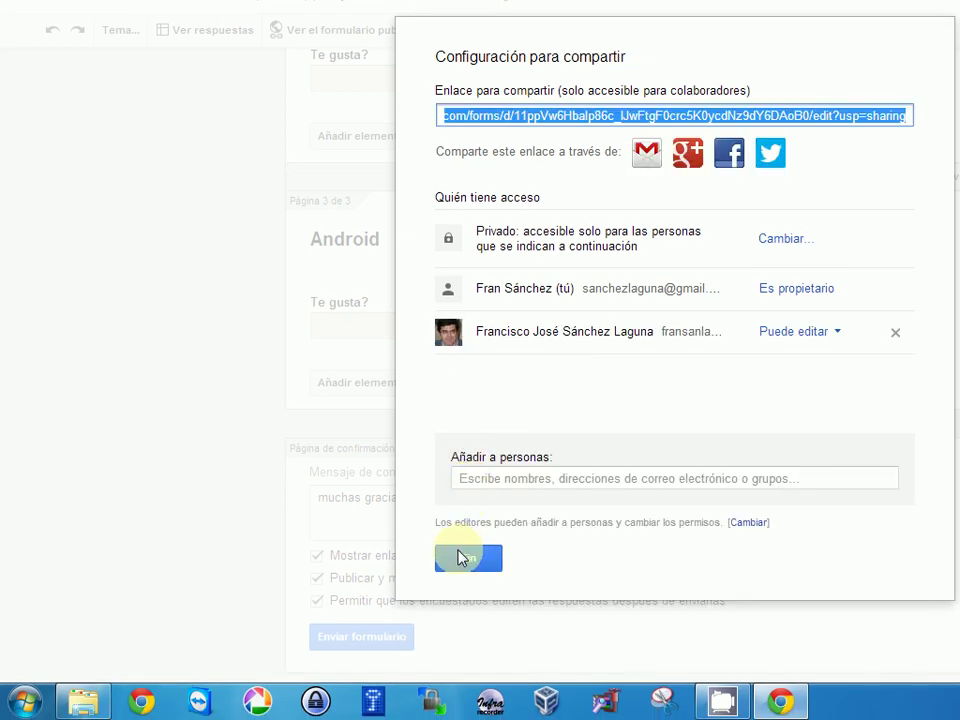
pyautogui.click(466, 556)
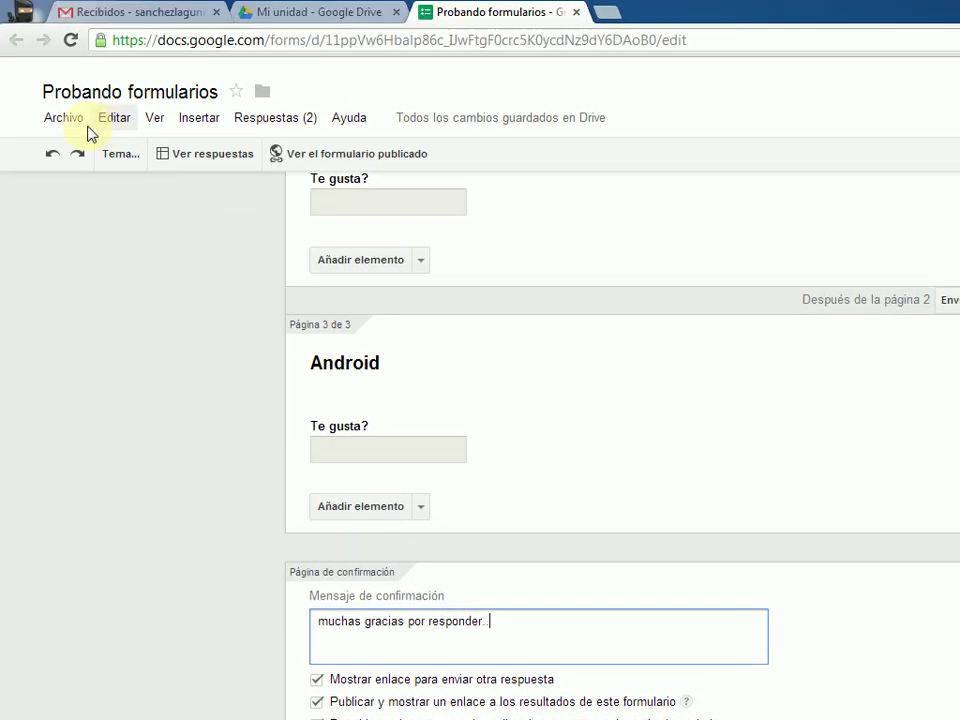
# - Look over the form's file options, open the live form to view its first page, and close it
pyautogui.click(83, 122)
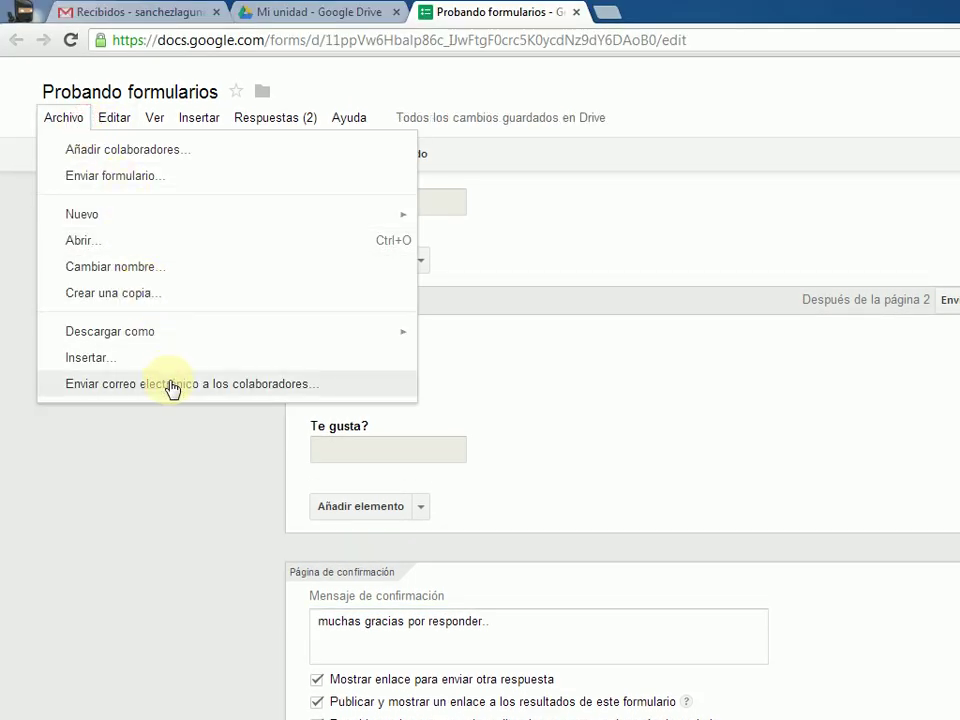
pyautogui.moveTo(150, 119)
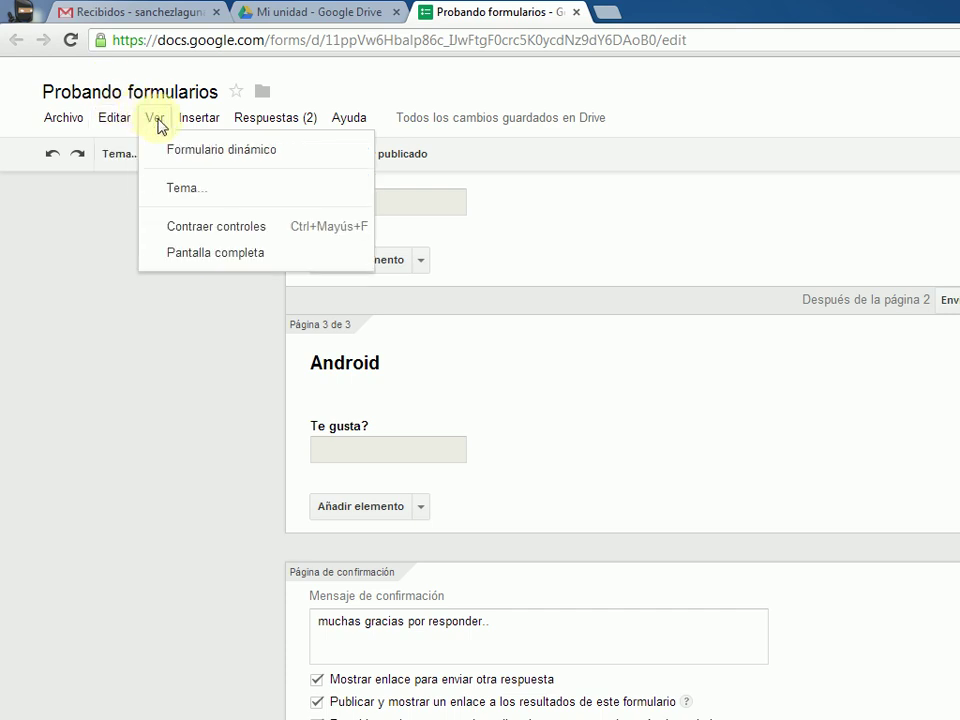
pyautogui.click(148, 147)
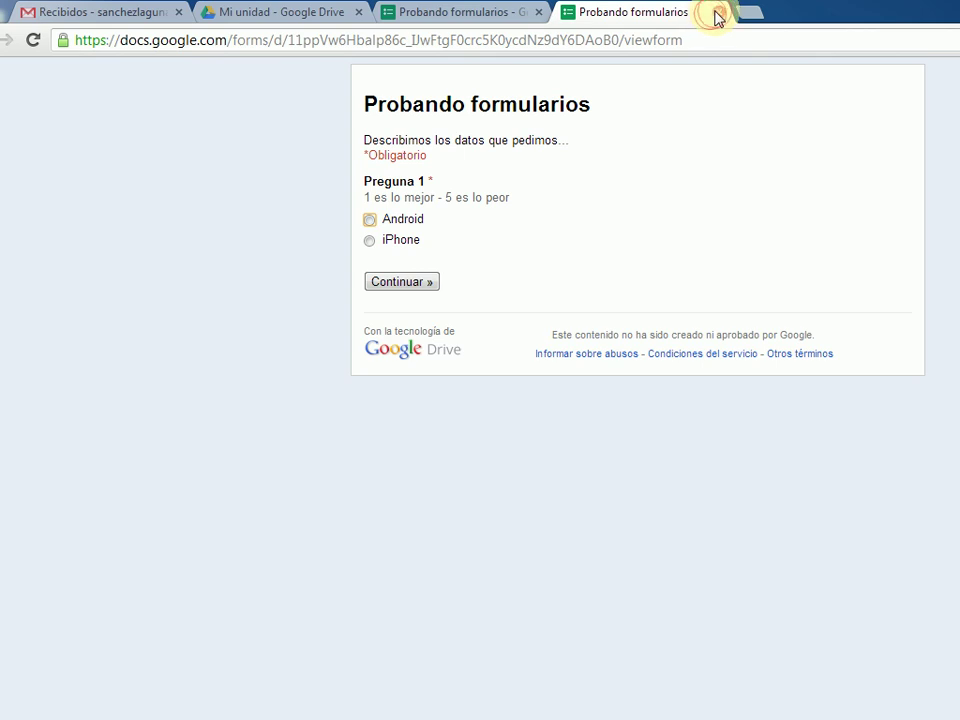
pyautogui.click(717, 13)
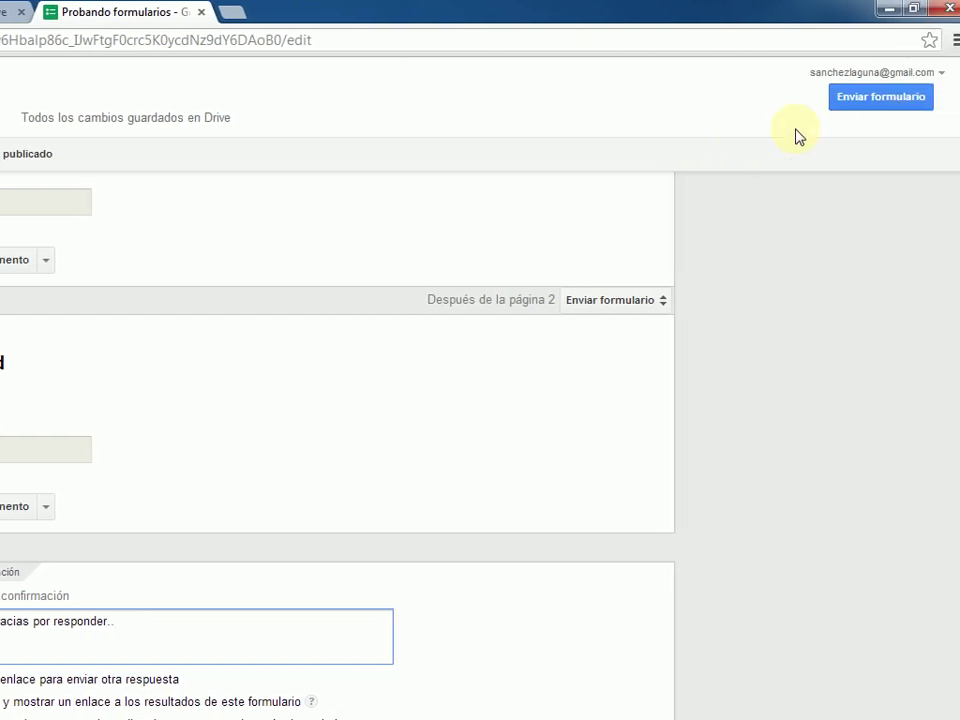
# - Open the form's sending options, examine the share link and the embed HTML, and return to the e-mail recipients field
pyautogui.click(837, 101)
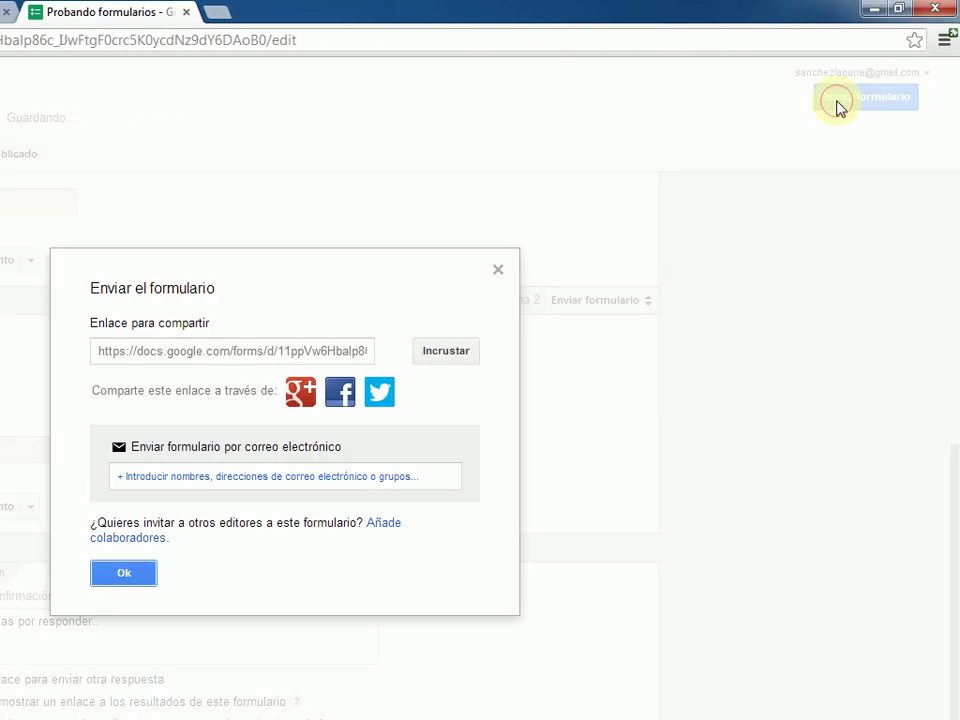
pyautogui.click(240, 351)
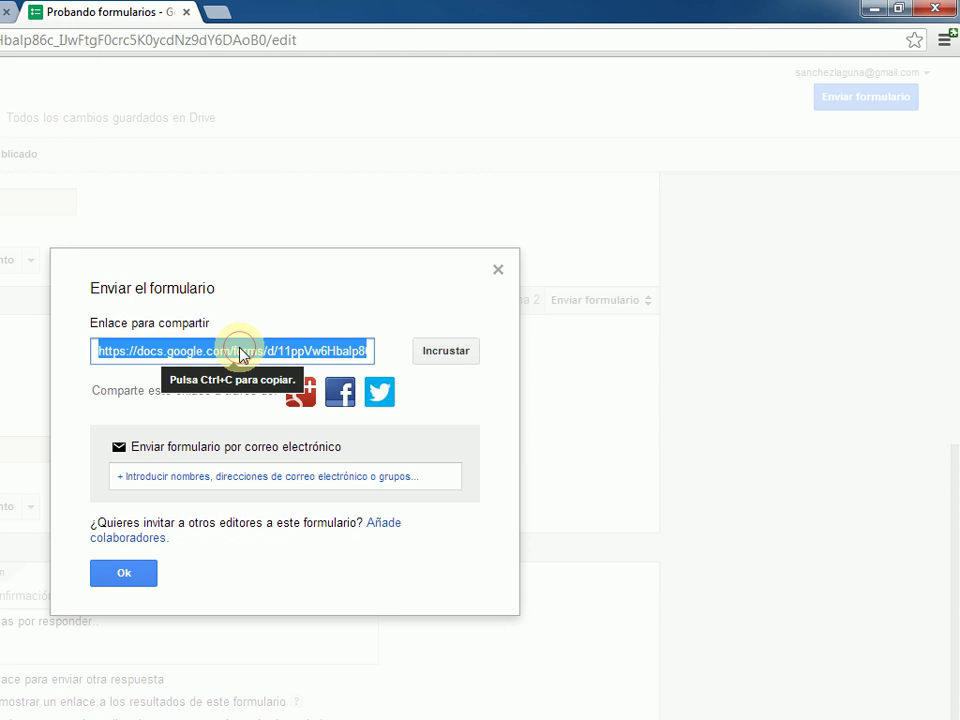
pyautogui.click(468, 351)
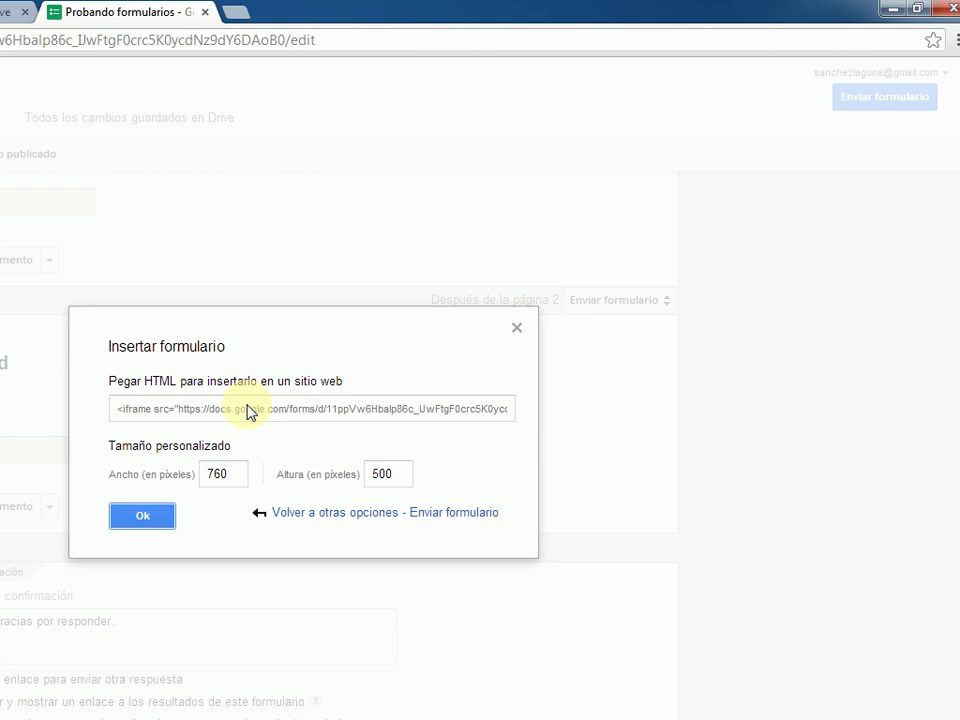
pyautogui.click(309, 513)
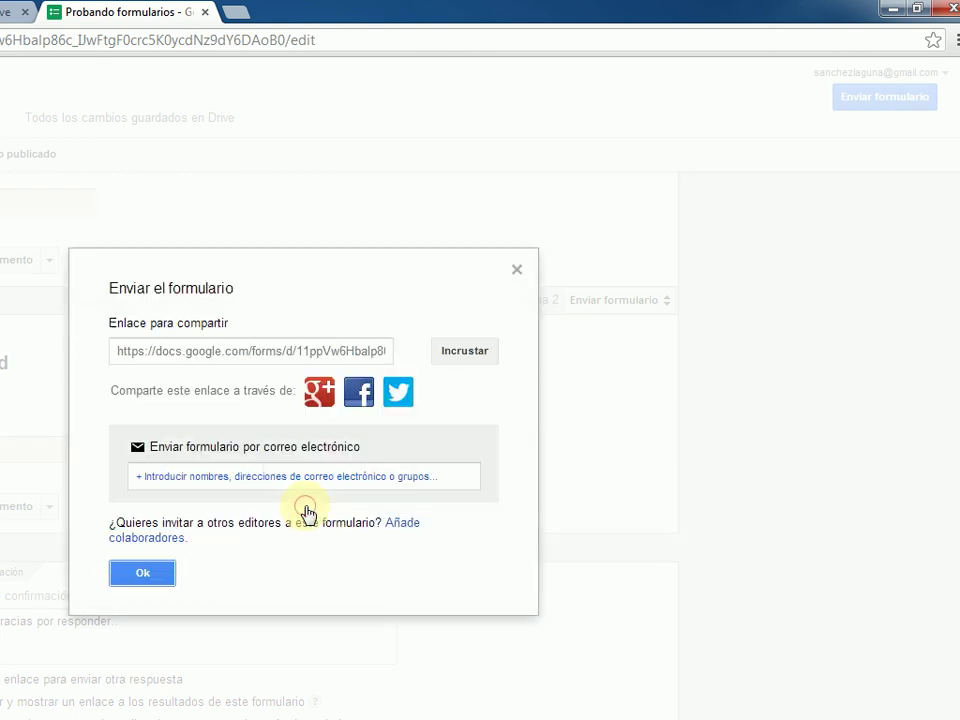
pyautogui.click(232, 476)
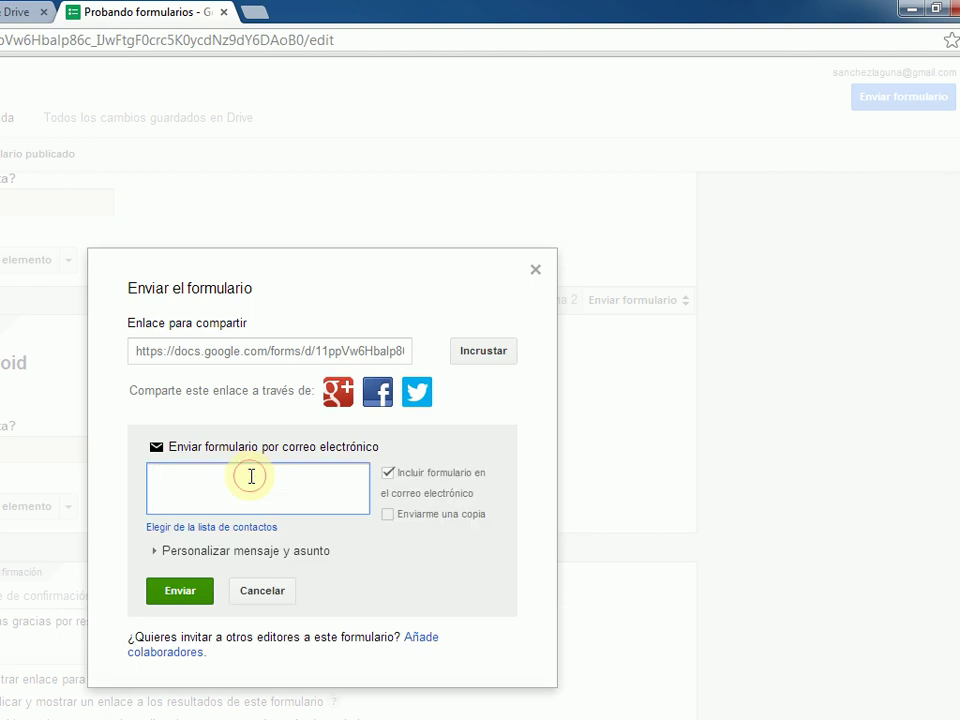
pyautogui.write('dkfjañdlkfjañ')
pyautogui.press('BackSpace')
pyautogui.press('BackSpace')
pyautogui.press('BackSpace')
pyautogui.press('BackSpace')
pyautogui.press('BackSpace')
pyautogui.press('BackSpace')
pyautogui.press('BackSpace')
pyautogui.press('BackSpace')
pyautogui.press('BackSpace')
pyautogui.press('BackSpace')
pyautogui.press('BackSpace')
pyautogui.press('BackSpace')
pyautogui.press('BackSpace')
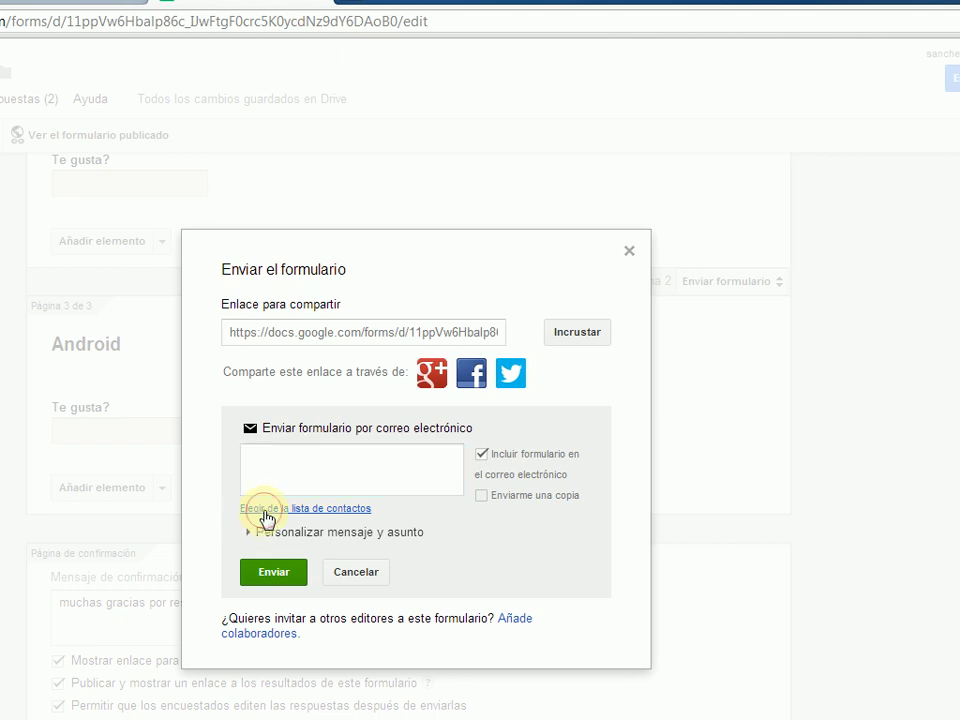
# - Open the contact picker for the e-mail recipients, look through its contact groups, and close it without choosing anyone
pyautogui.click(256, 512)
pyautogui.moveTo(383, 284); pyautogui.dragTo(364, 110)
pyautogui.click(483, 242)
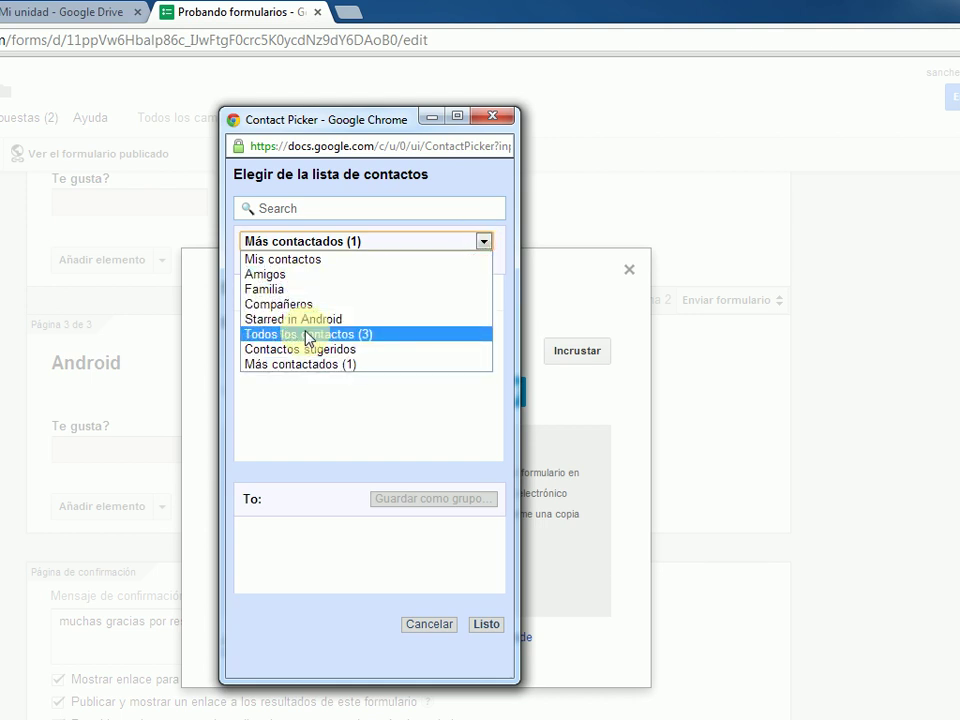
pyautogui.click(492, 116)
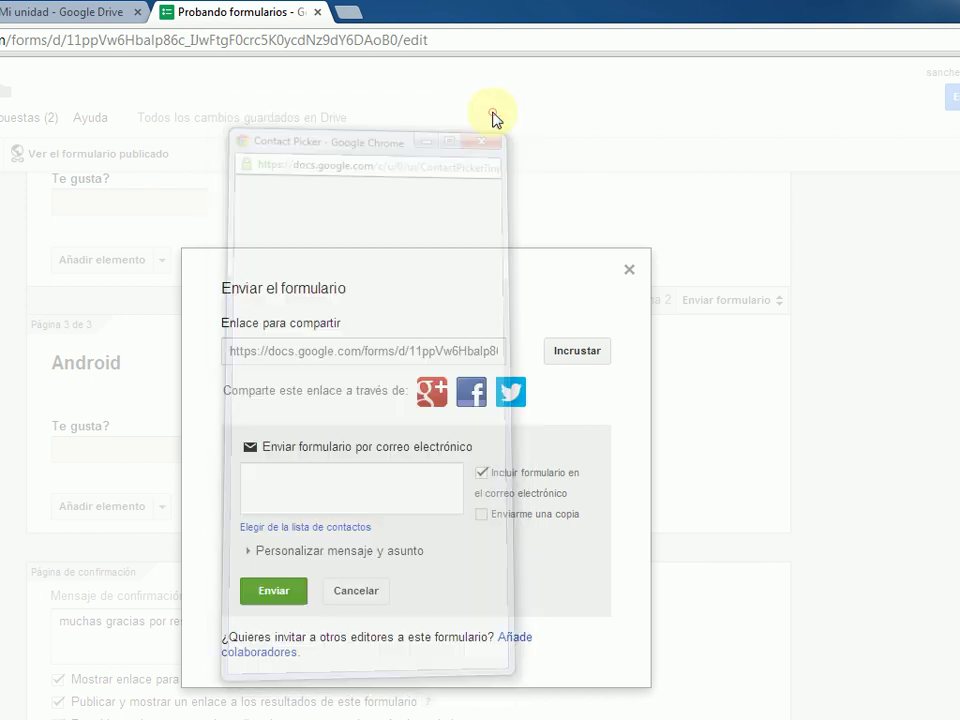
# - E-mail the form to the account's own address with the subject "Por favor rellena esto" and the message "Gracias."
pyautogui.click(273, 550)
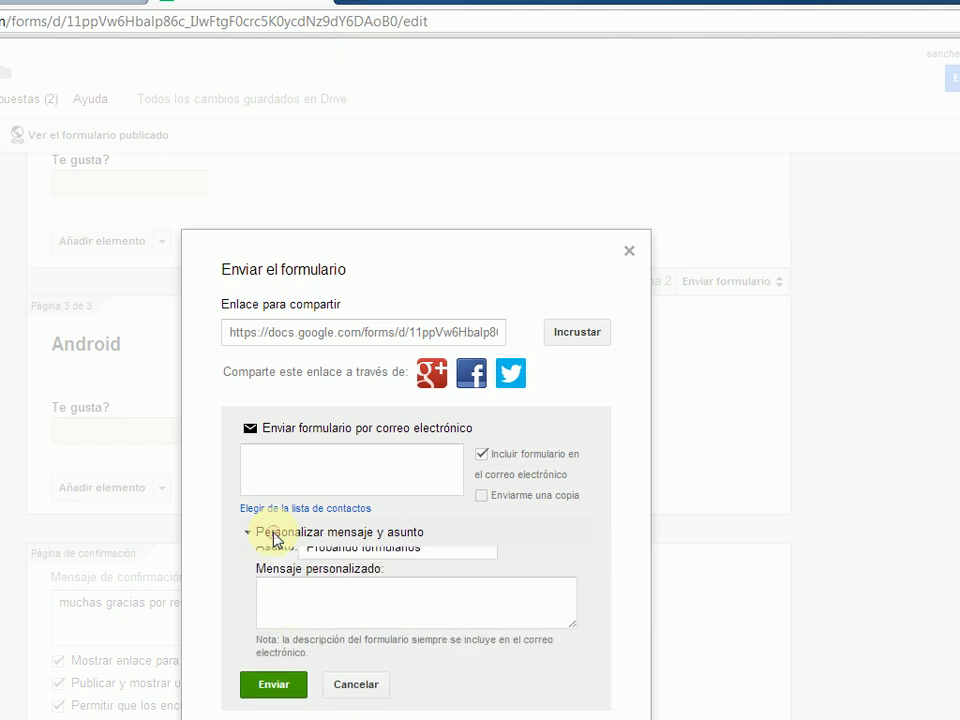
pyautogui.tripleClick(379, 566)
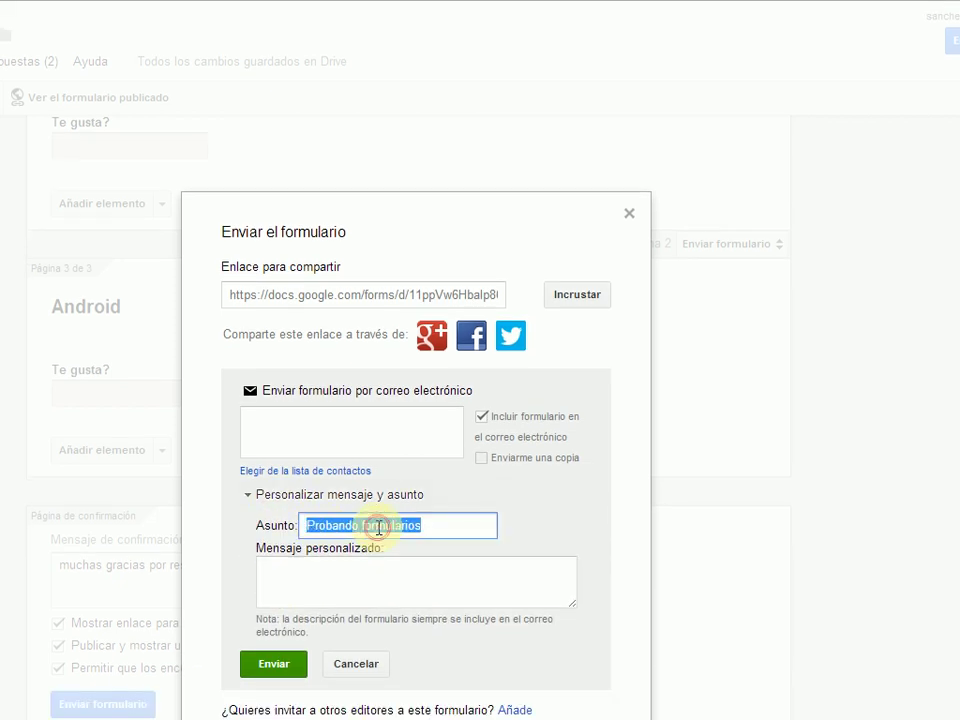
pyautogui.write('Por f')
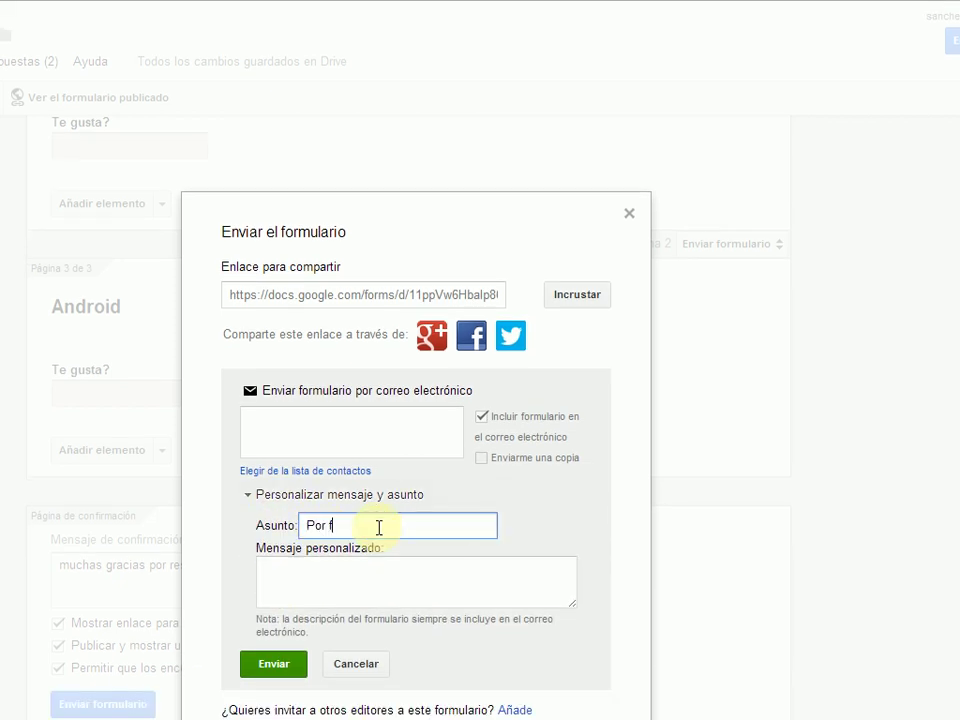
pyautogui.write('avor rellena esto')
pyautogui.press('Tab')
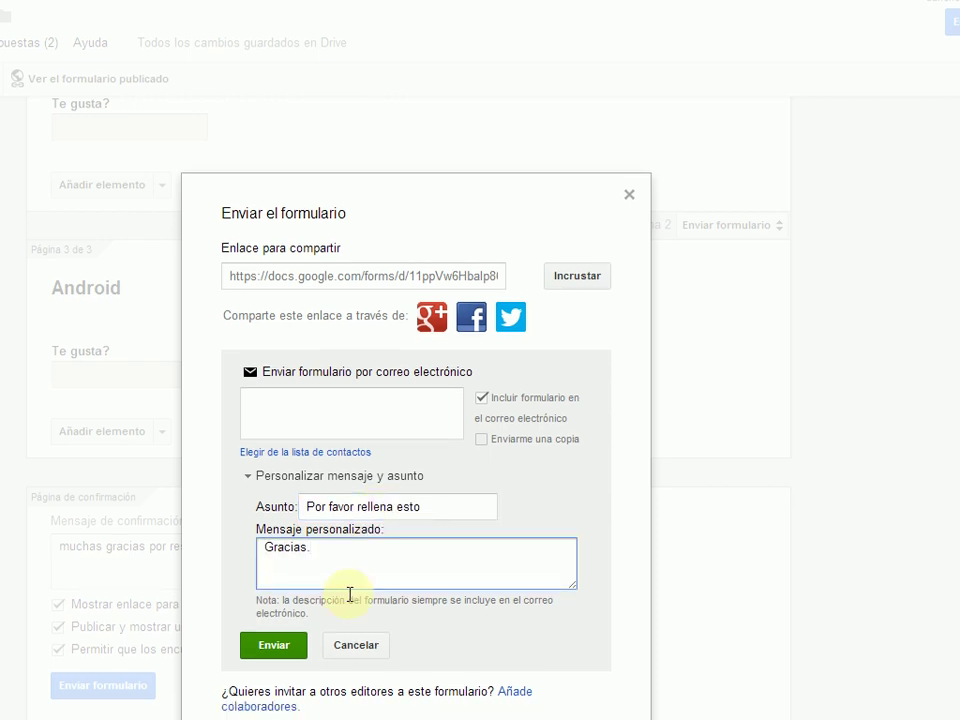
pyautogui.click(291, 362)
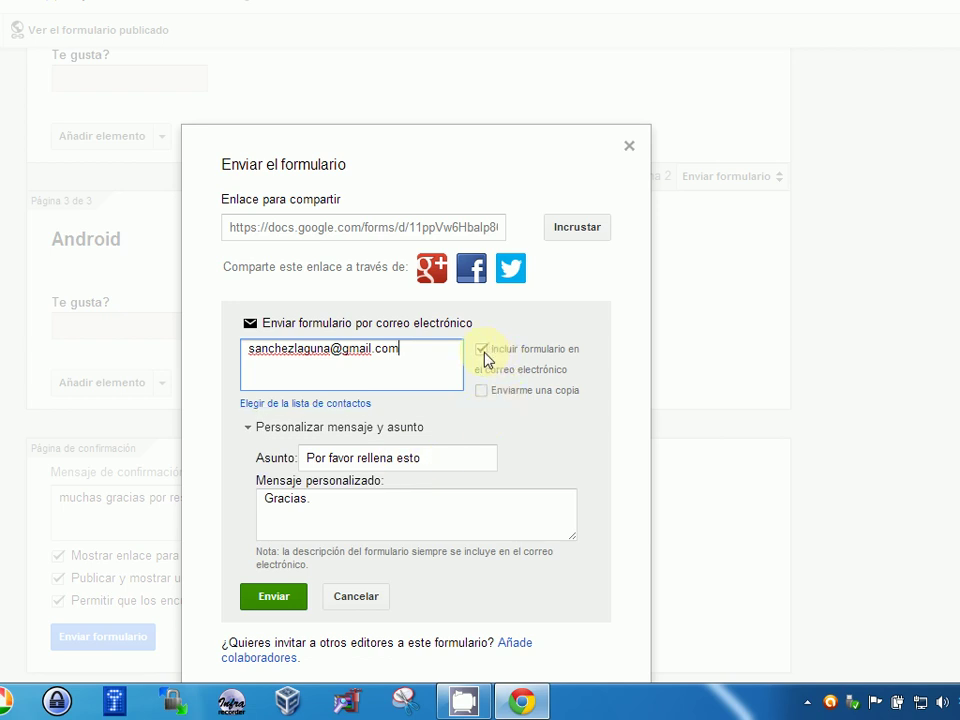
pyautogui.click(269, 598)
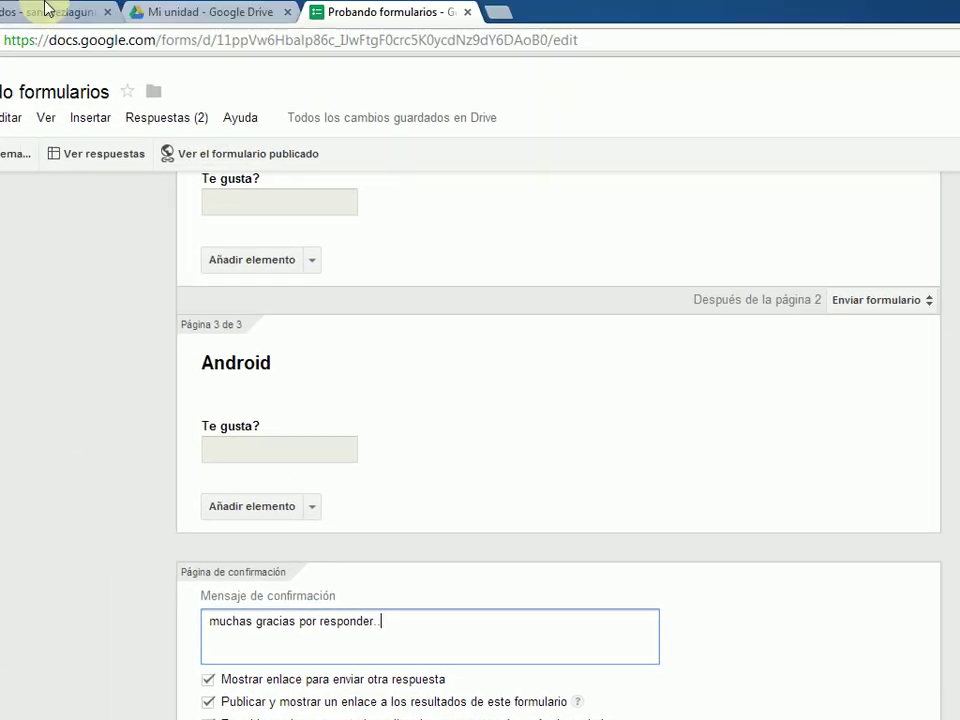
# - Switch to Gmail, refresh the inbox, and open the received "Por favor rellena esto" message to check the embedded form
pyautogui.click(47, 9)
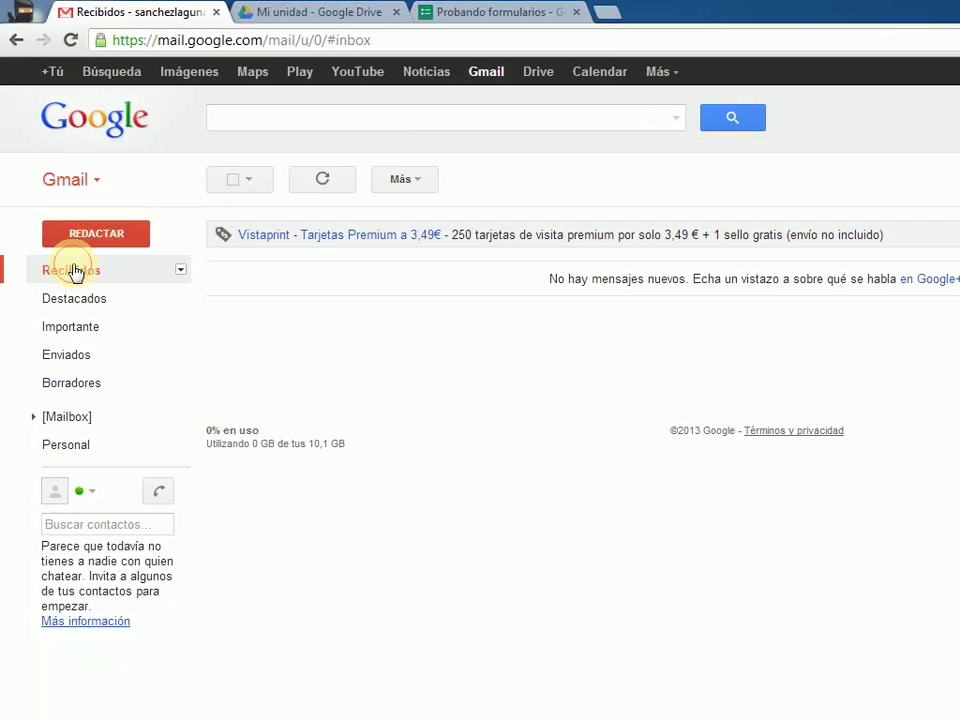
pyautogui.click(75, 270)
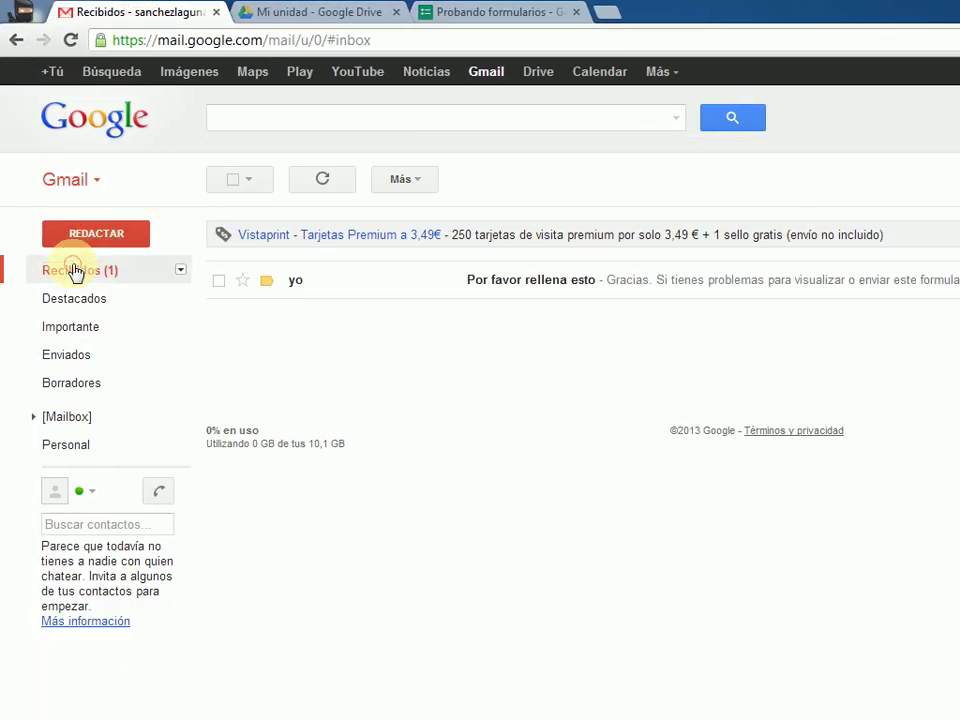
pyautogui.click(561, 279)
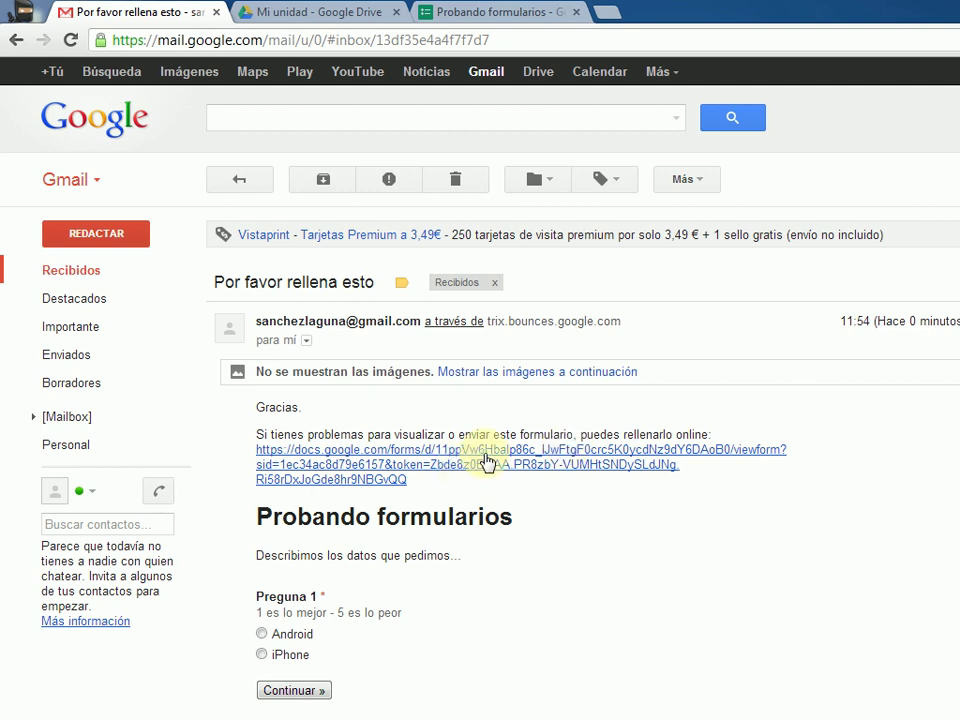
# - Show the message's images, answer Preguna 1 with iPhone in the embedded form, and continue to the external form page before closing it
pyautogui.scroll(-1, 487, 462)
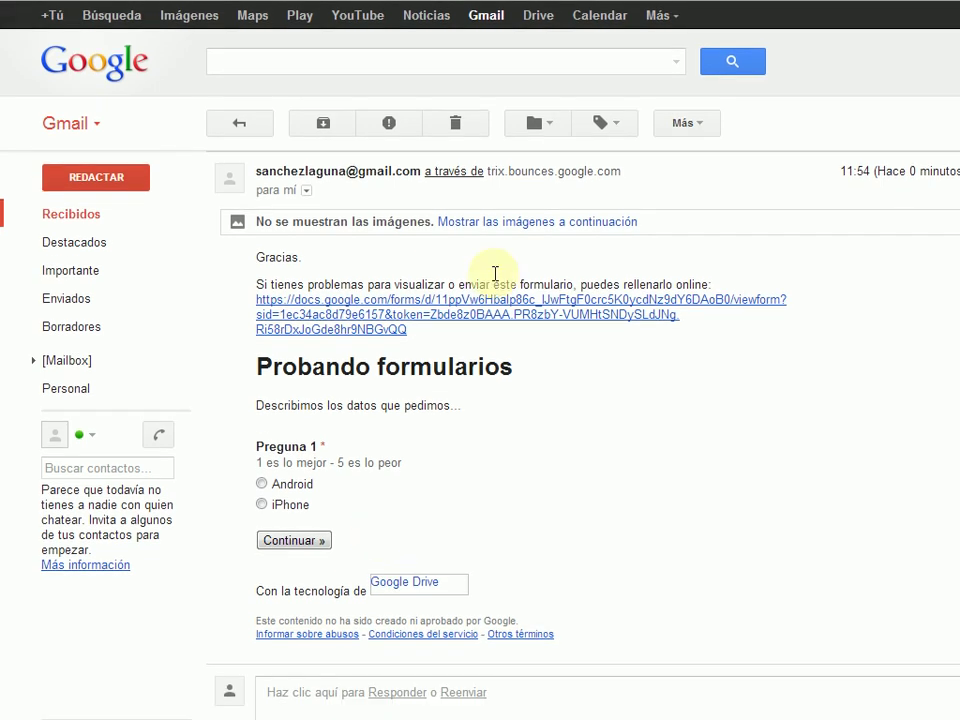
pyautogui.click(500, 222)
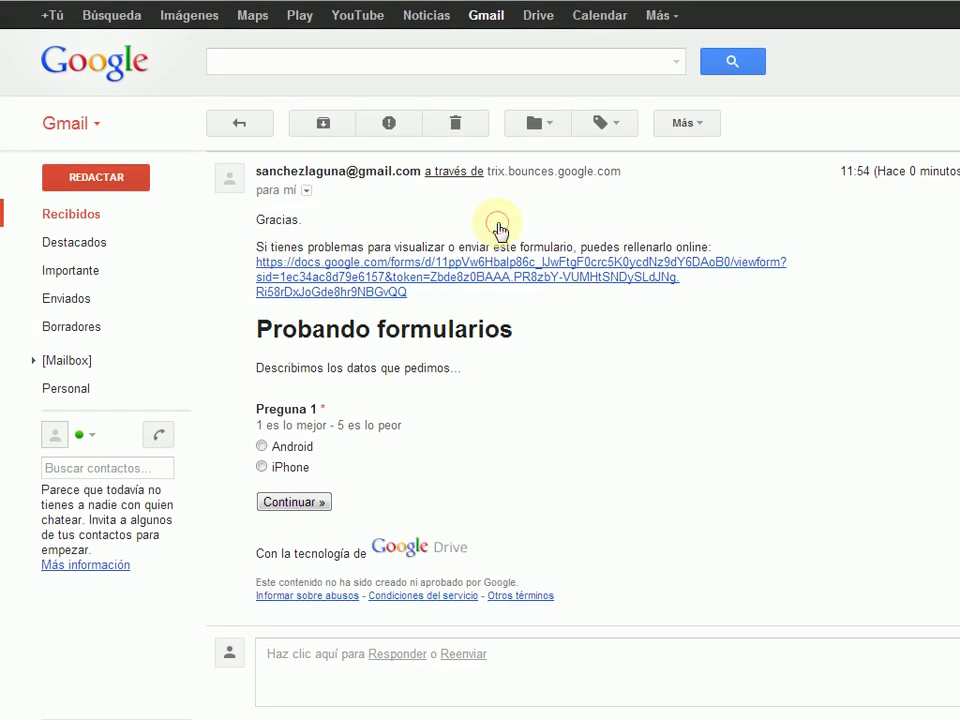
pyautogui.click(272, 468)
pyautogui.click(283, 504)
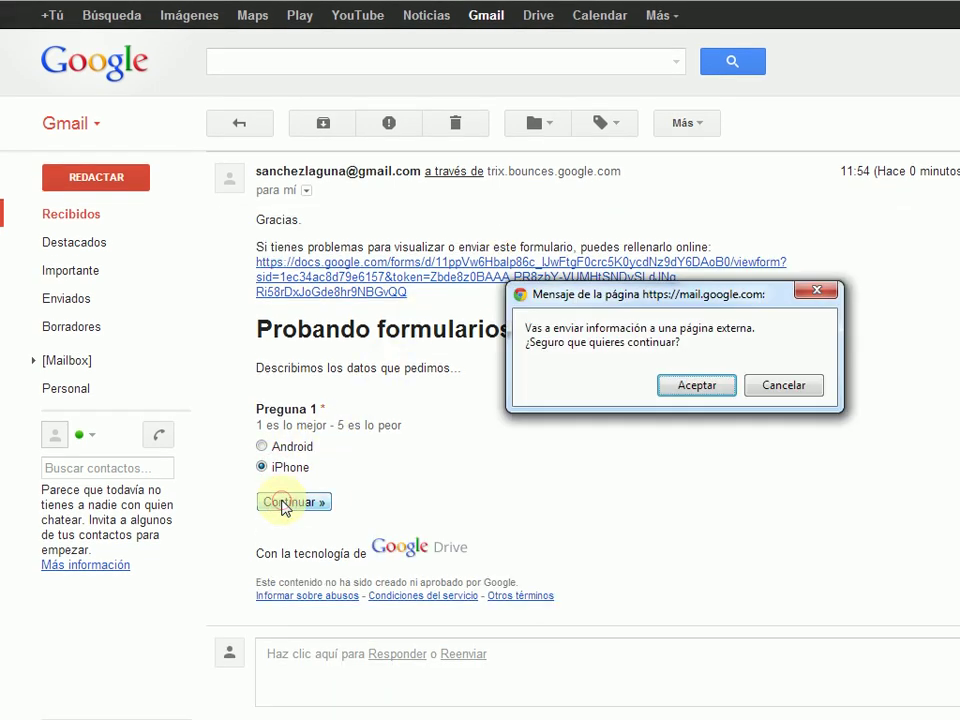
pyautogui.click(690, 390)
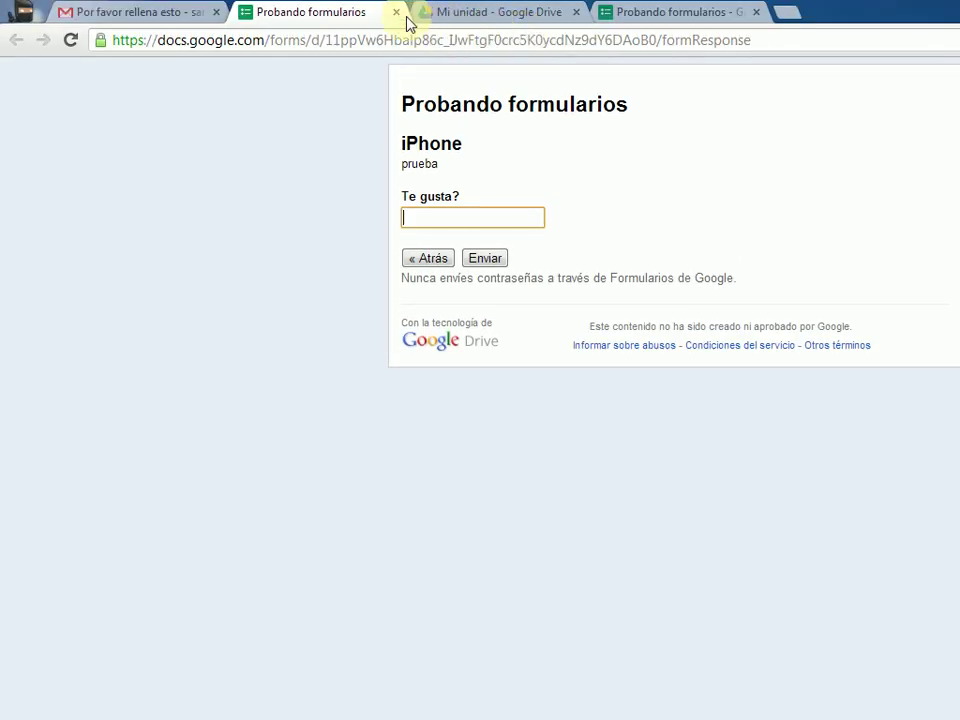
pyautogui.click(397, 13)
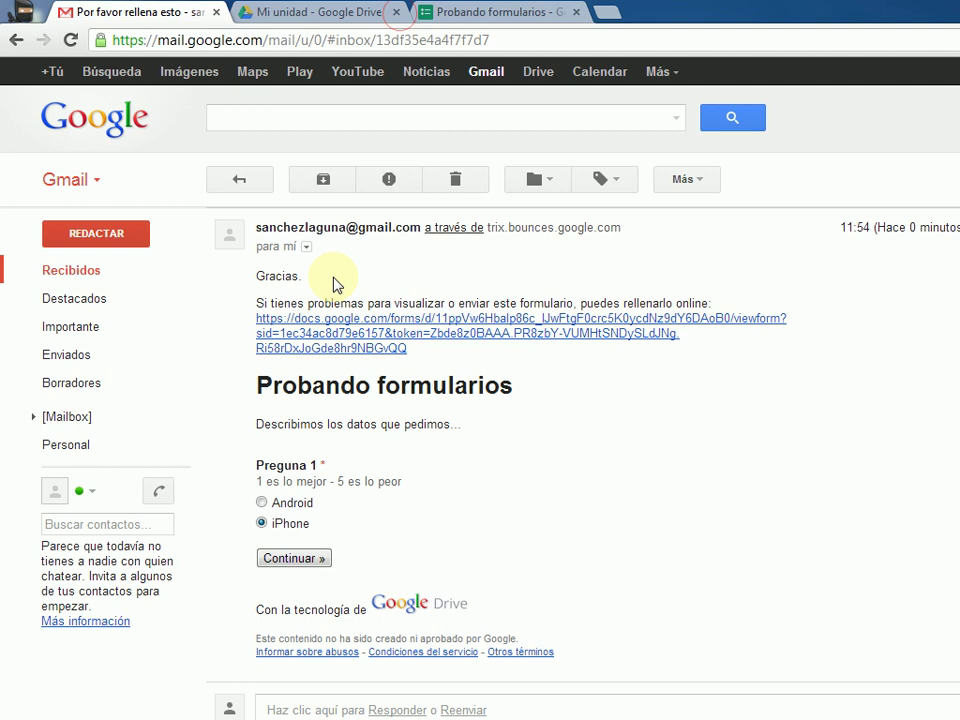
# - Delete the received form message from the inbox and switch back to the first page of the form in the editor
pyautogui.click(458, 182)
pyautogui.click(497, 12)
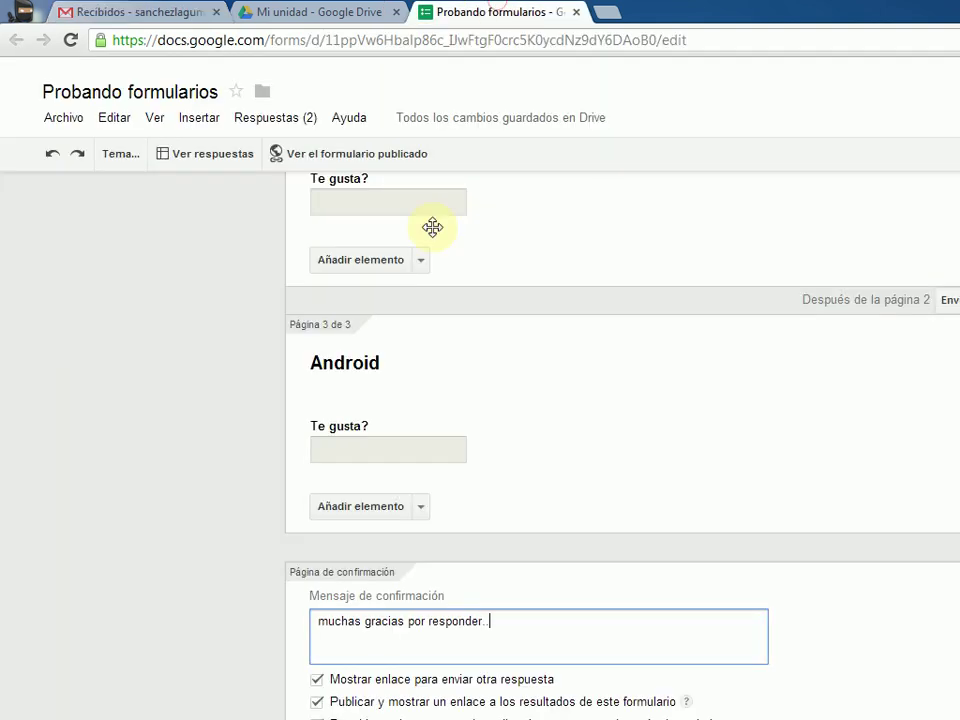
pyautogui.scroll(5, 484, 258)
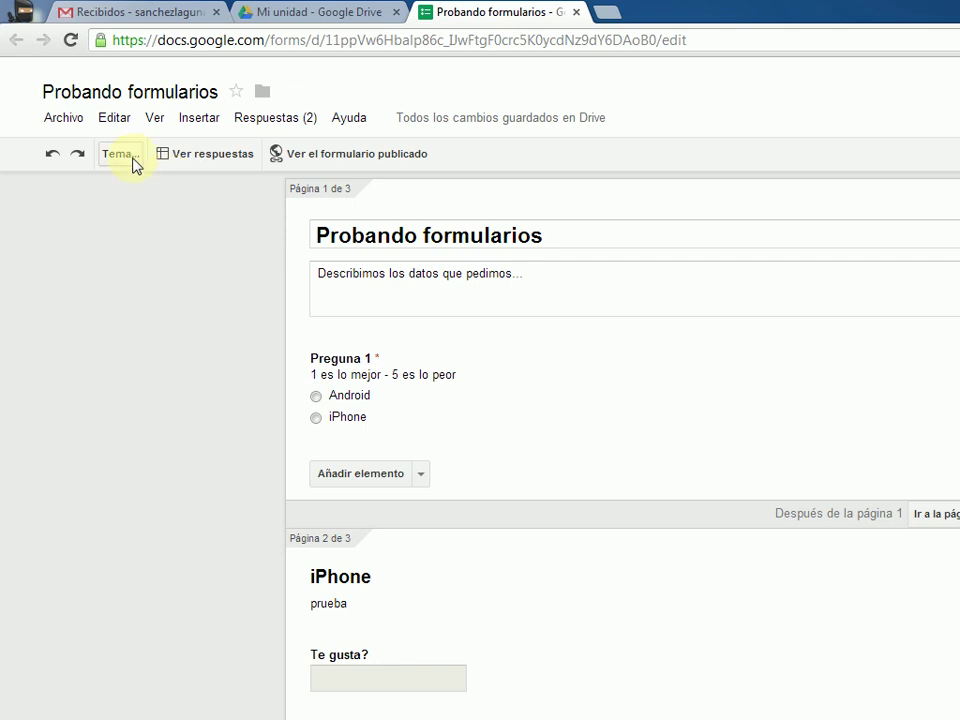
# - Look at the available form themes without applying one, and view the published form before returning to the editor
pyautogui.click(133, 163)
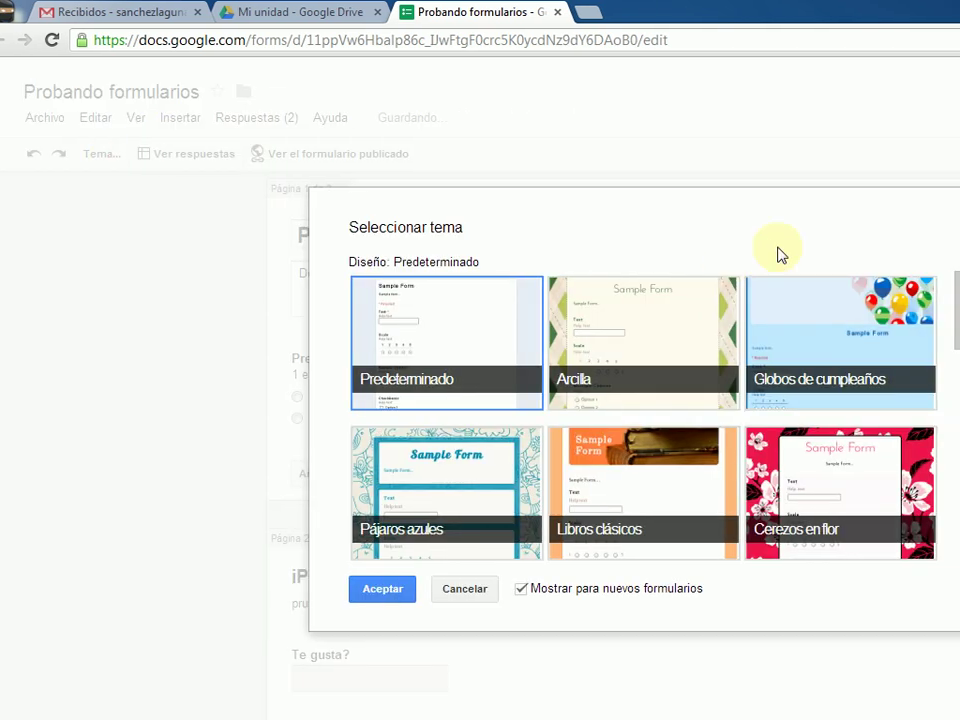
pyautogui.click(906, 208)
pyautogui.scroll(-5, 625, 165)
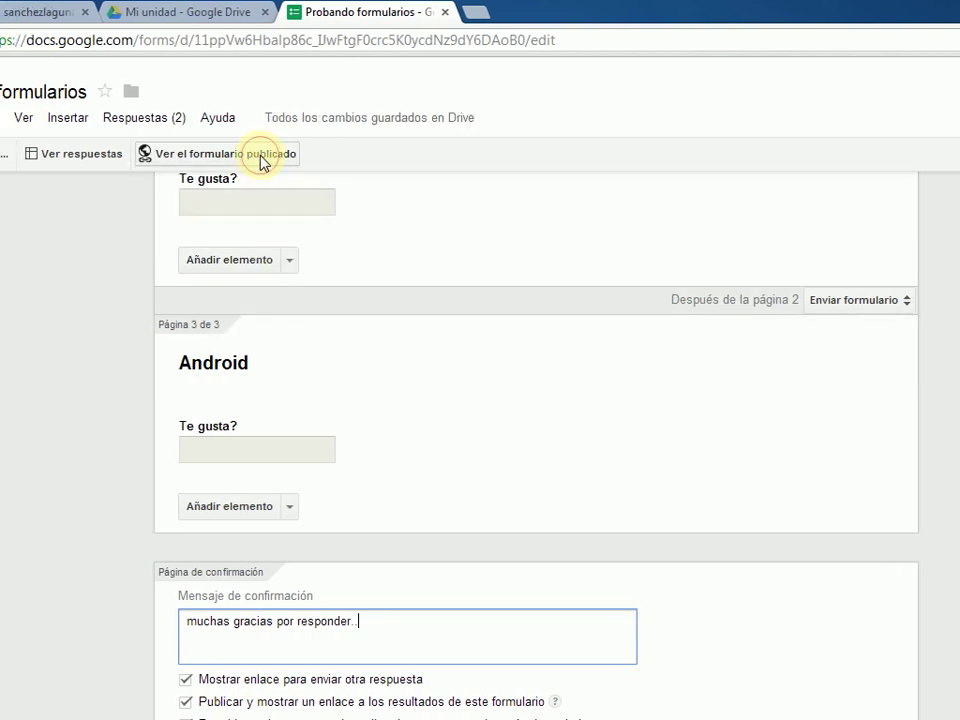
pyautogui.click(259, 157)
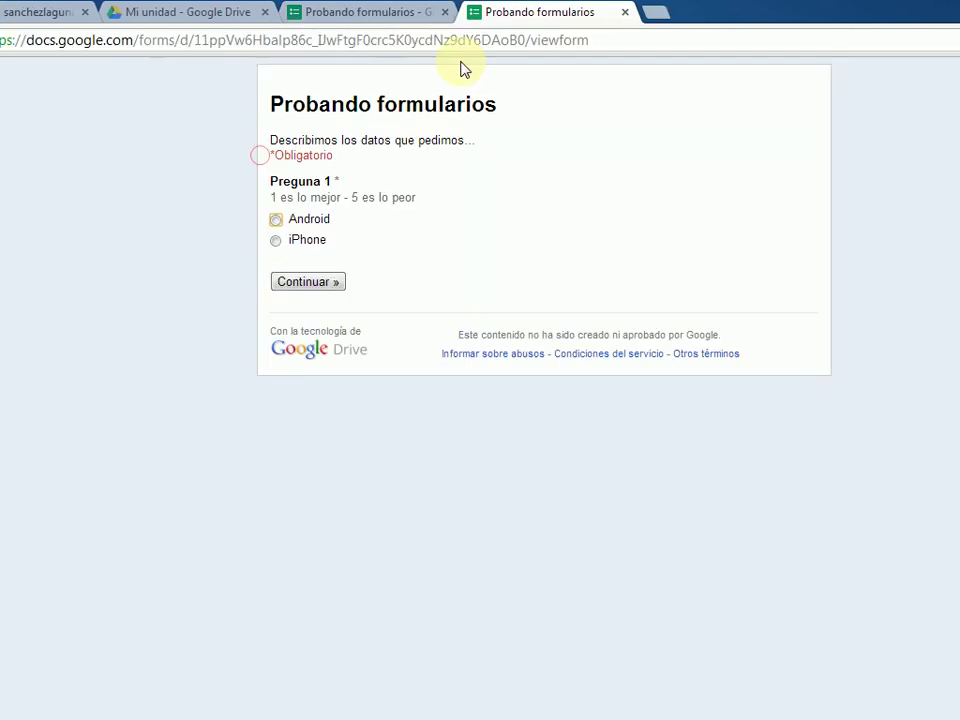
pyautogui.click(625, 12)
# - Review the element types that can be added to page 1 without adding any, and check the published form again
pyautogui.scroll(5, 334, 456)
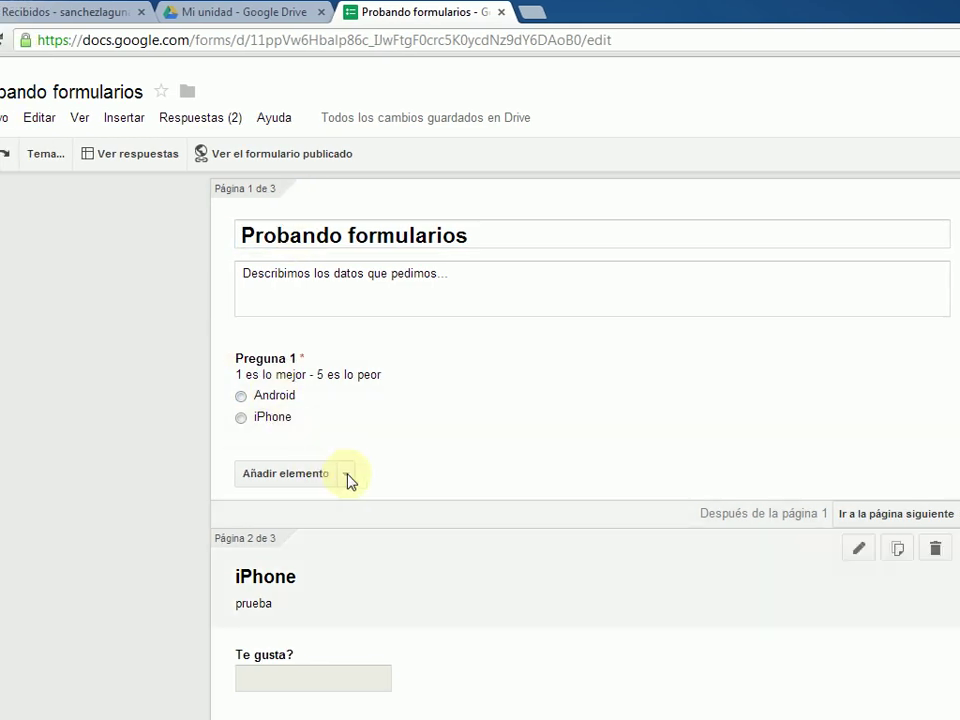
pyautogui.click(346, 474)
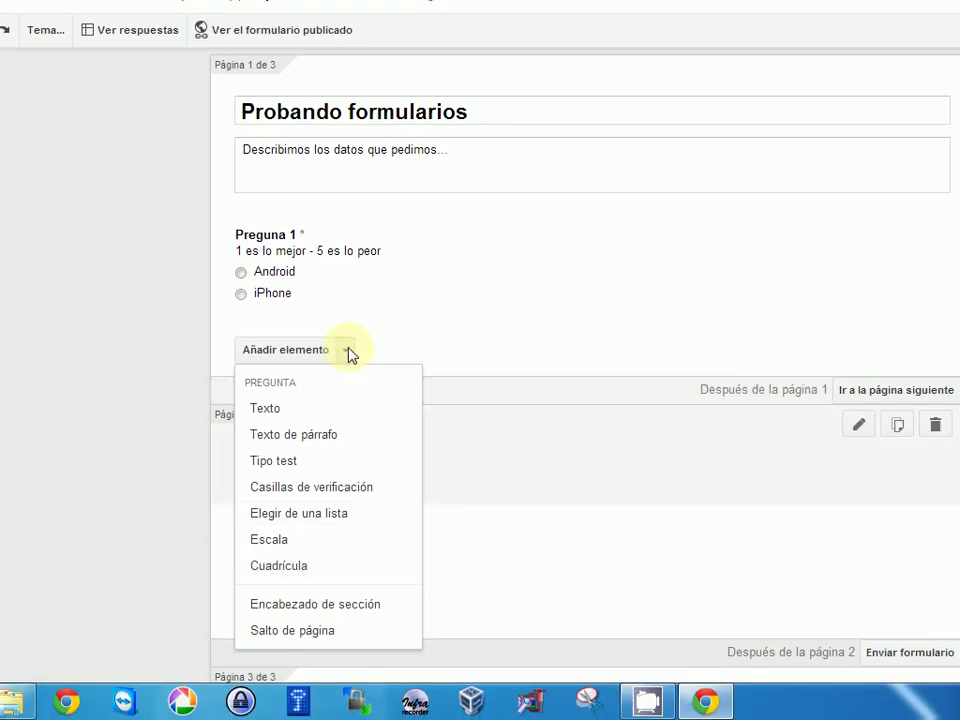
pyautogui.click(349, 352)
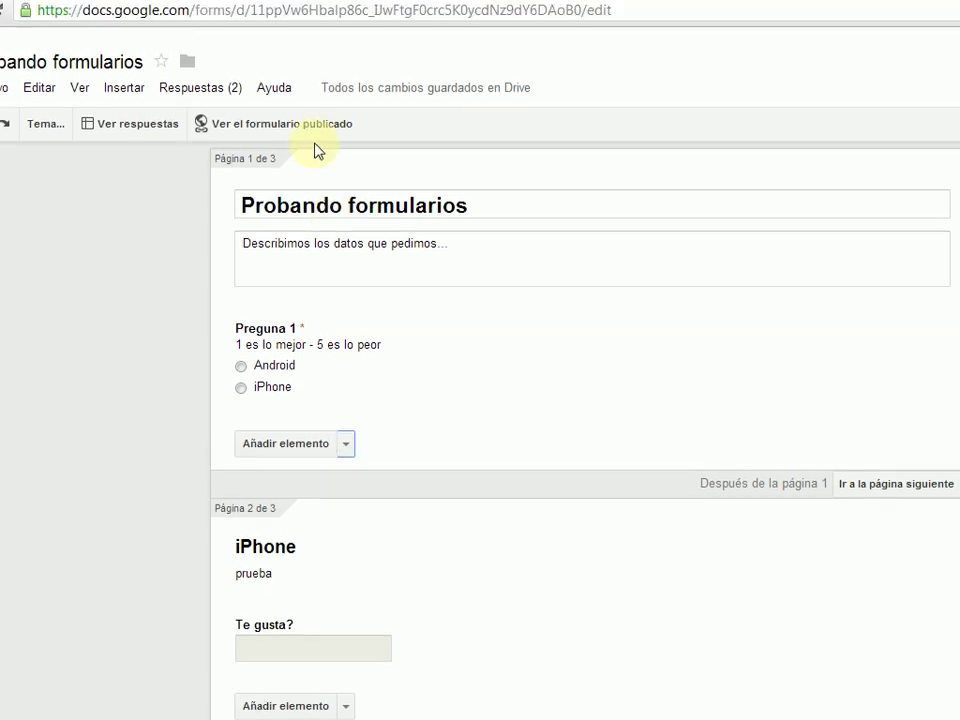
pyautogui.click(310, 160)
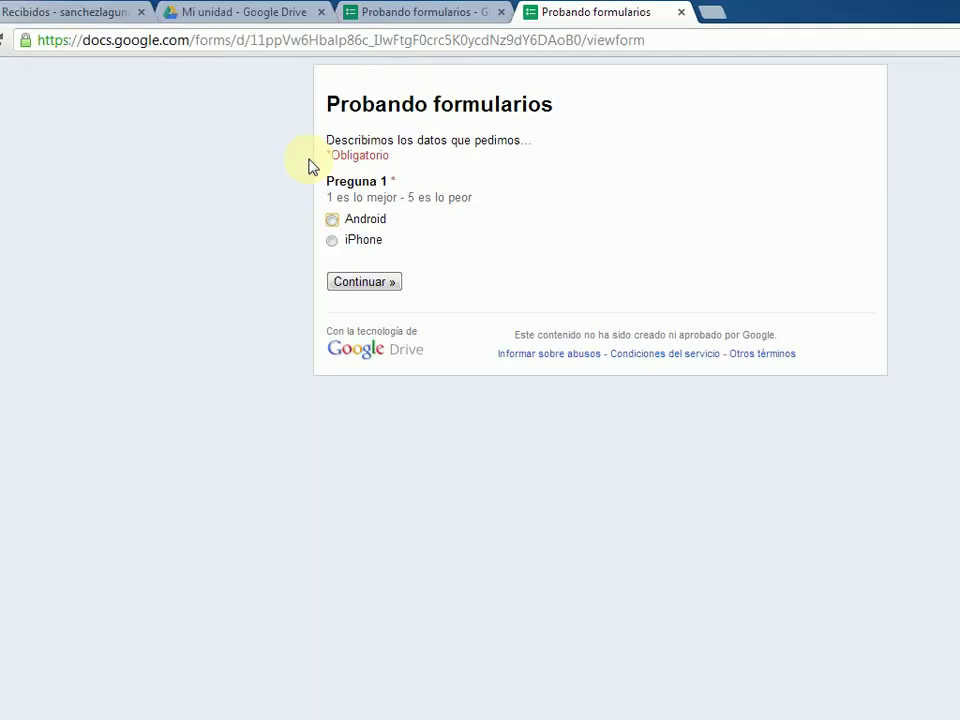
pyautogui.click(681, 12)
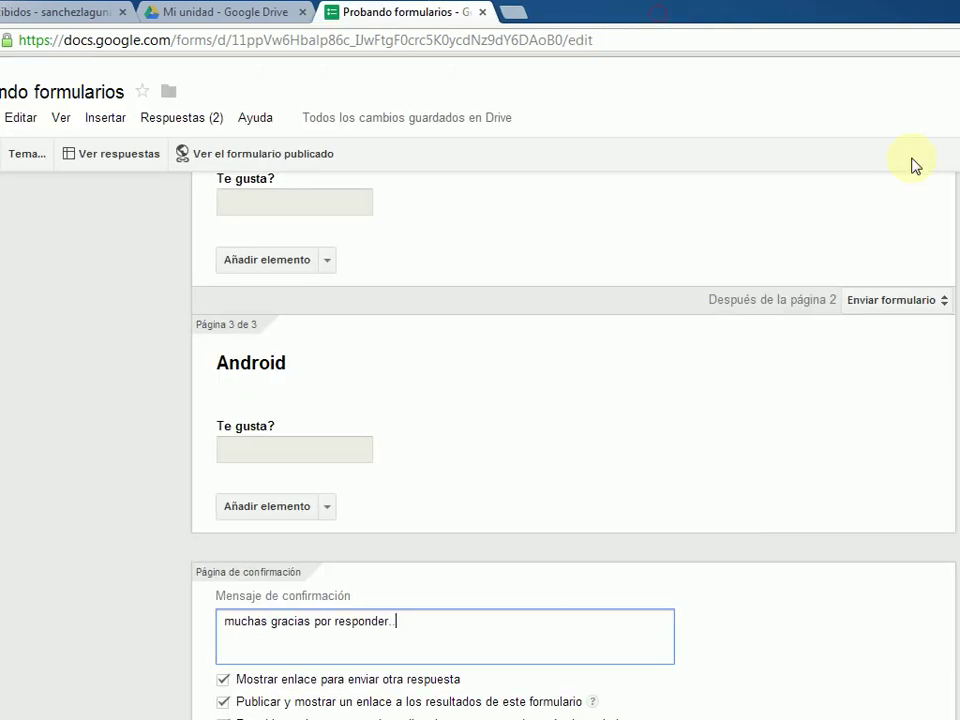
# - Review the form's sending options, and open the published form to select its web address before returning to the editor
pyautogui.click(959, 96)
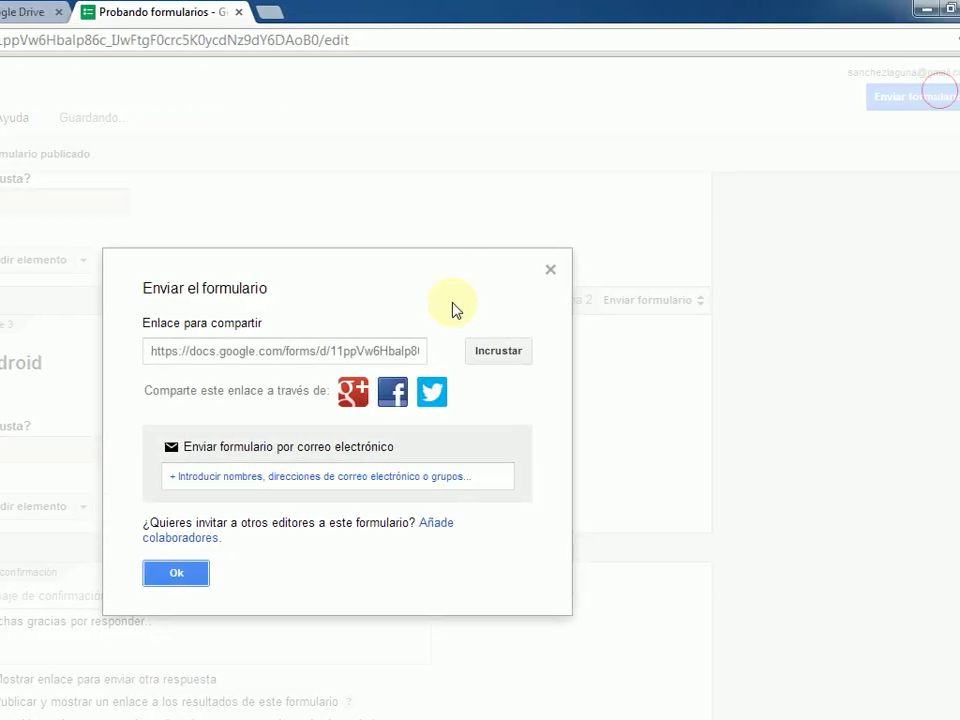
pyautogui.click(550, 272)
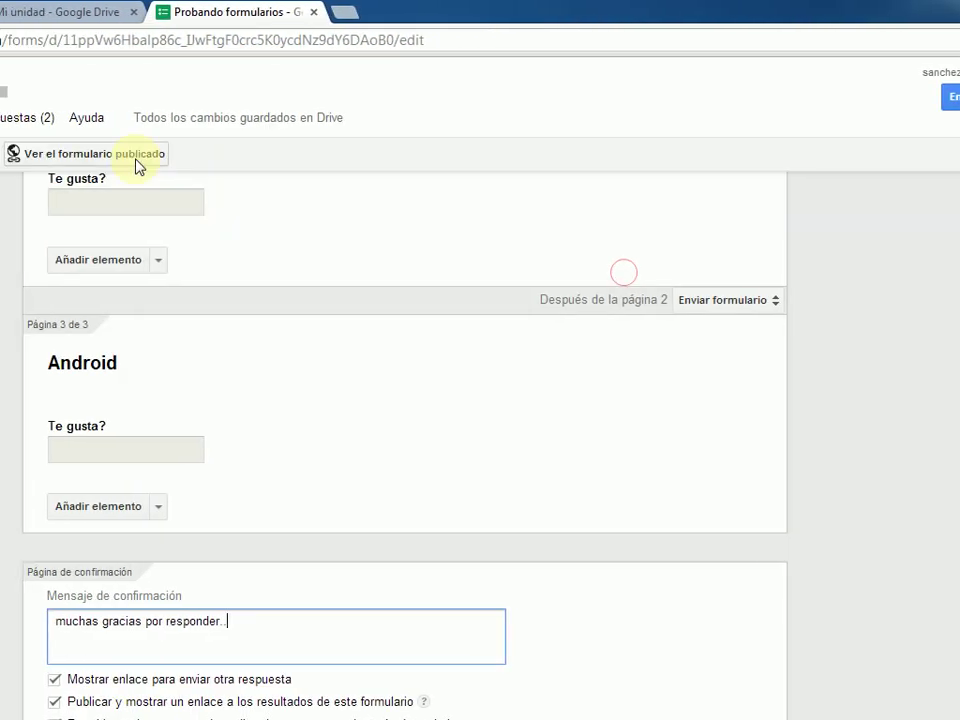
pyautogui.click(137, 159)
pyautogui.click(360, 45)
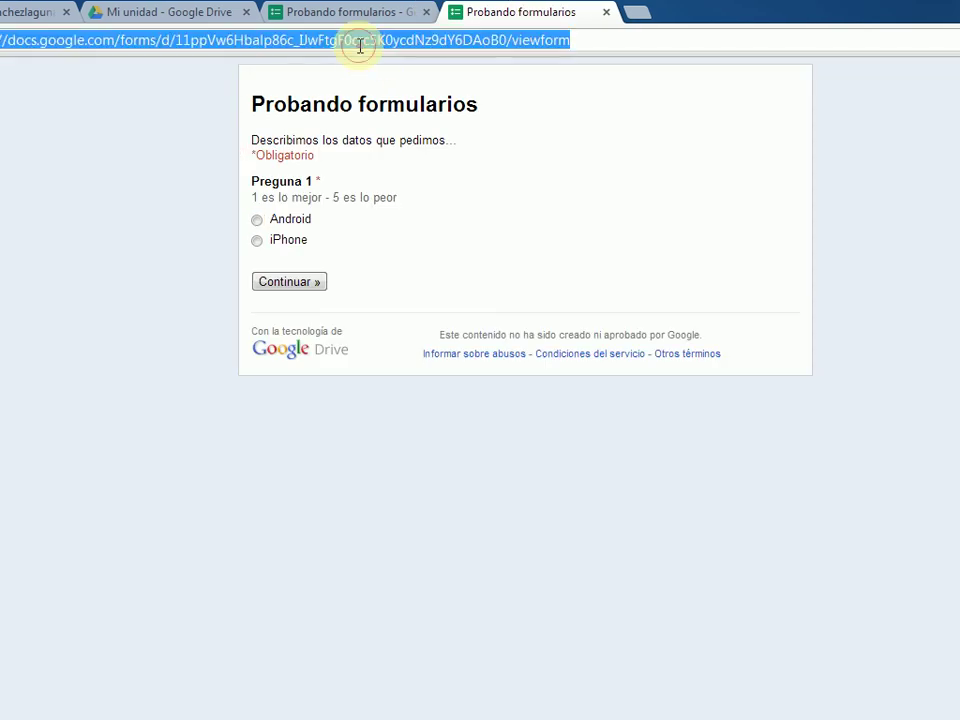
pyautogui.click(609, 12)
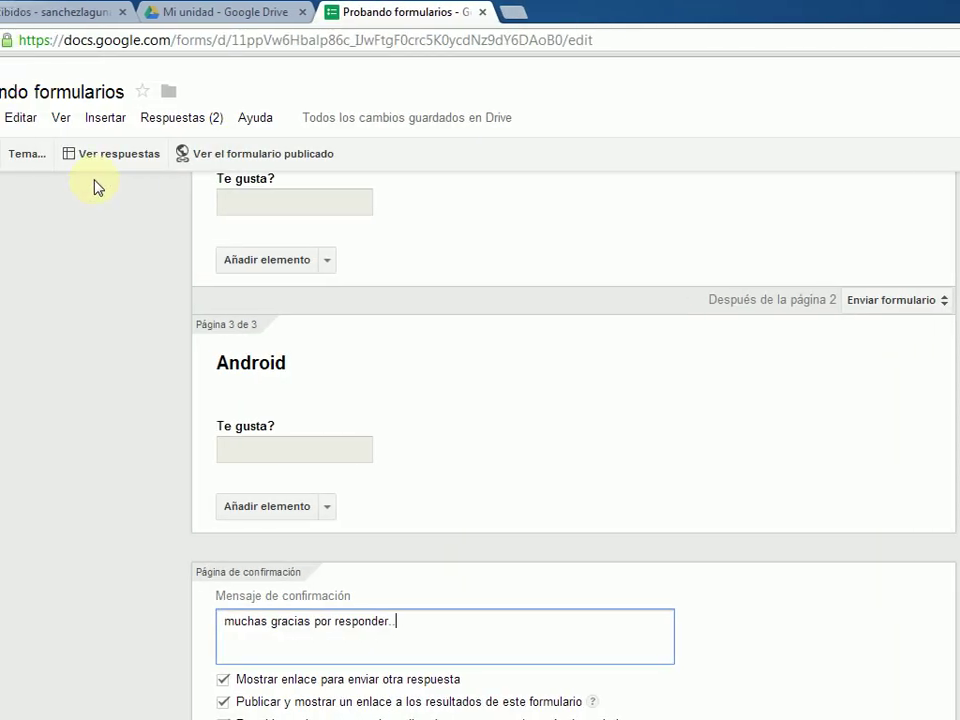